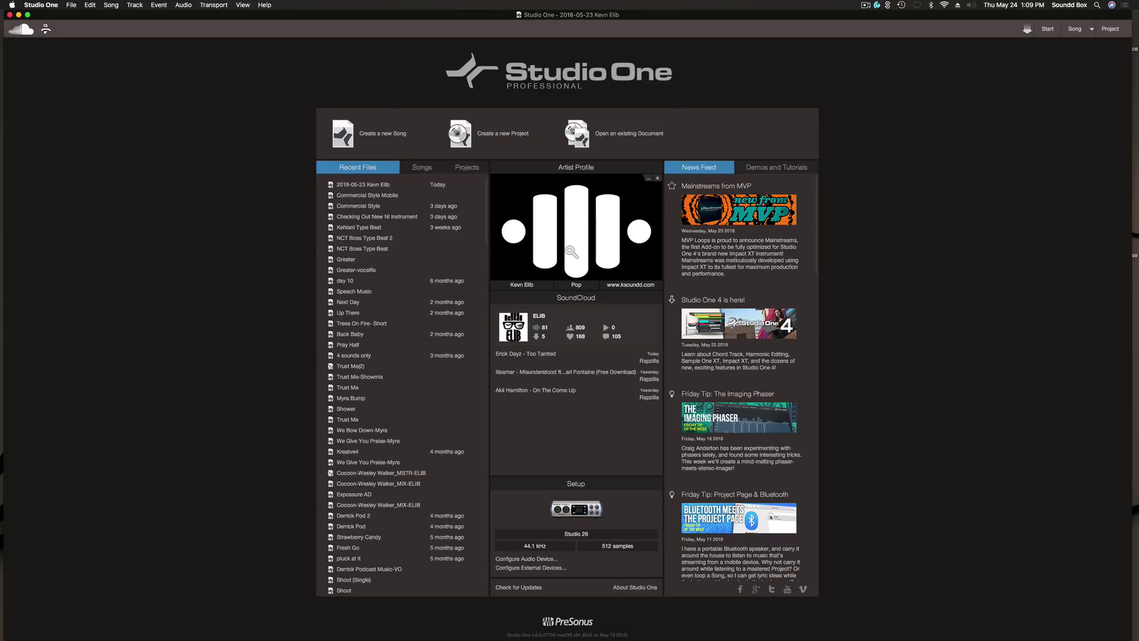
- Open the current song, close the Chord Selector, and focus the arrangement and note editor
{"action": "left_click", "coordinate": [1084, 31]}
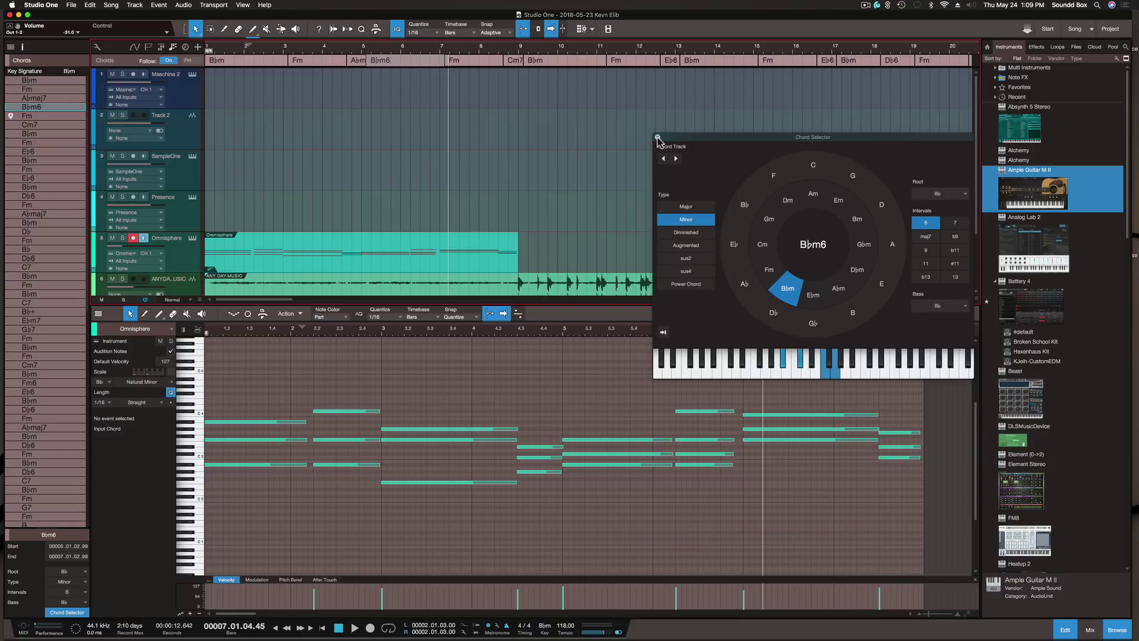
{"action": "left_click", "coordinate": [658, 137]}
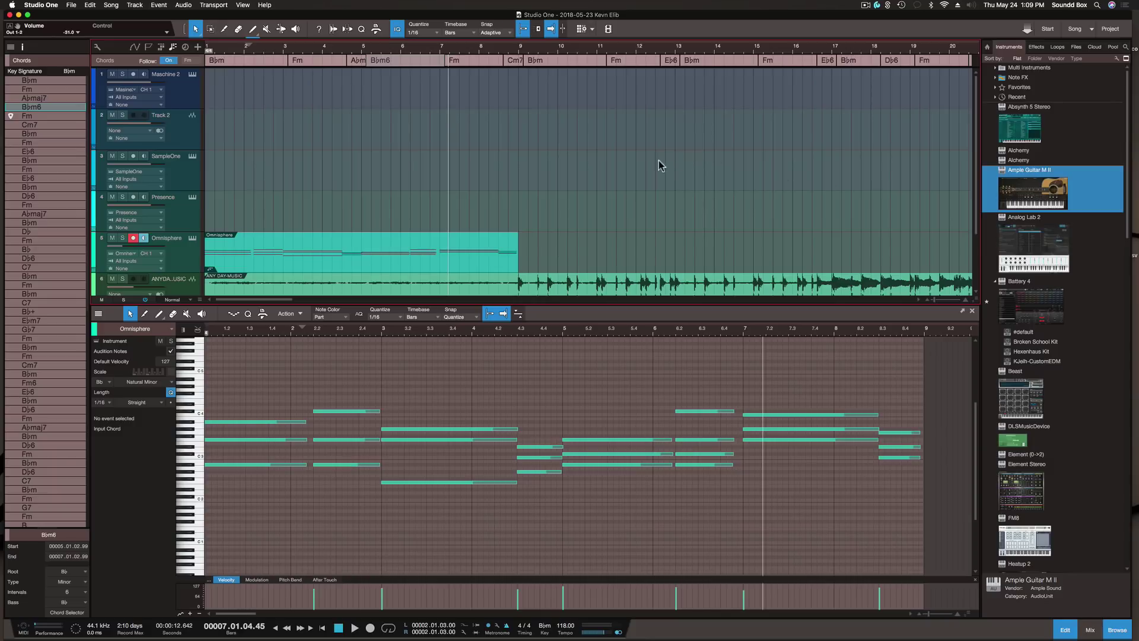
{"action": "left_click", "coordinate": [632, 371]}
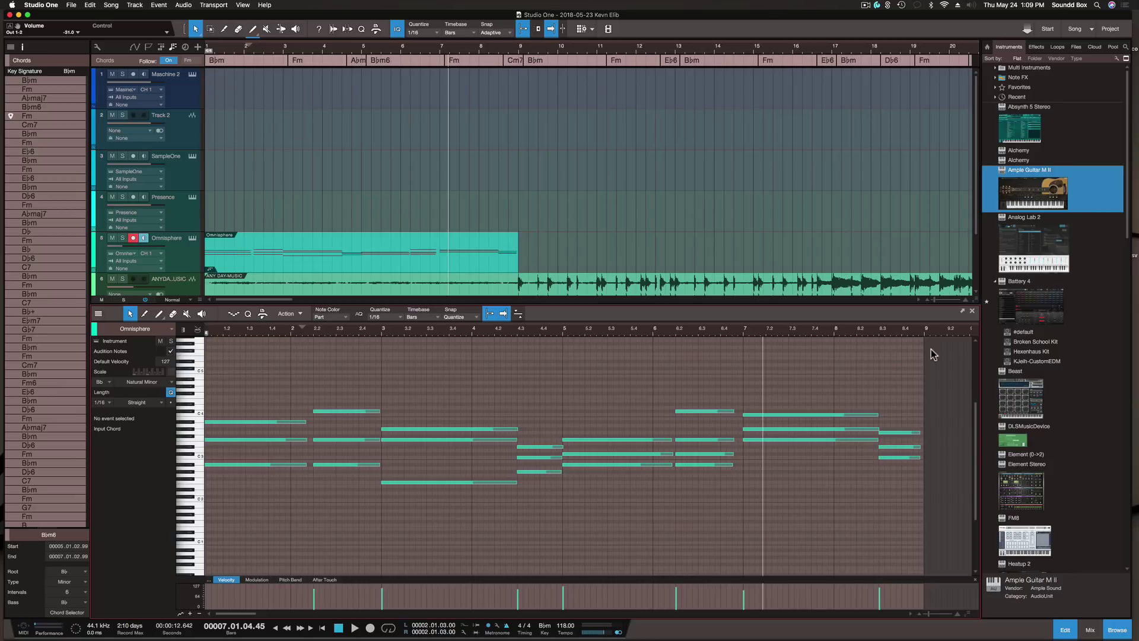
{"action": "left_click", "coordinate": [1094, 371]}
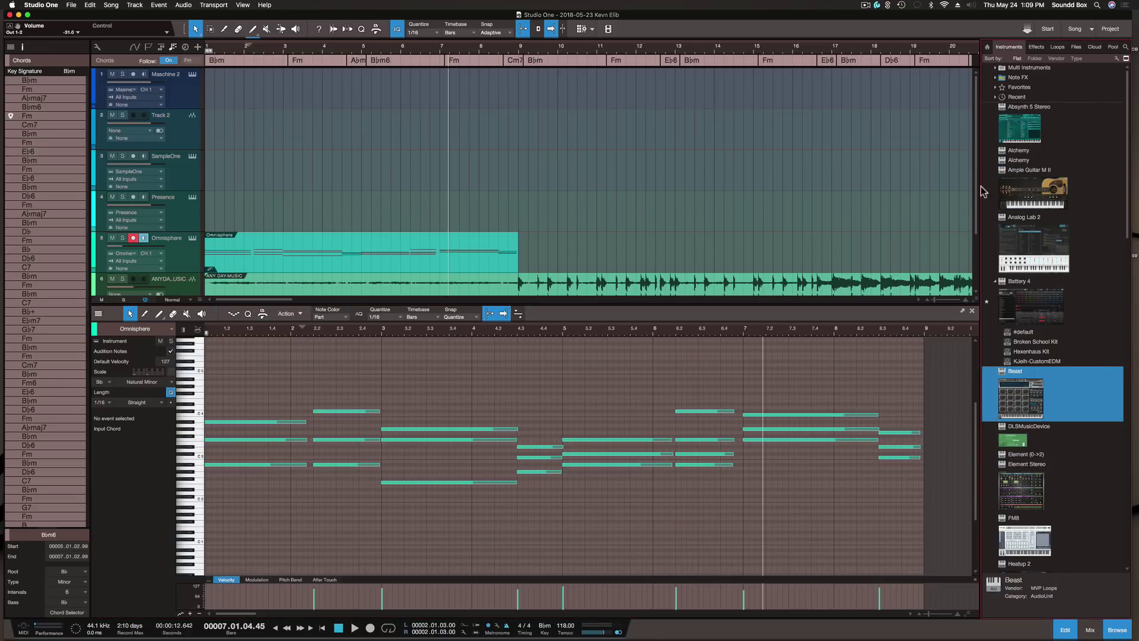
{"action": "left_click", "coordinate": [877, 127]}
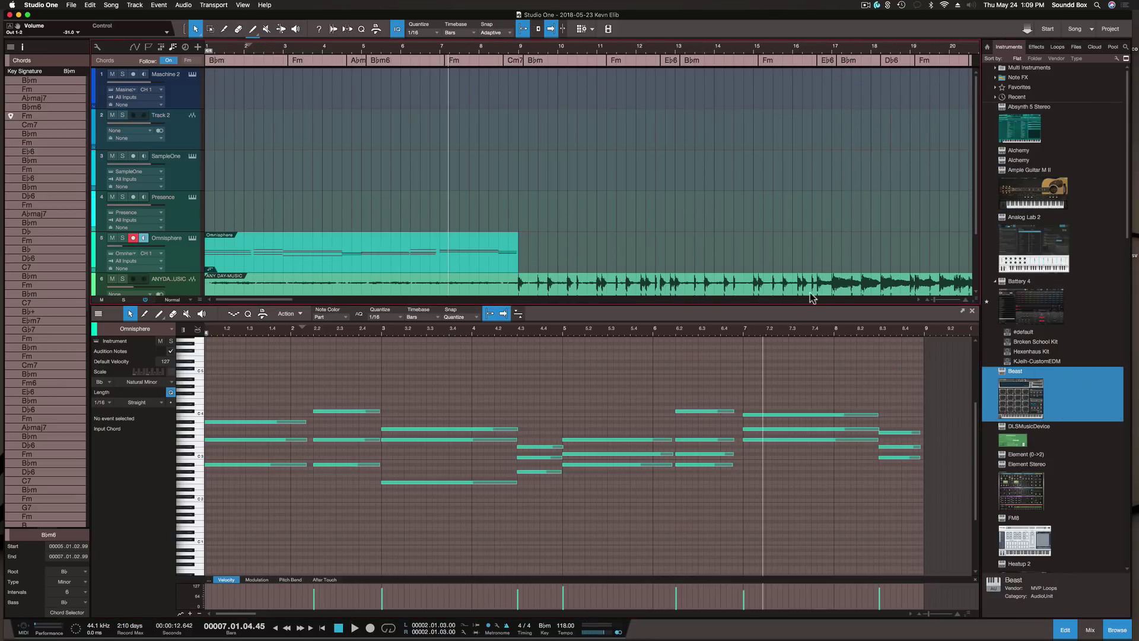
{"action": "left_click", "coordinate": [817, 368]}
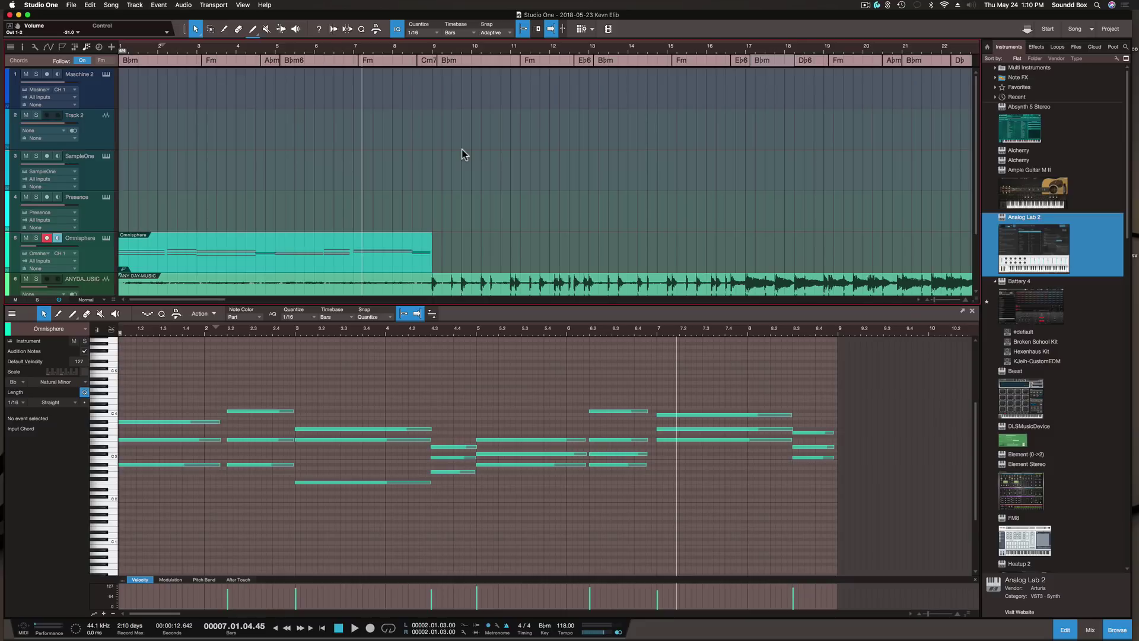
- Swap the note editor for a taller Console and enable Show channel notes
{"action": "key", "text": "F3"}
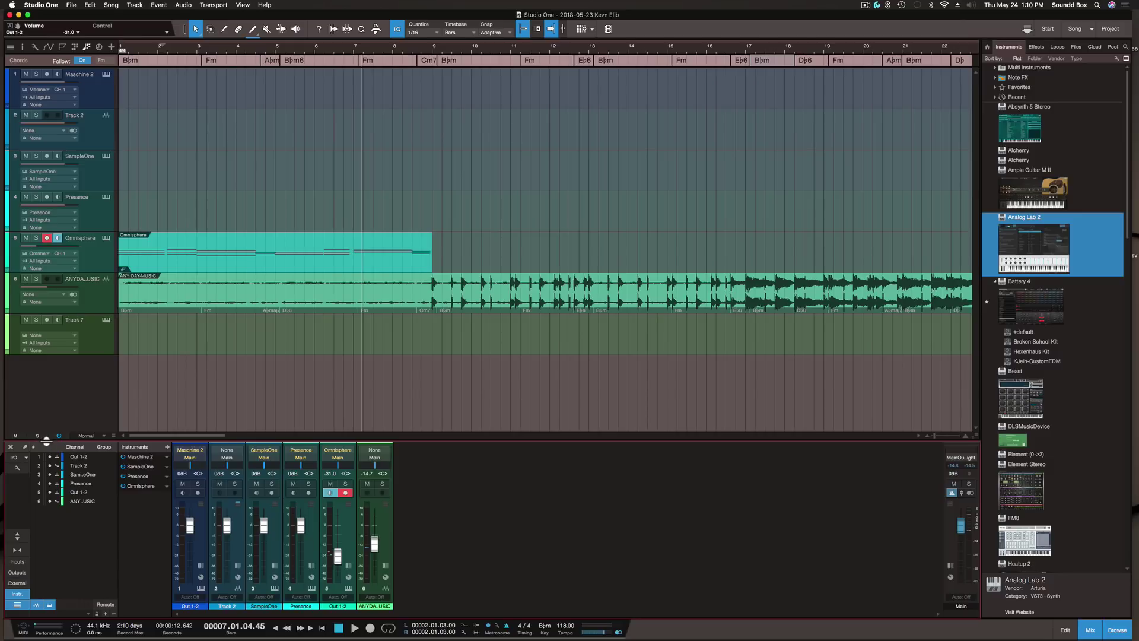
{"action": "left_click_drag", "start_coordinate": [44, 439], "coordinate": [61, 323]}
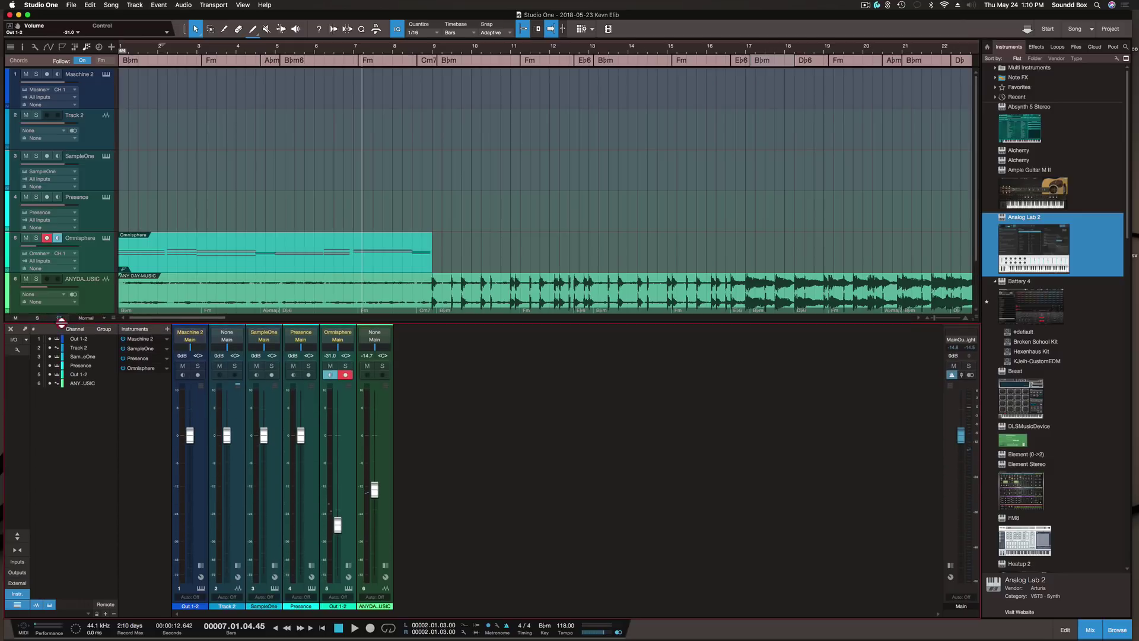
{"action": "left_click", "coordinate": [18, 350]}
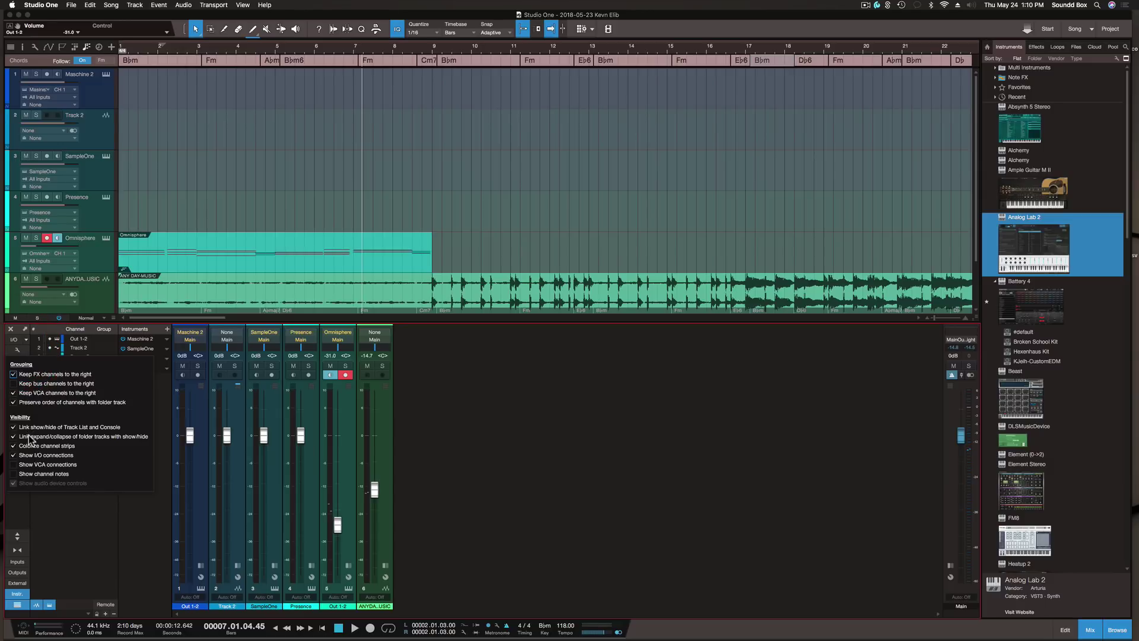
{"action": "left_click", "coordinate": [13, 474]}
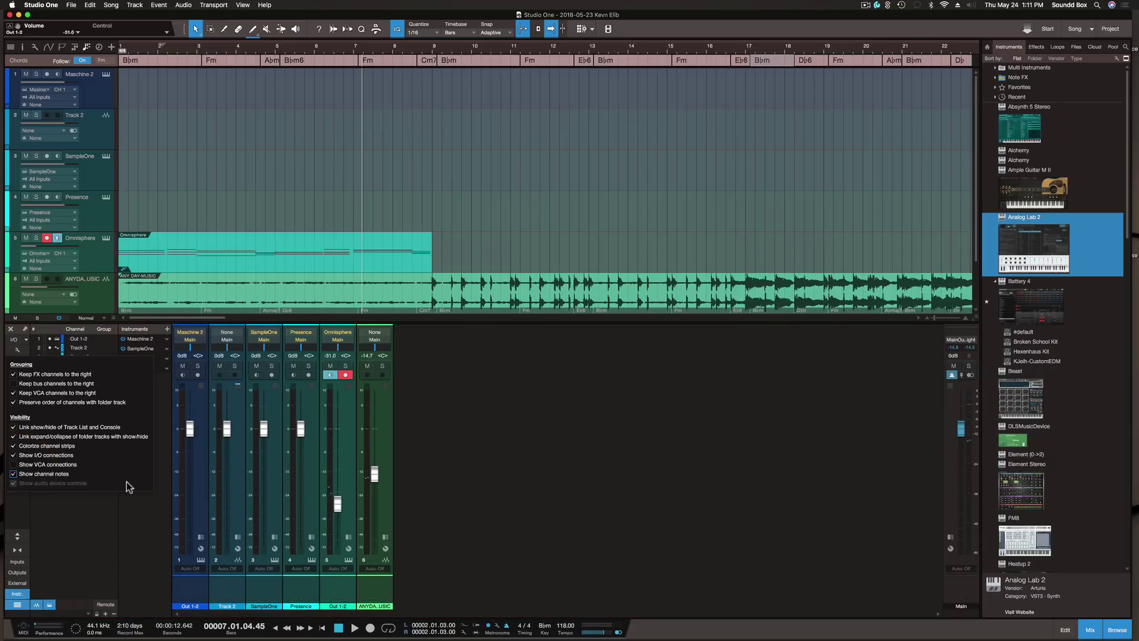
- Write the note 'type away' in the Maschine 2 channel's notes box
{"action": "left_click", "coordinate": [192, 599]}
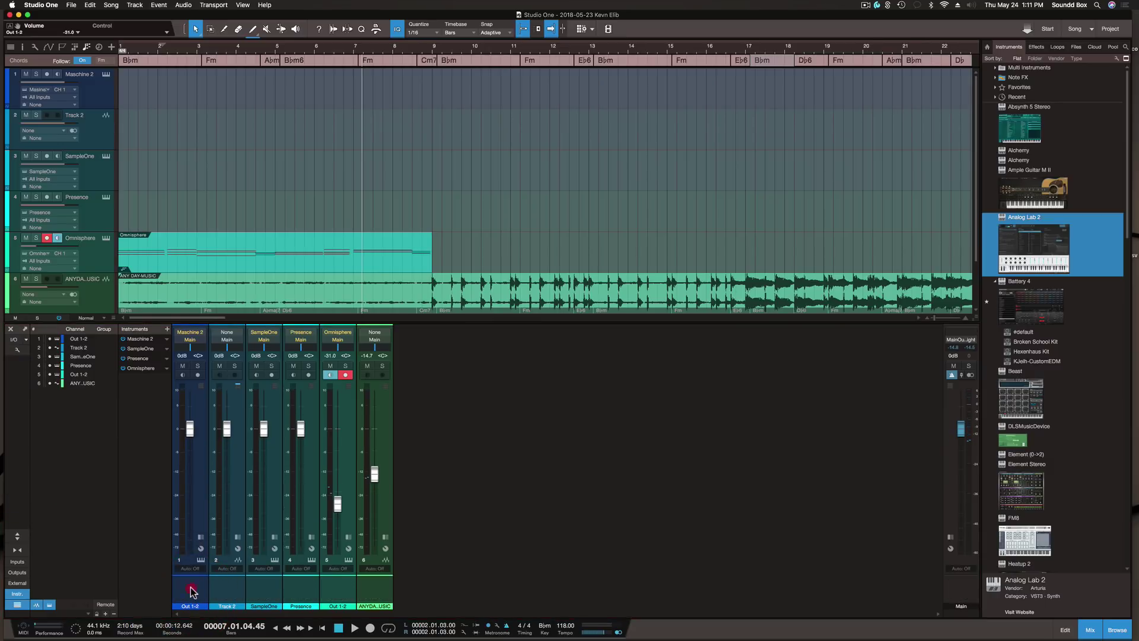
{"action": "left_click", "coordinate": [191, 589]}
{"action": "left_click", "coordinate": [191, 588]}
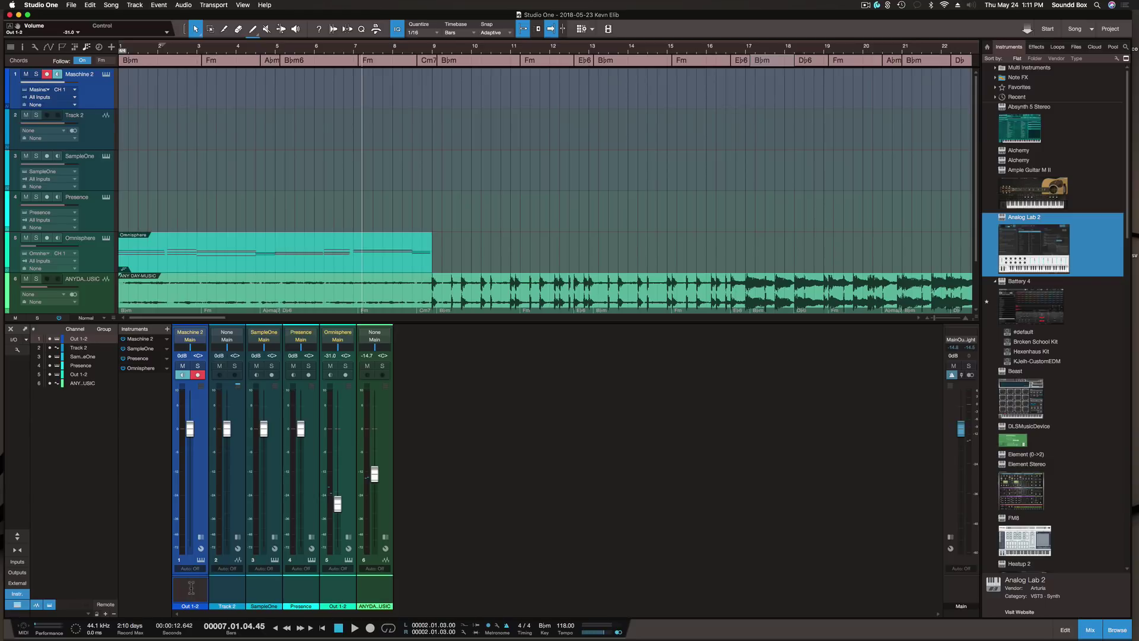
{"action": "type", "text": "type away"}
- Select the SampleOne track and show its settings in the Inspector with F4
{"action": "left_click", "coordinate": [228, 592]}
{"action": "left_click", "coordinate": [260, 592]}
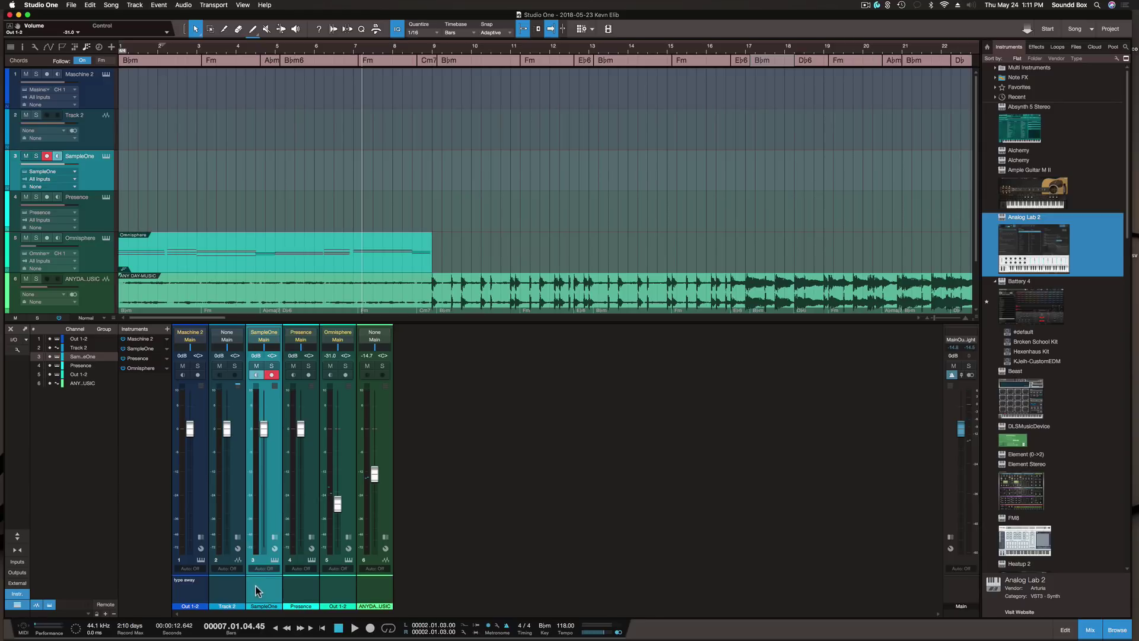
{"action": "left_click", "coordinate": [478, 135]}
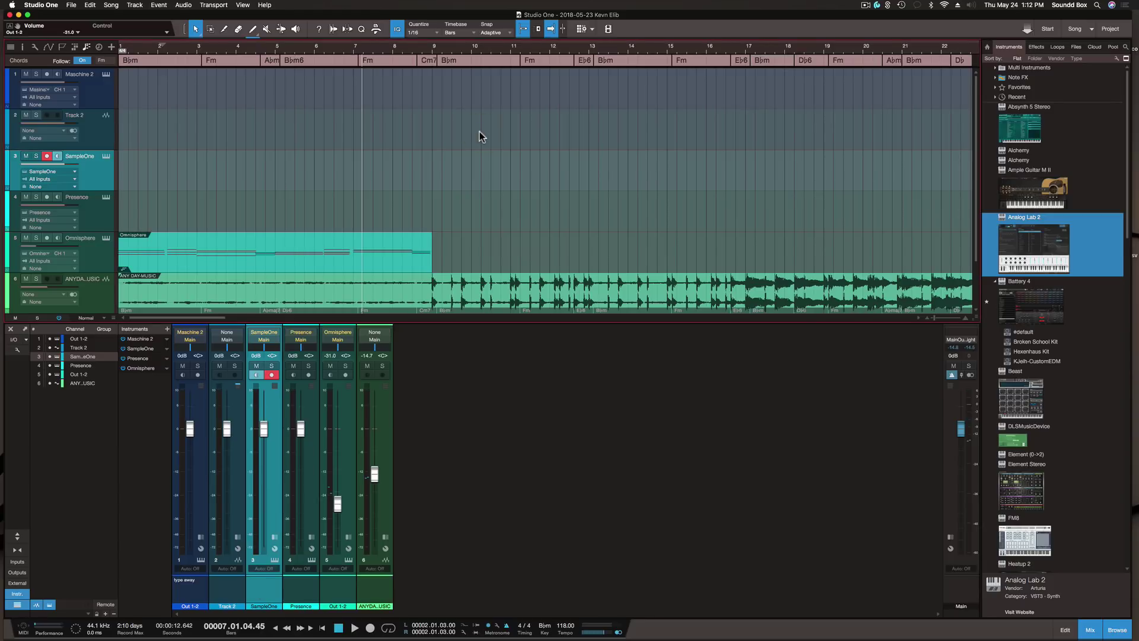
{"action": "key", "text": "F4"}
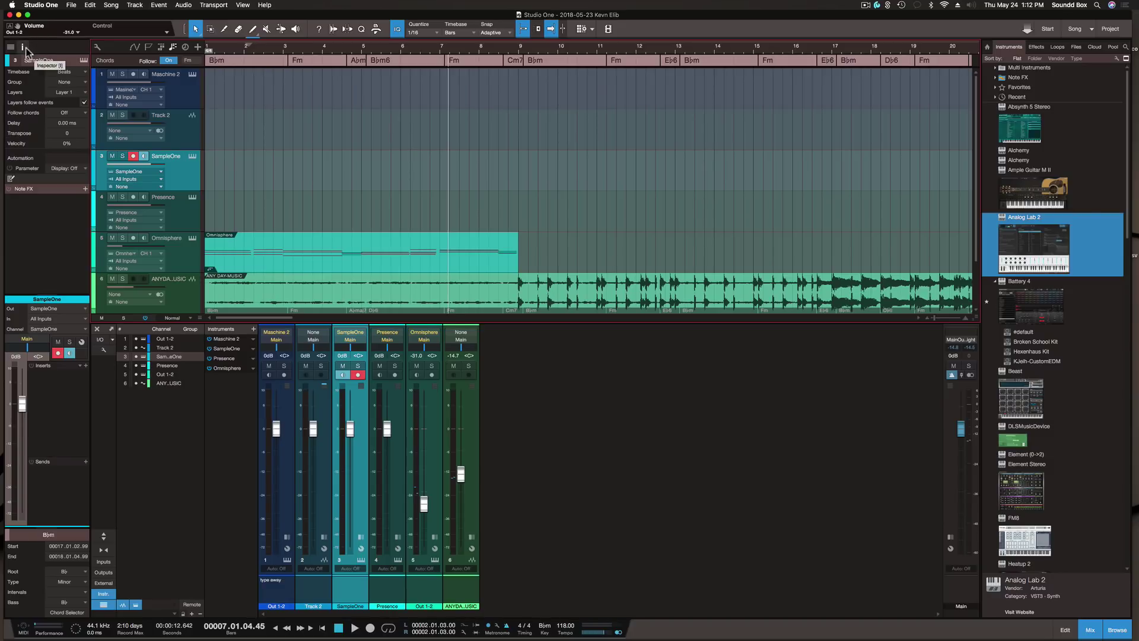
- Open Song Information and browse the notes of each track, ending on Presence
{"action": "left_click", "coordinate": [11, 178]}
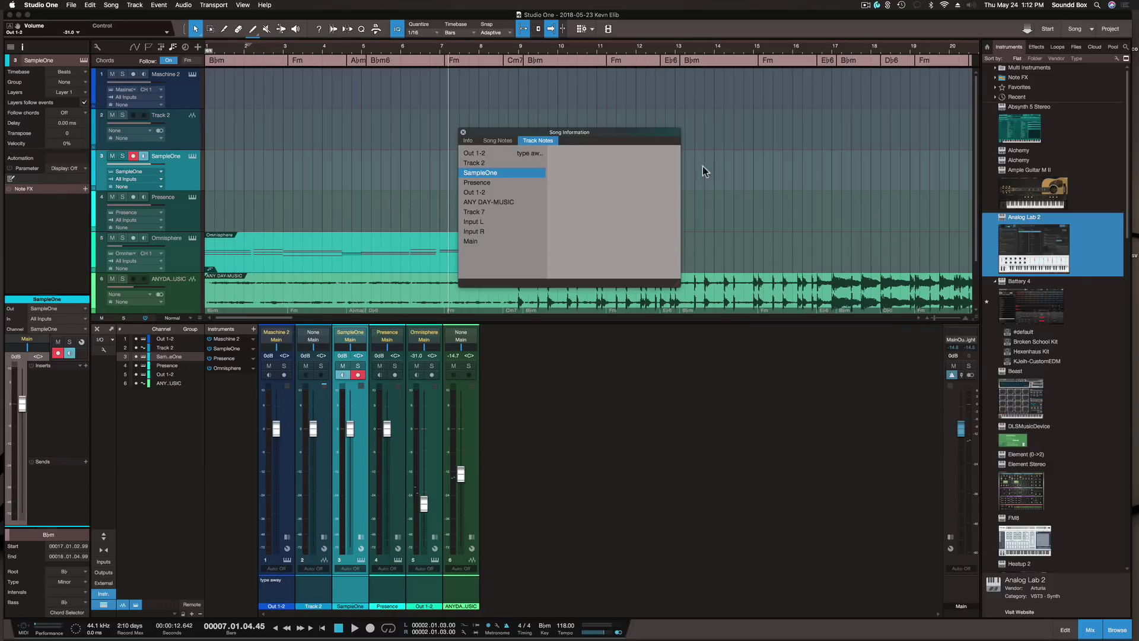
{"action": "left_click_drag", "start_coordinate": [633, 133], "coordinate": [711, 151]}
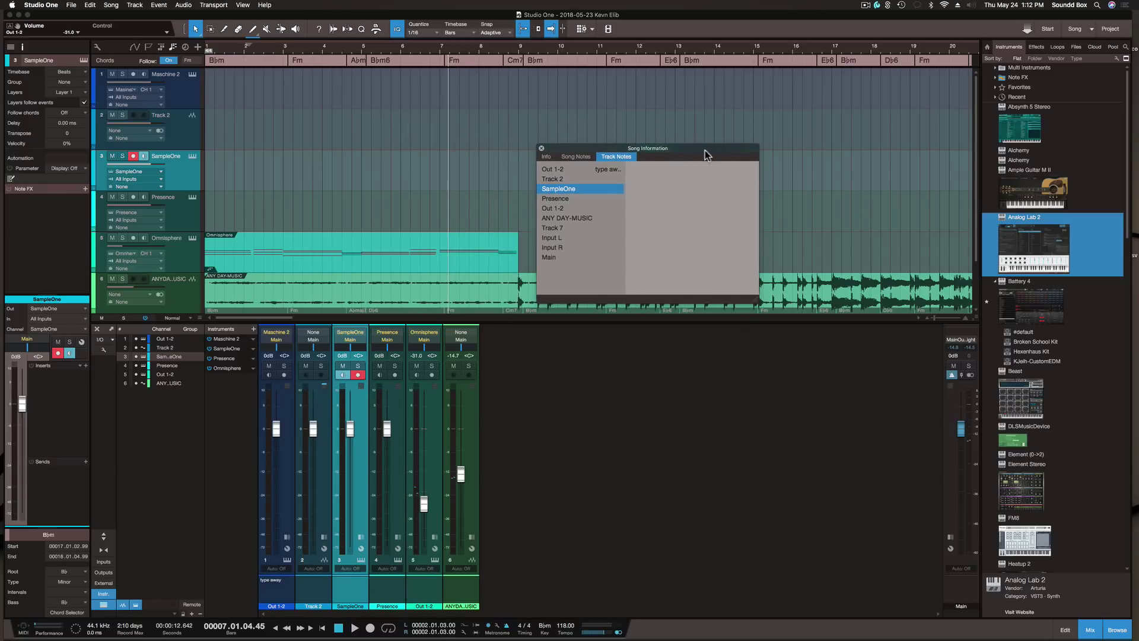
{"action": "left_click", "coordinate": [581, 170]}
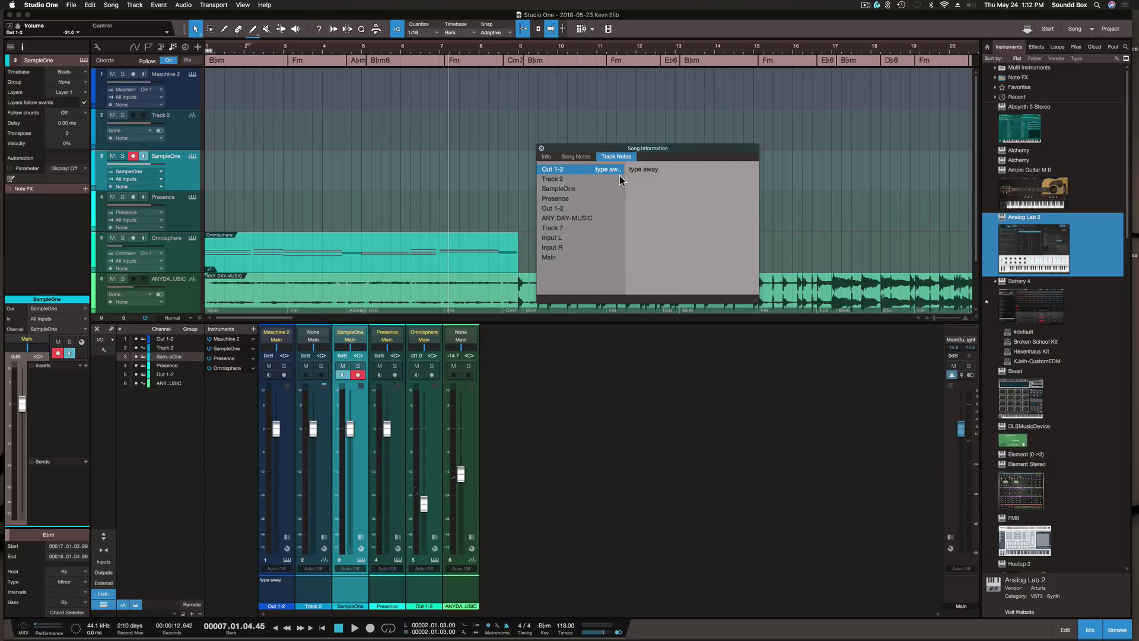
{"action": "left_click", "coordinate": [599, 178]}
{"action": "left_click", "coordinate": [597, 188]}
{"action": "left_click", "coordinate": [594, 199]}
{"action": "left_click", "coordinate": [598, 208]}
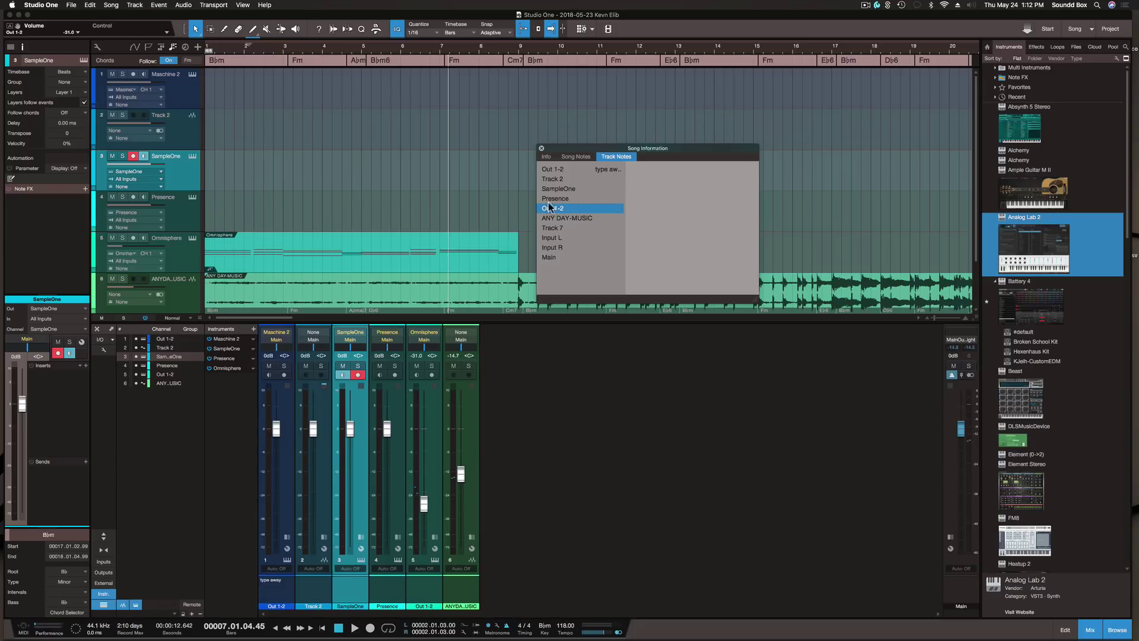
{"action": "left_click", "coordinate": [595, 198]}
- Enter 'Awesome' as the song notes and open the song's Meta Information settings
{"action": "left_click", "coordinate": [582, 158]}
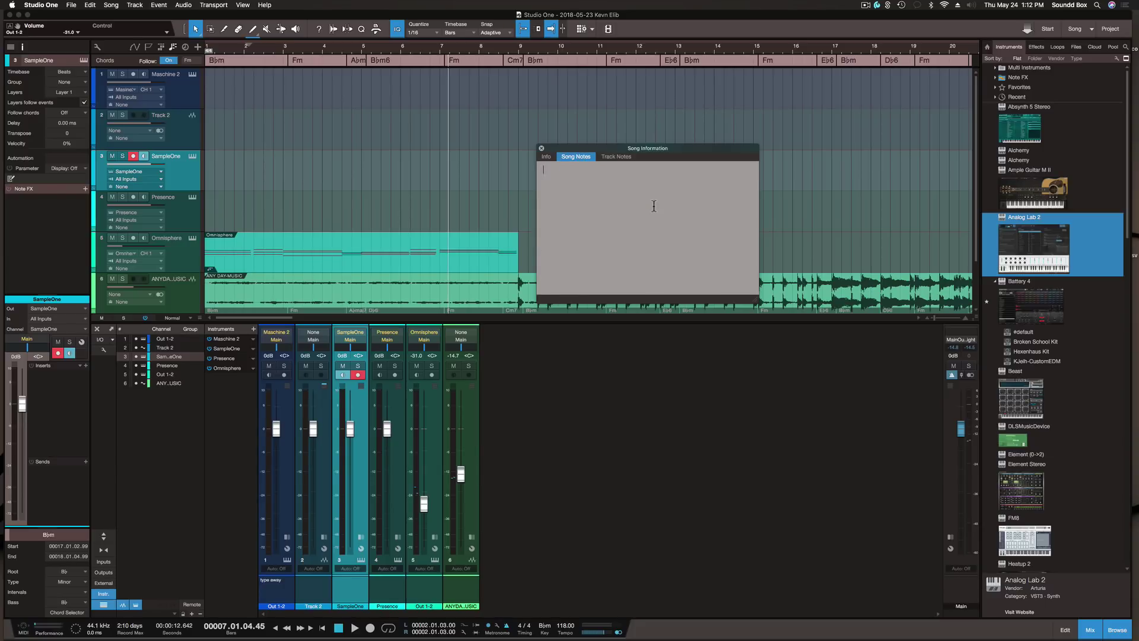
{"action": "type", "text": "Awesome"}
{"action": "left_click", "coordinate": [545, 156]}
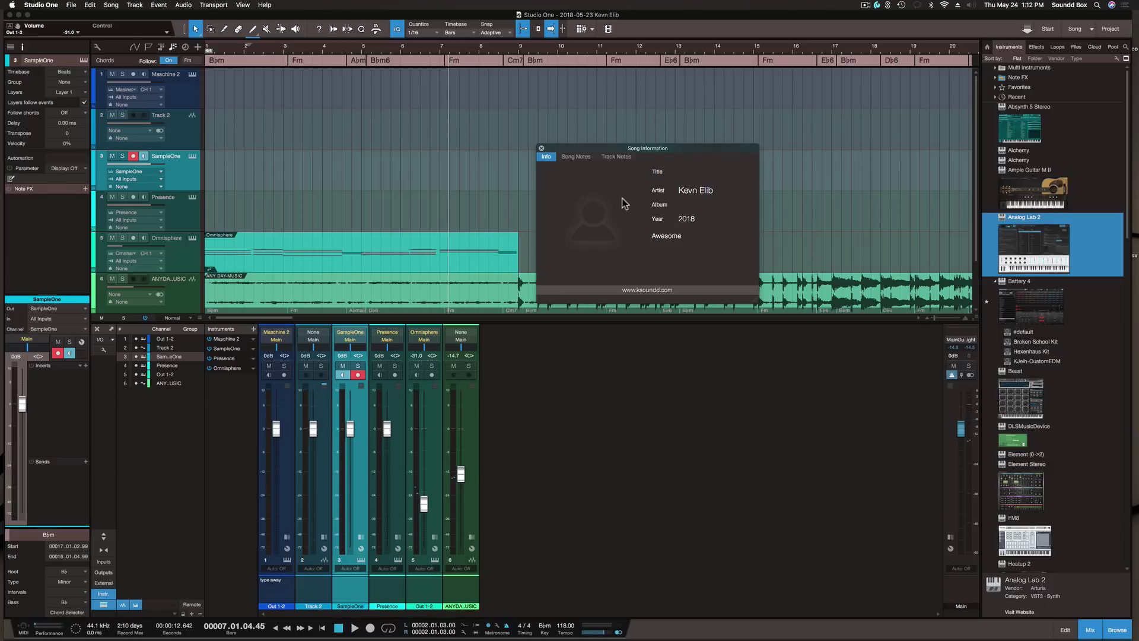
{"action": "left_click", "coordinate": [667, 175]}
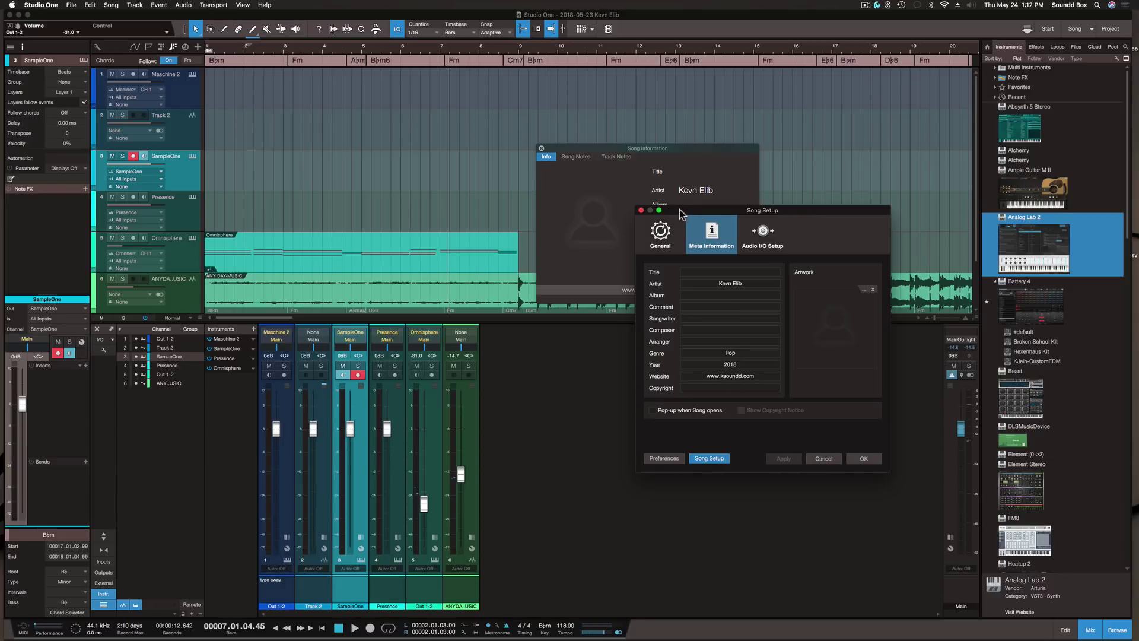
- Move the Song Setup and Song Information windows apart, then close both
{"action": "left_click_drag", "start_coordinate": [688, 214], "coordinate": [764, 187]}
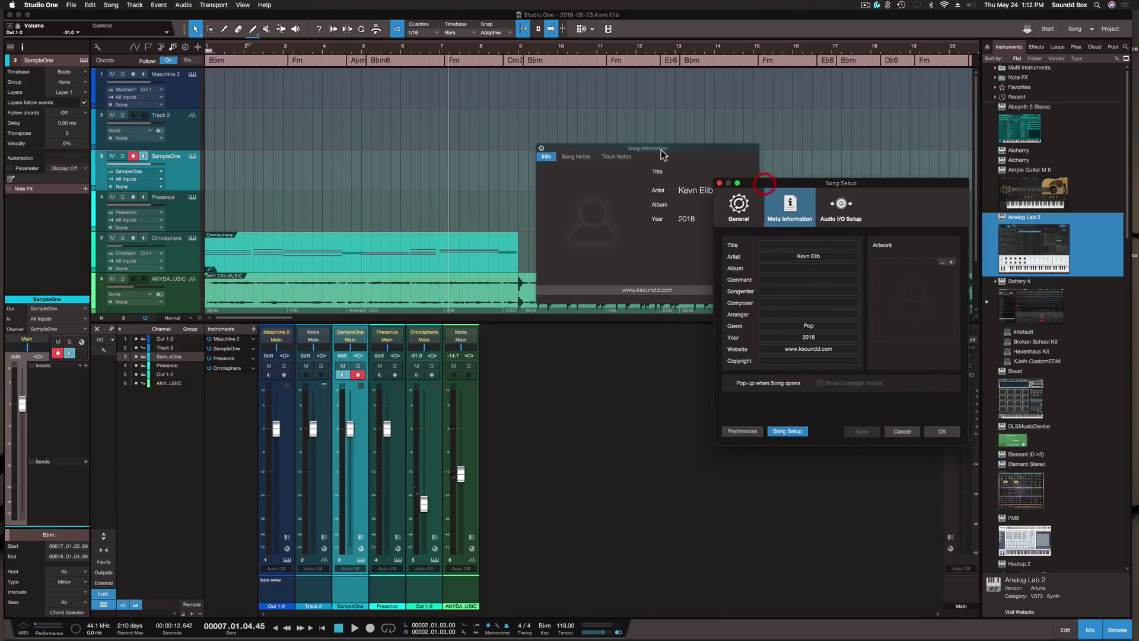
{"action": "left_click_drag", "start_coordinate": [662, 155], "coordinate": [521, 201]}
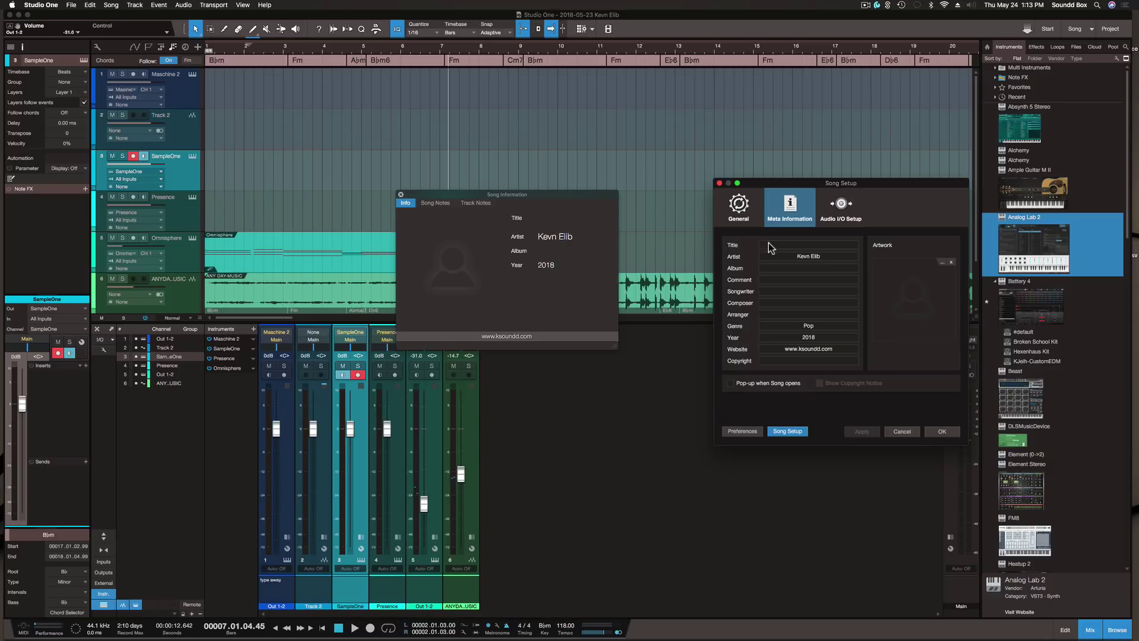
{"action": "key", "text": "Escape"}
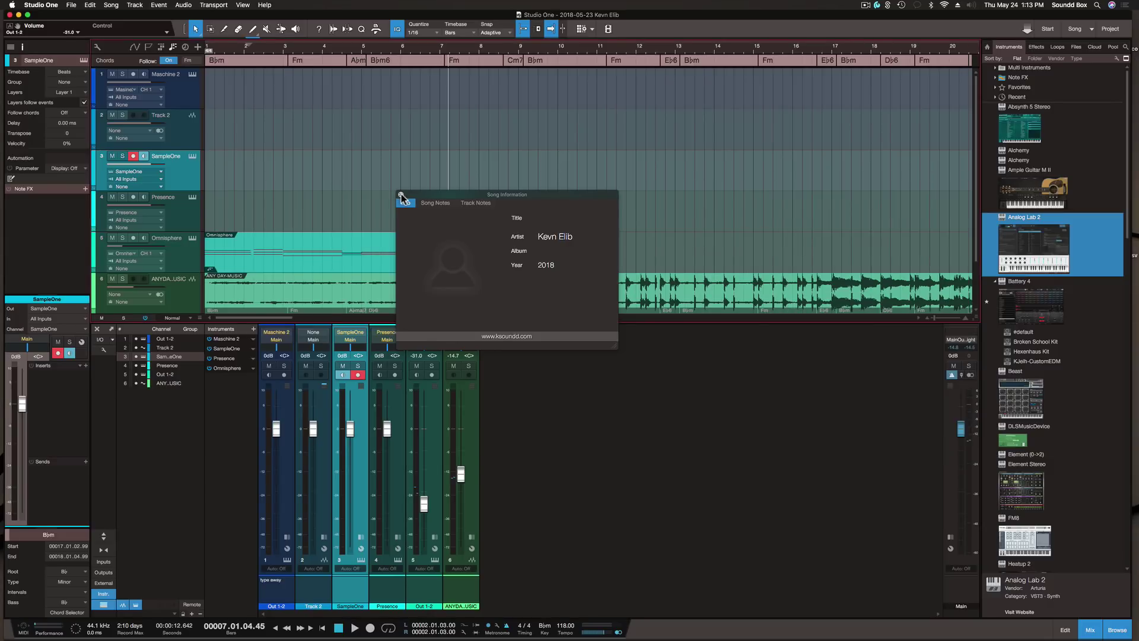
{"action": "left_click", "coordinate": [401, 194]}
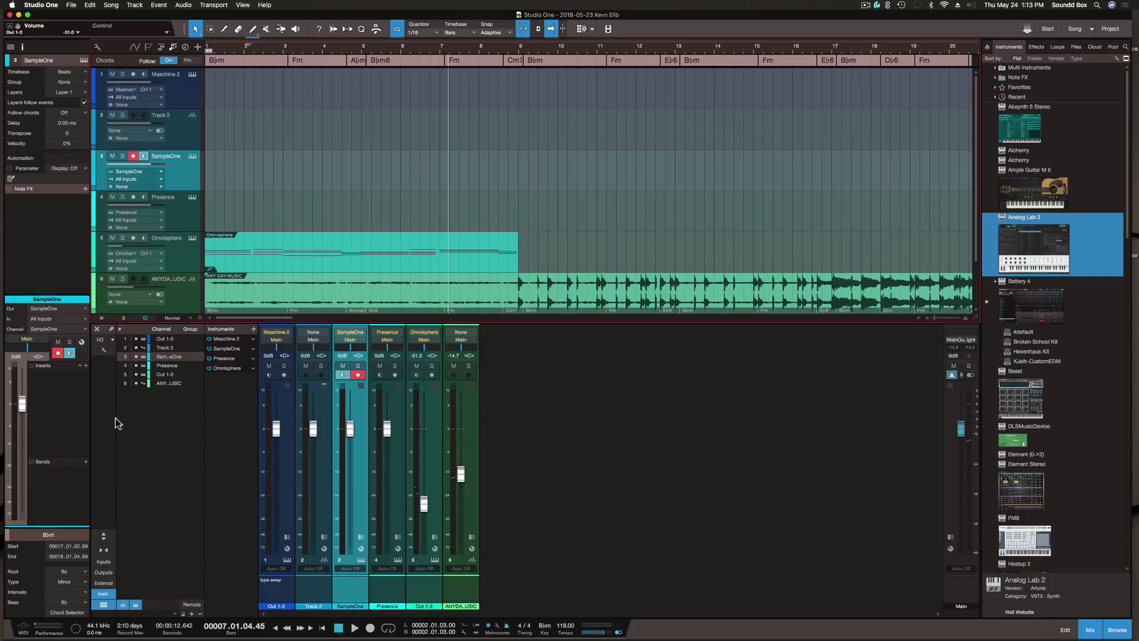
- Enlarge the mixer strips to reveal inserts and sends, then open ANY DAY-MUSIC's channel editor
{"action": "left_click", "coordinate": [104, 536]}
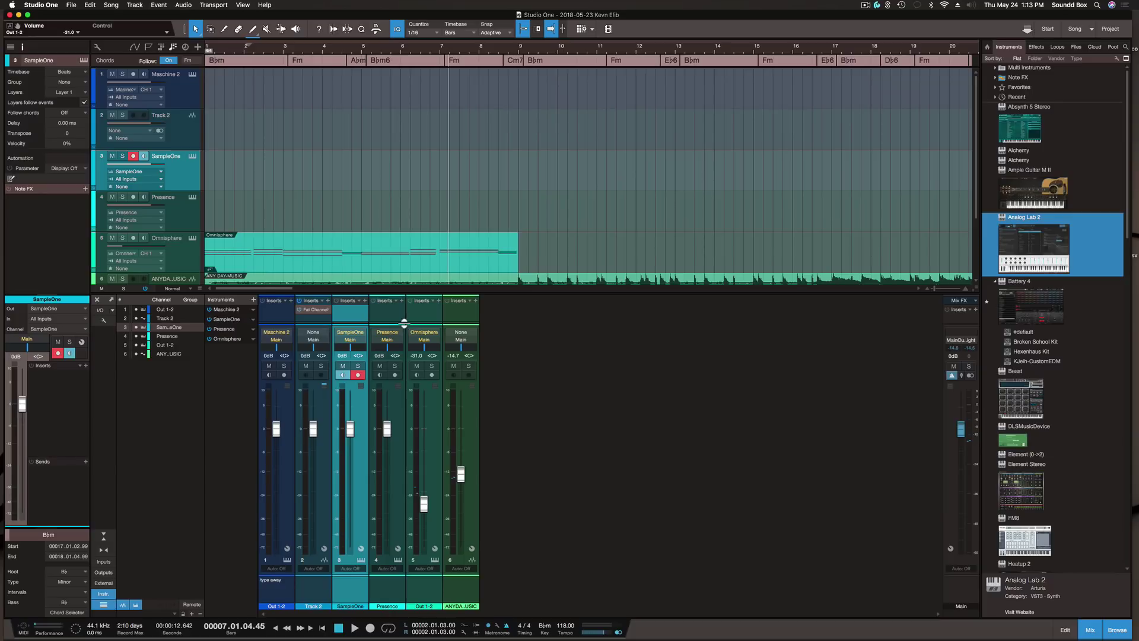
{"action": "left_click_drag", "start_coordinate": [404, 324], "coordinate": [398, 461]}
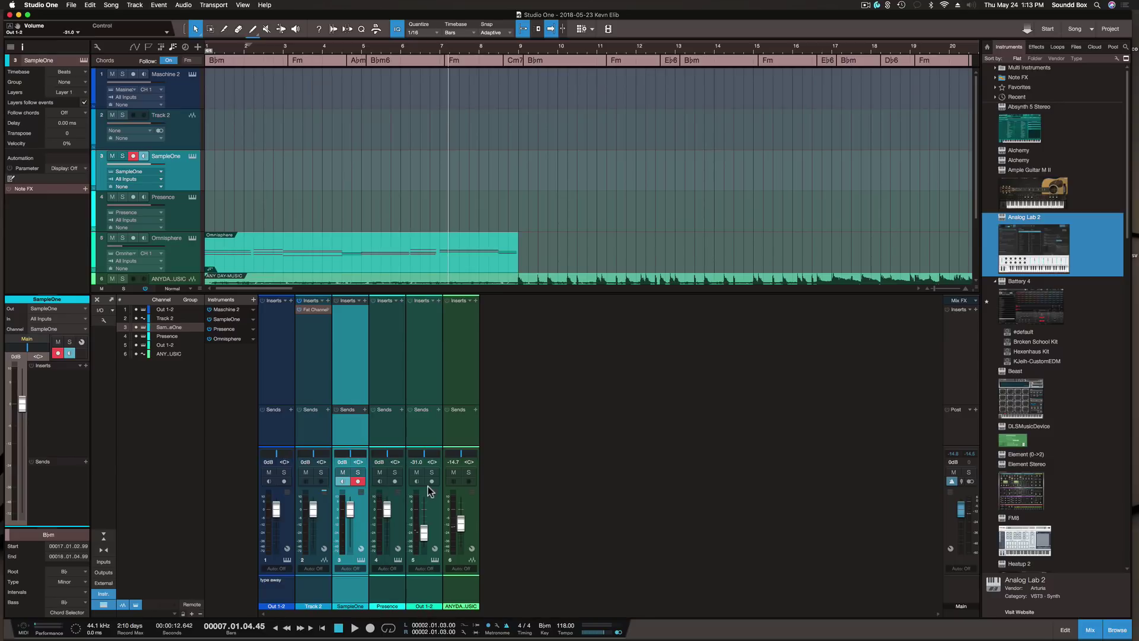
{"action": "left_click", "coordinate": [473, 551]}
{"action": "left_click", "coordinate": [472, 551]}
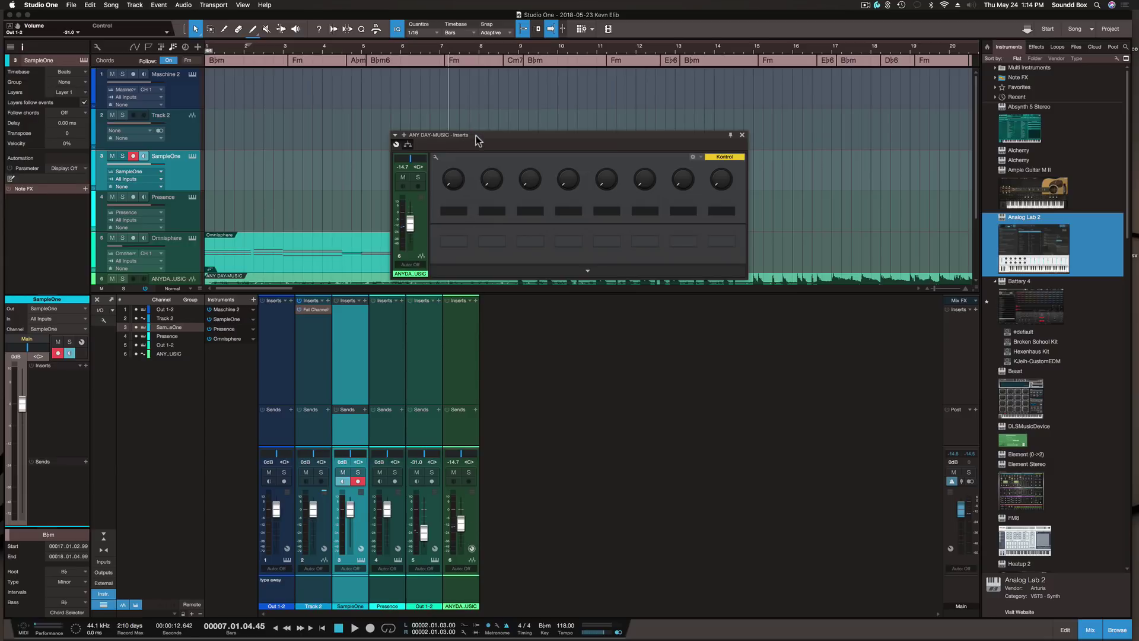
- Turn on macro Button 1, set Knob 1 to zero, and close the ANY DAY-MUSIC editor
{"action": "left_click_drag", "start_coordinate": [476, 135], "coordinate": [583, 398]}
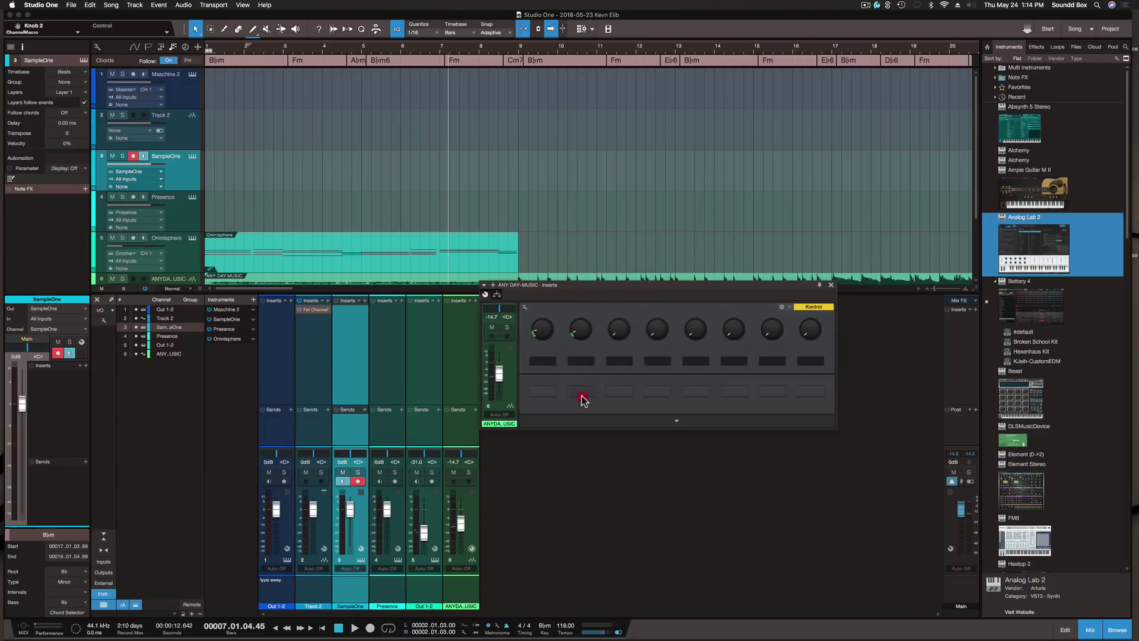
{"action": "left_click", "coordinate": [542, 389]}
{"action": "left_click_drag", "start_coordinate": [541, 331], "coordinate": [539, 359]}
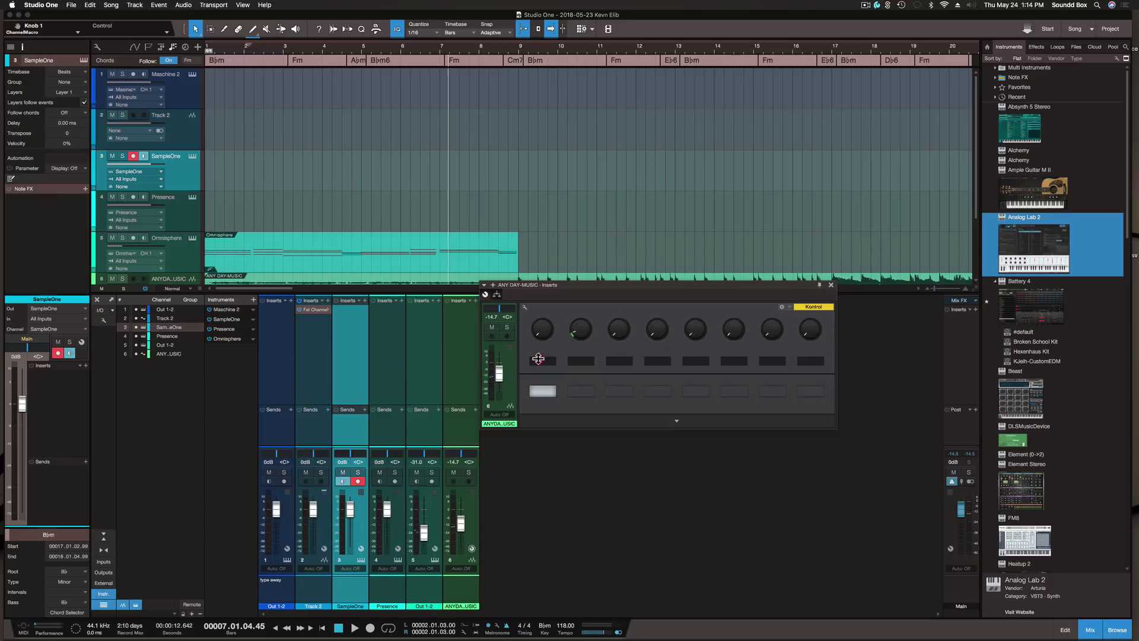
{"action": "left_click", "coordinate": [831, 287]}
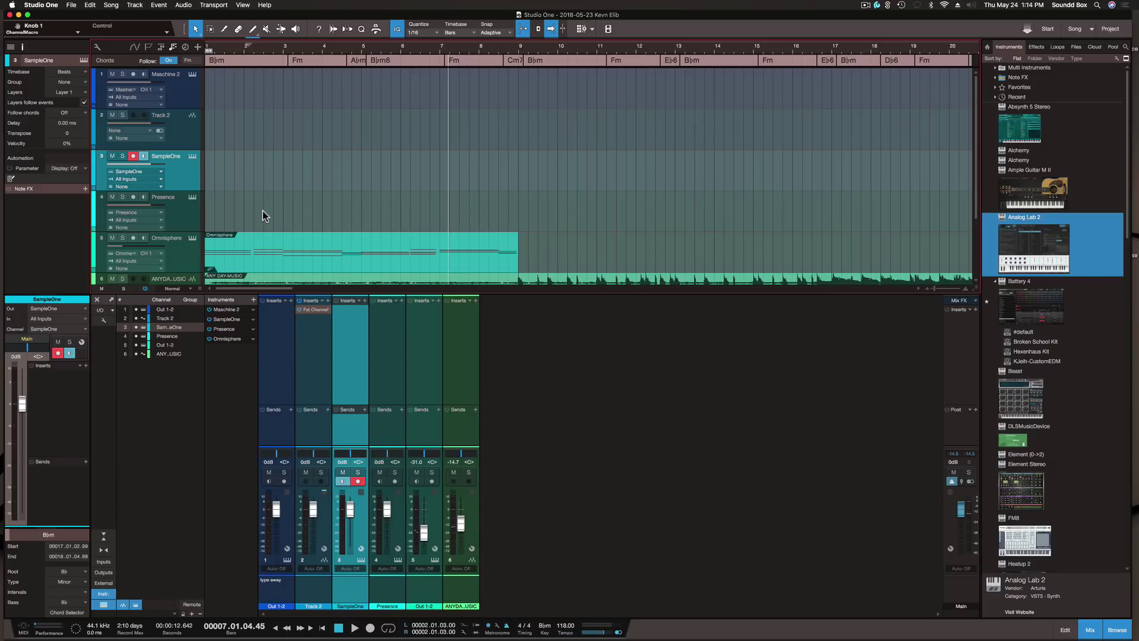
- Toggle the chord track, show the arranger track, and draw an Intro section over bars 1–3
{"action": "left_click", "coordinate": [174, 47]}
{"action": "left_click", "coordinate": [176, 46]}
{"action": "left_click", "coordinate": [151, 48]}
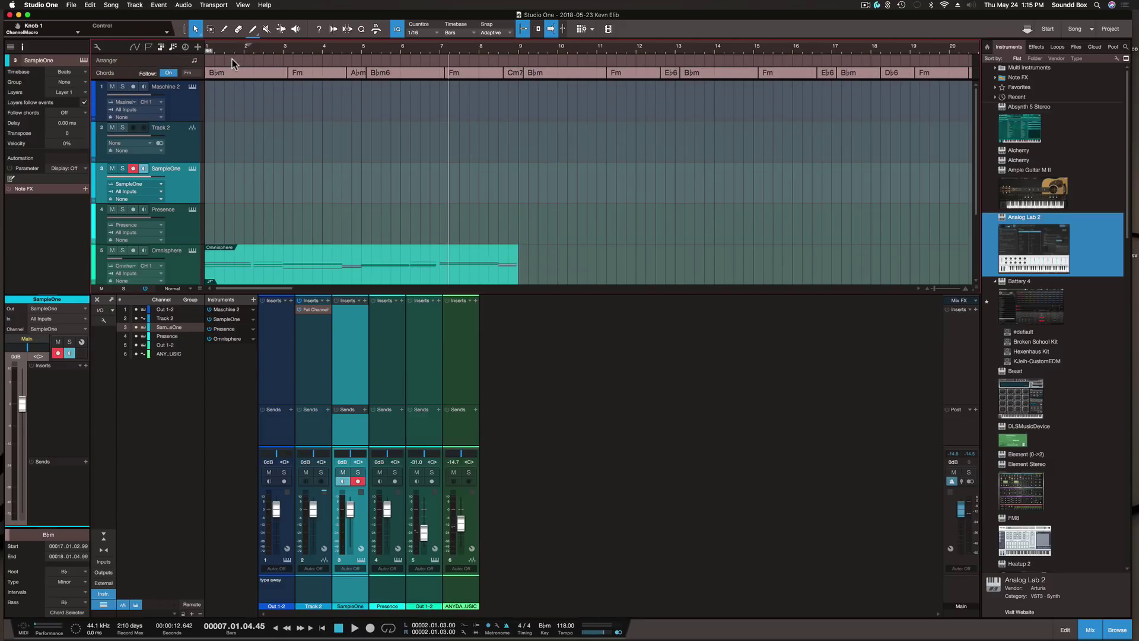
{"action": "left_click_drag", "start_coordinate": [207, 60], "coordinate": [515, 58]}
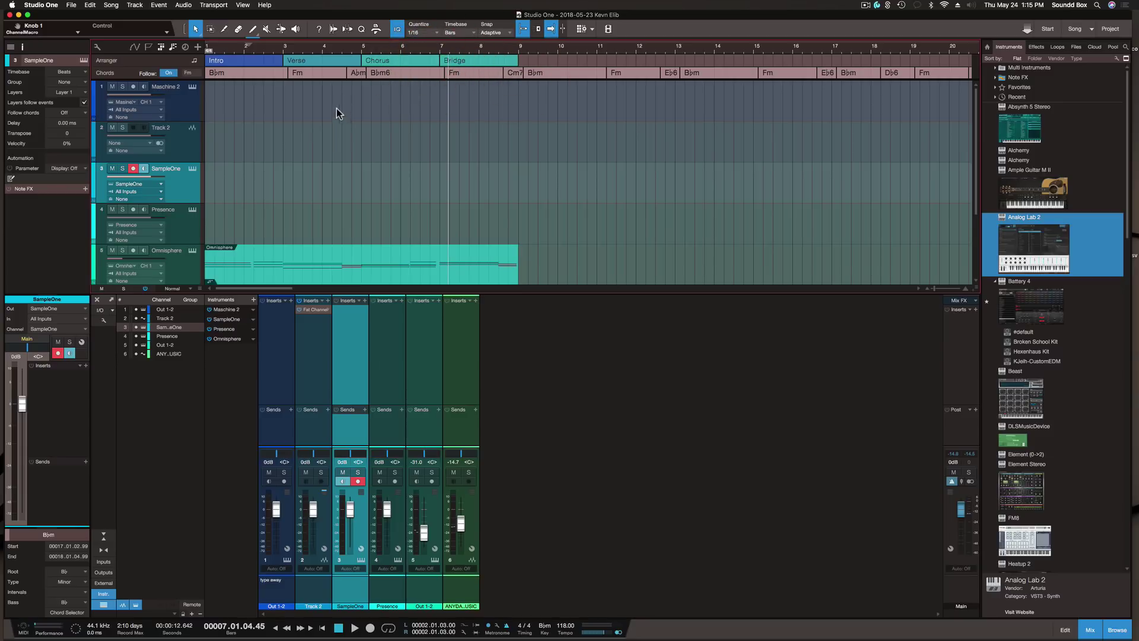
- Undo and redo the Bridge section, hiding the mixer with F3 to see all tracks
{"action": "key", "text": "super+z"}
{"action": "key", "text": "super+shift+z"}
{"action": "key", "text": "F3"}
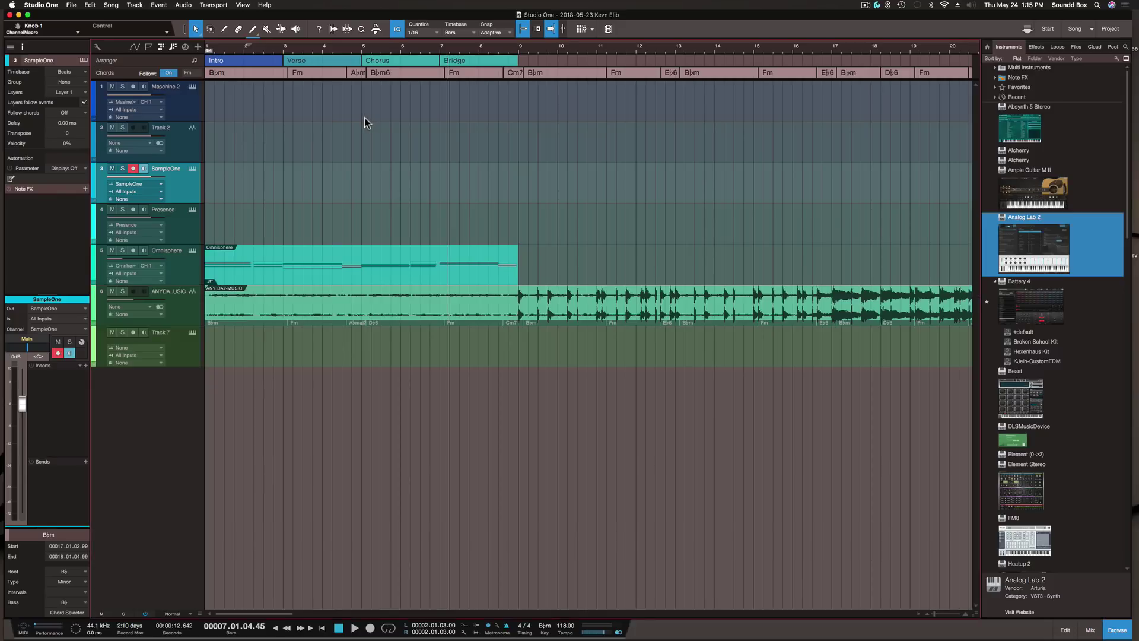
{"action": "key", "text": "super+z"}
{"action": "key", "text": "super+shift+z"}
- Move the Verse section after the Bridge, then undo the move
{"action": "left_click", "coordinate": [315, 60]}
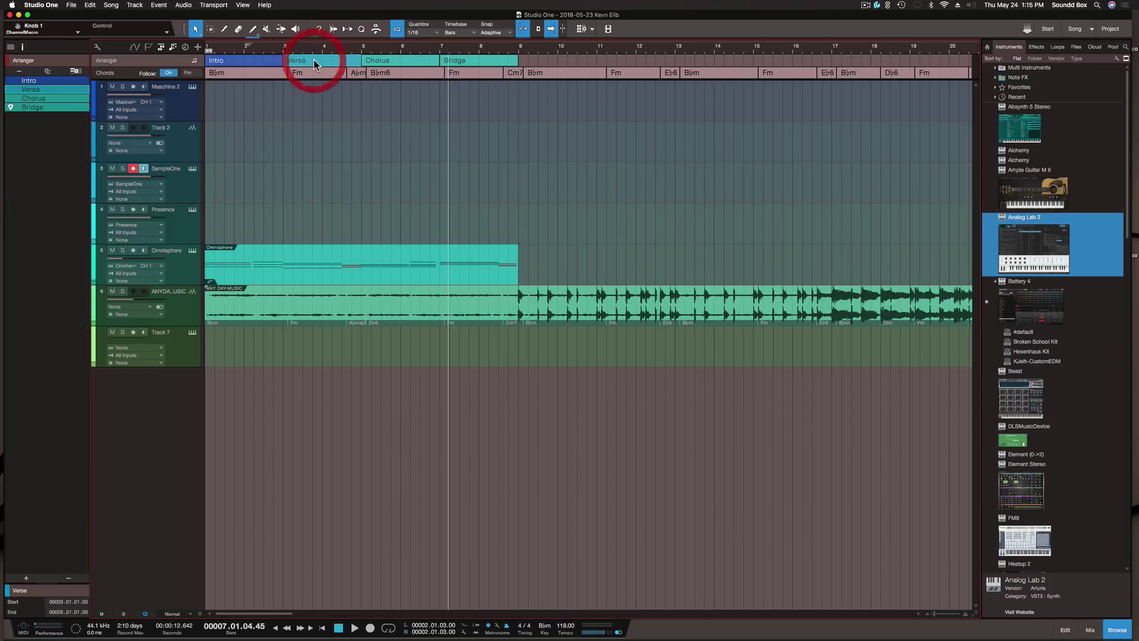
{"action": "left_click_drag", "start_coordinate": [307, 59], "coordinate": [518, 59]}
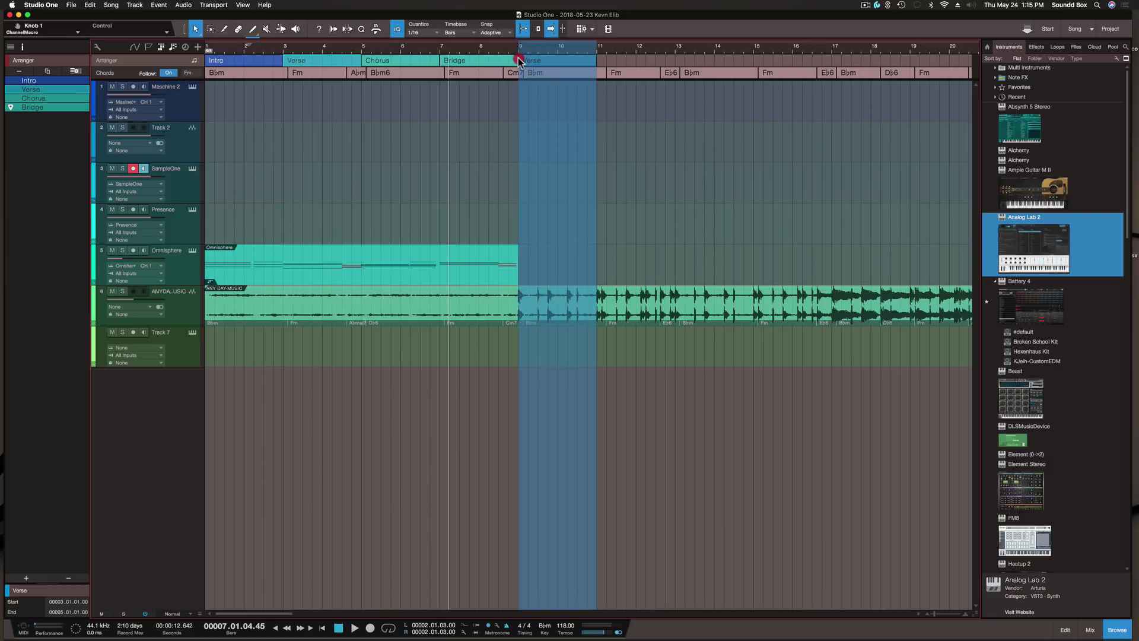
{"action": "left_click", "coordinate": [520, 59]}
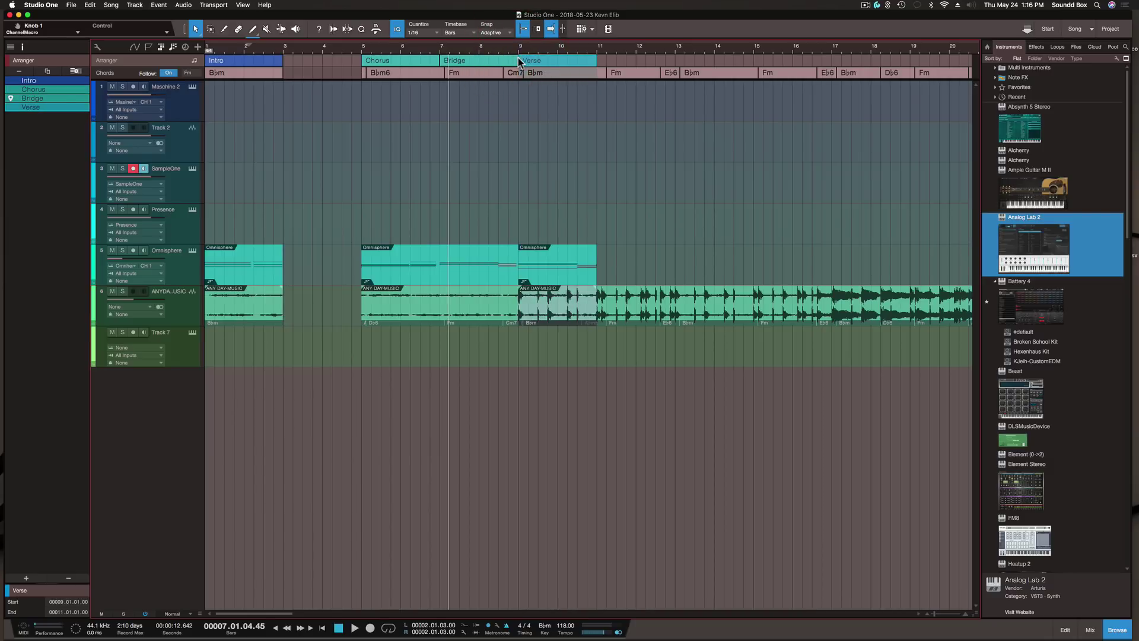
{"action": "key", "text": "super+z"}
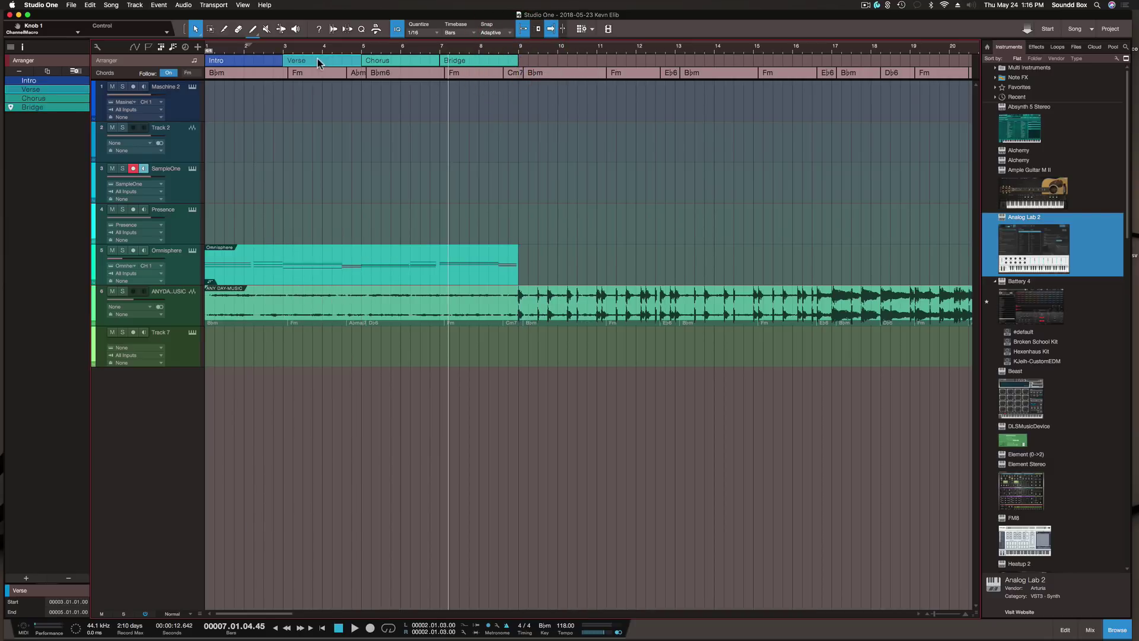
- Try swapping Chorus with Verse and replacing Verse with Bridge, undoing each
{"action": "left_click_drag", "start_coordinate": [385, 56], "coordinate": [438, 56]}
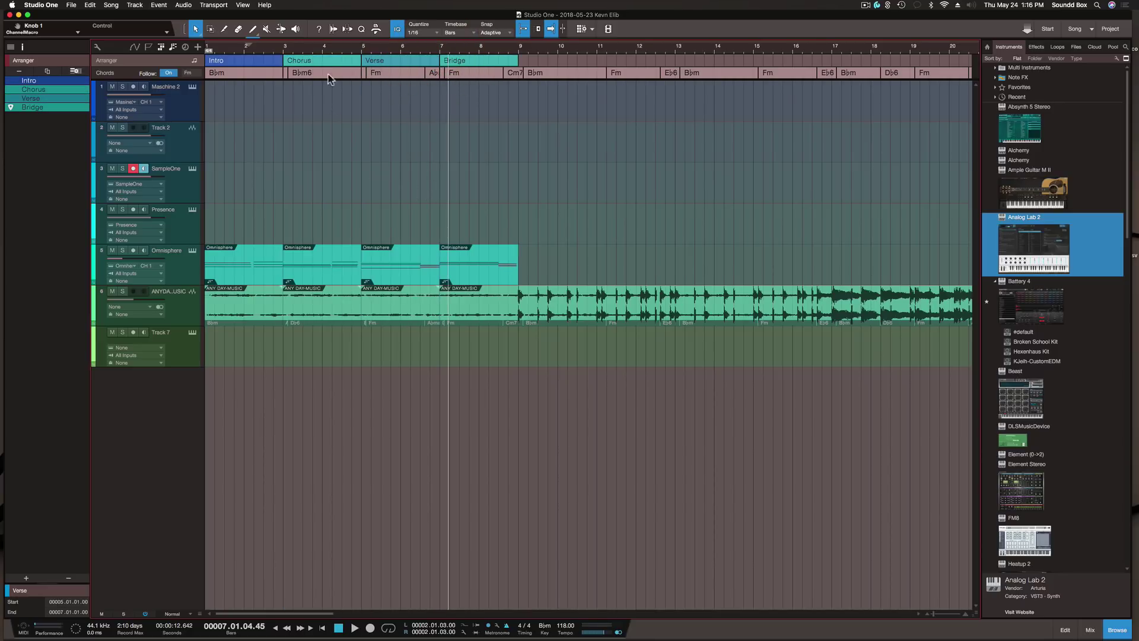
{"action": "key", "text": "super+z"}
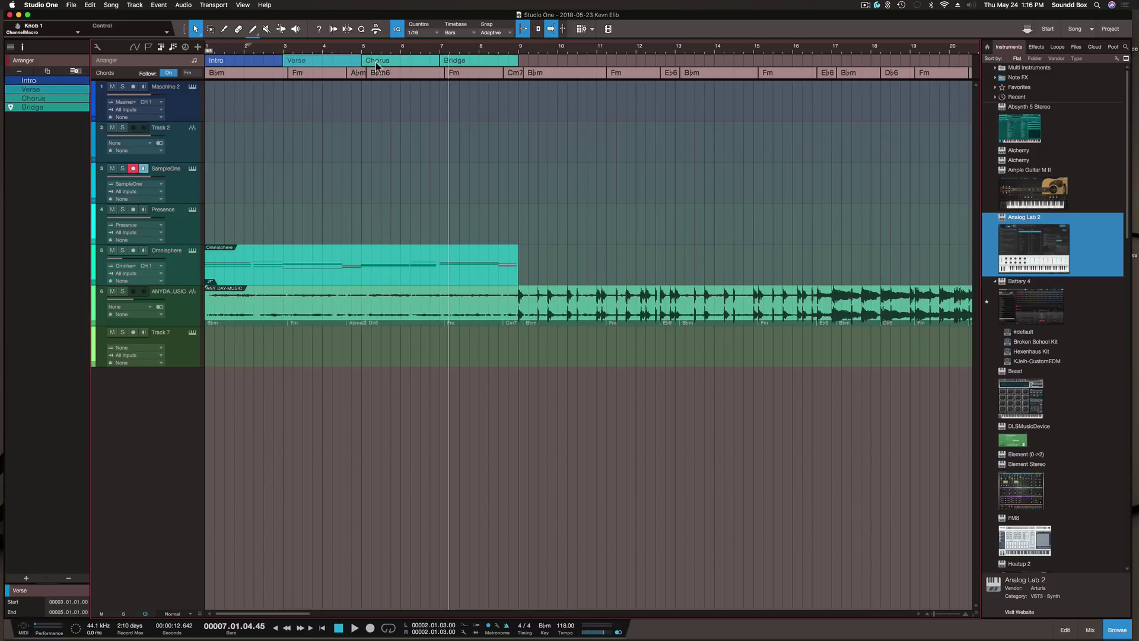
{"action": "left_click", "coordinate": [496, 62]}
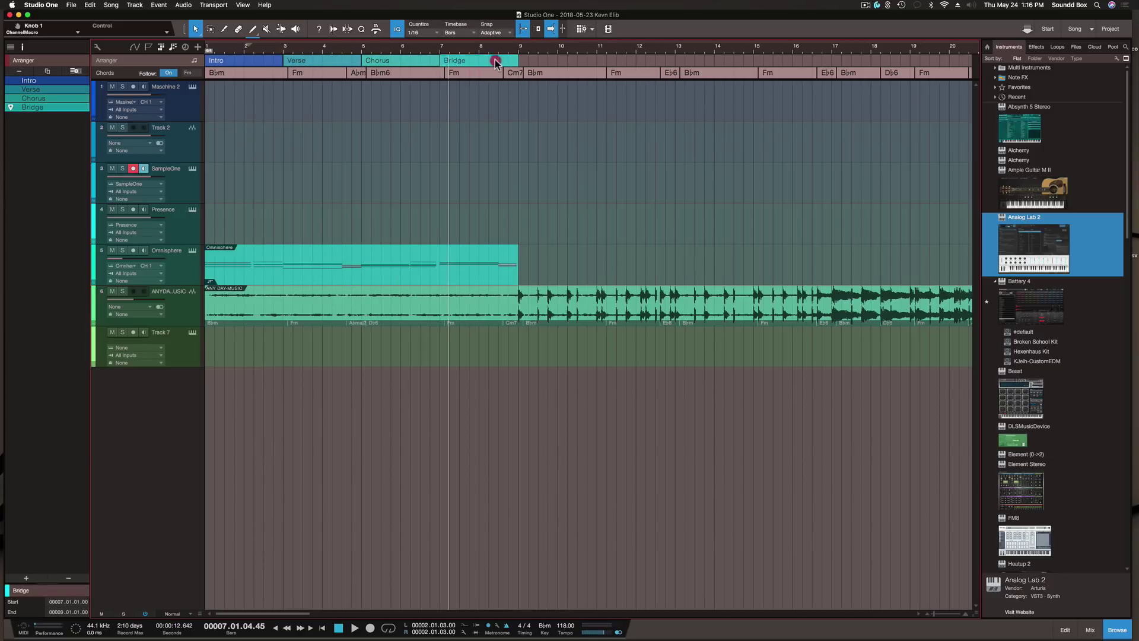
{"action": "left_click_drag", "start_coordinate": [495, 62], "coordinate": [318, 61]}
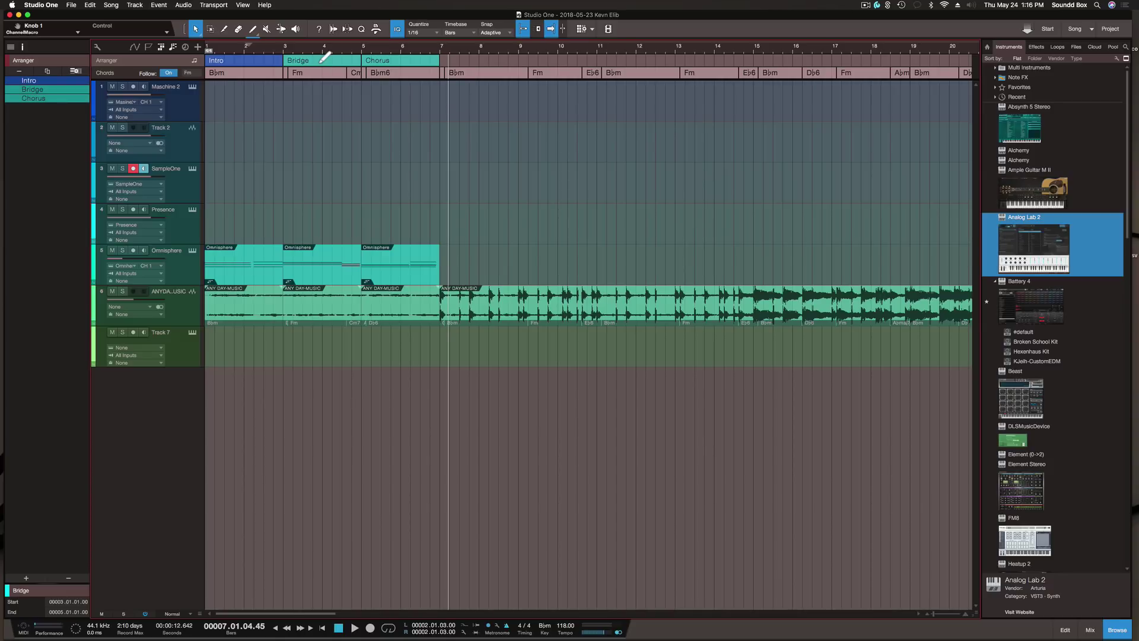
{"action": "key", "text": "super+z"}
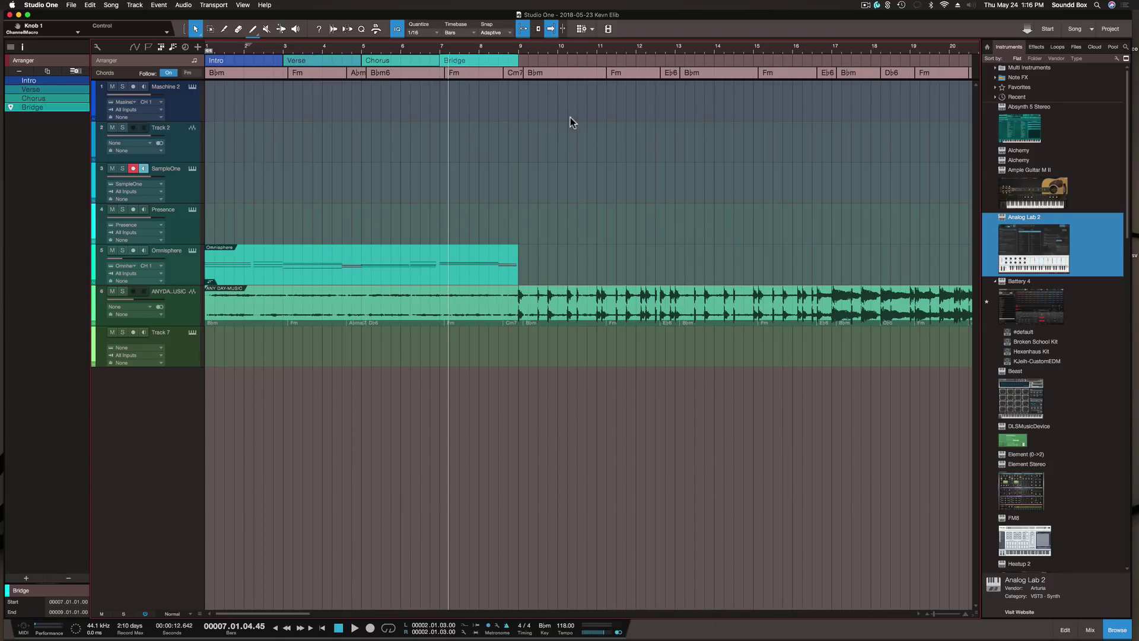
- Select the ANY DAY-MUSIC track, zoom out, and split its audio event at three points
{"action": "left_click", "coordinate": [586, 288]}
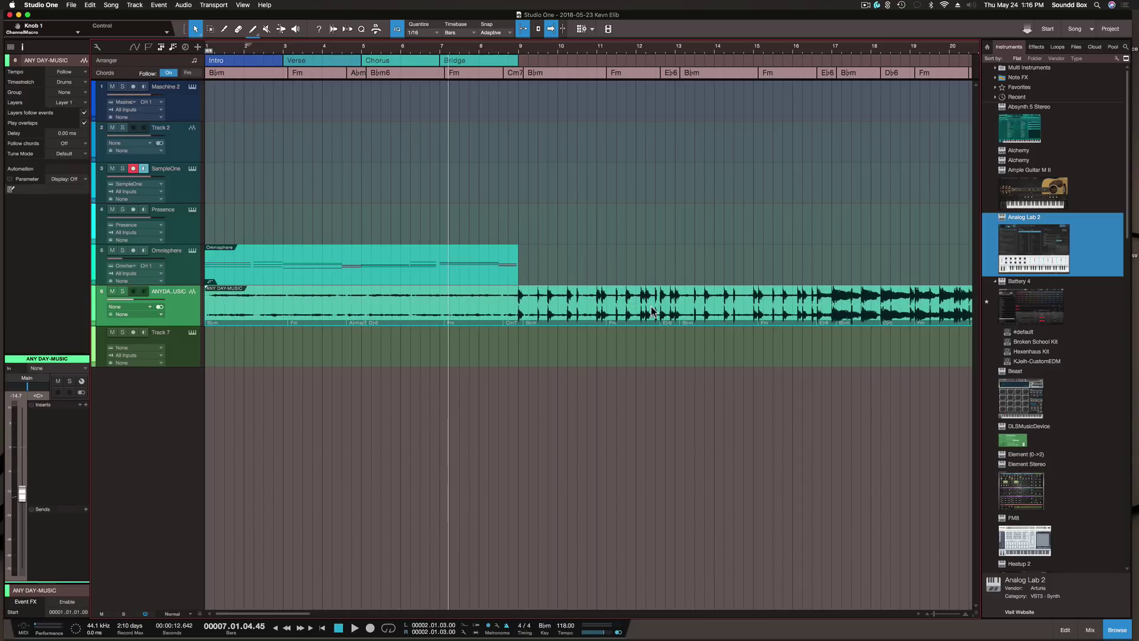
{"action": "key", "text": "w"}
{"action": "key", "text": "w"}
{"action": "key", "text": "w"}
{"action": "key", "text": "w"}
{"action": "key", "text": "w"}
{"action": "key", "text": "w"}
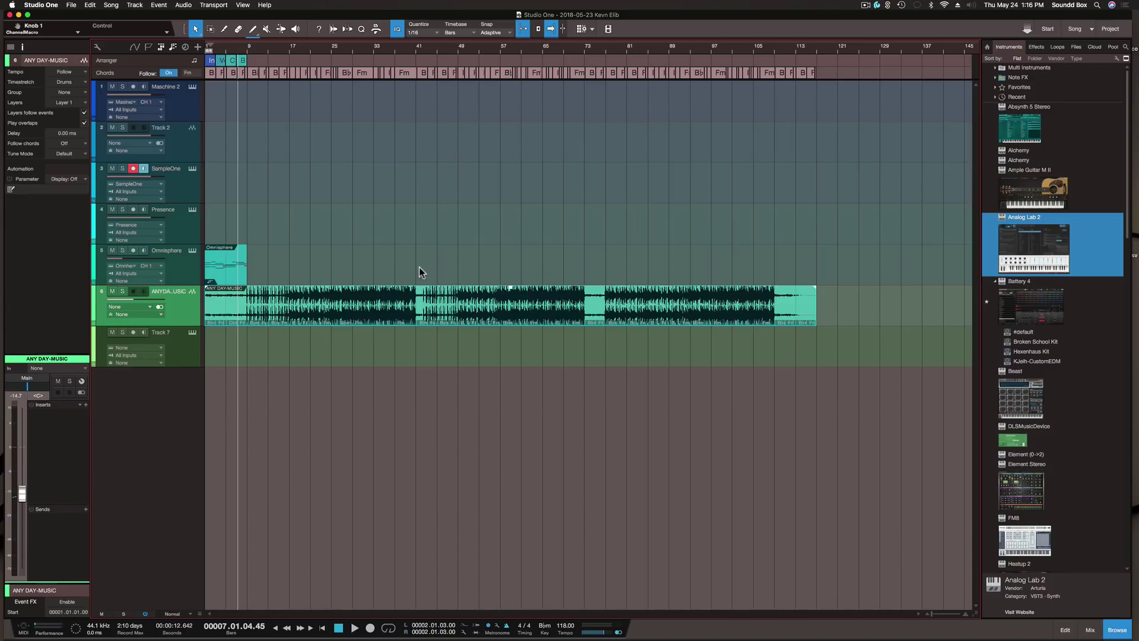
{"action": "key", "text": "3"}
{"action": "left_click", "coordinate": [416, 304]}
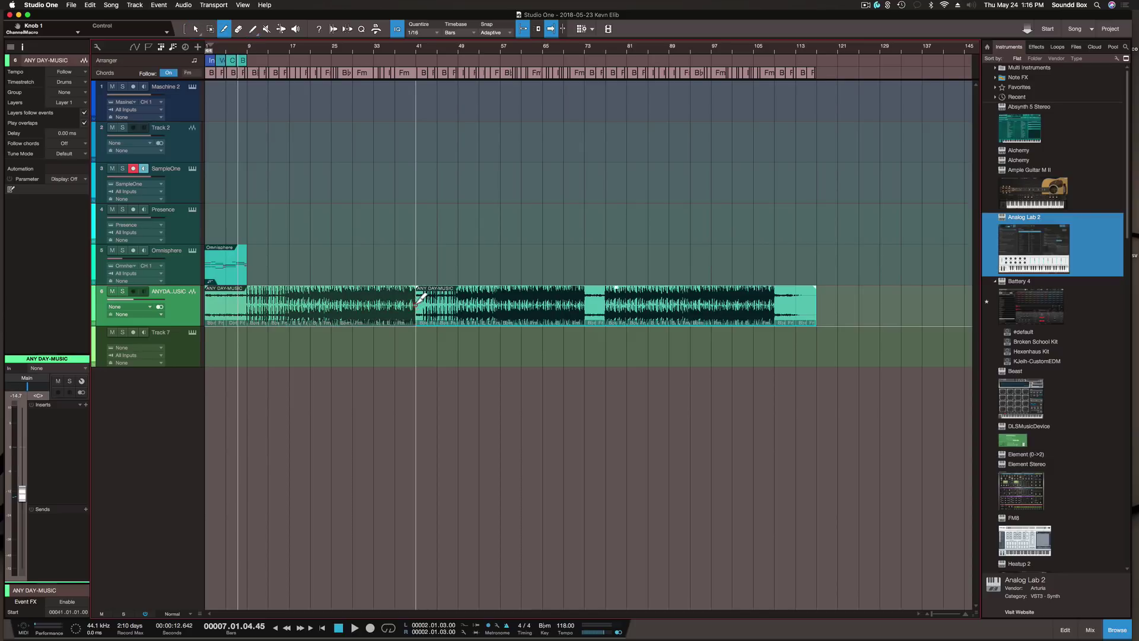
{"action": "left_click", "coordinate": [479, 299]}
{"action": "left_click", "coordinate": [521, 297]}
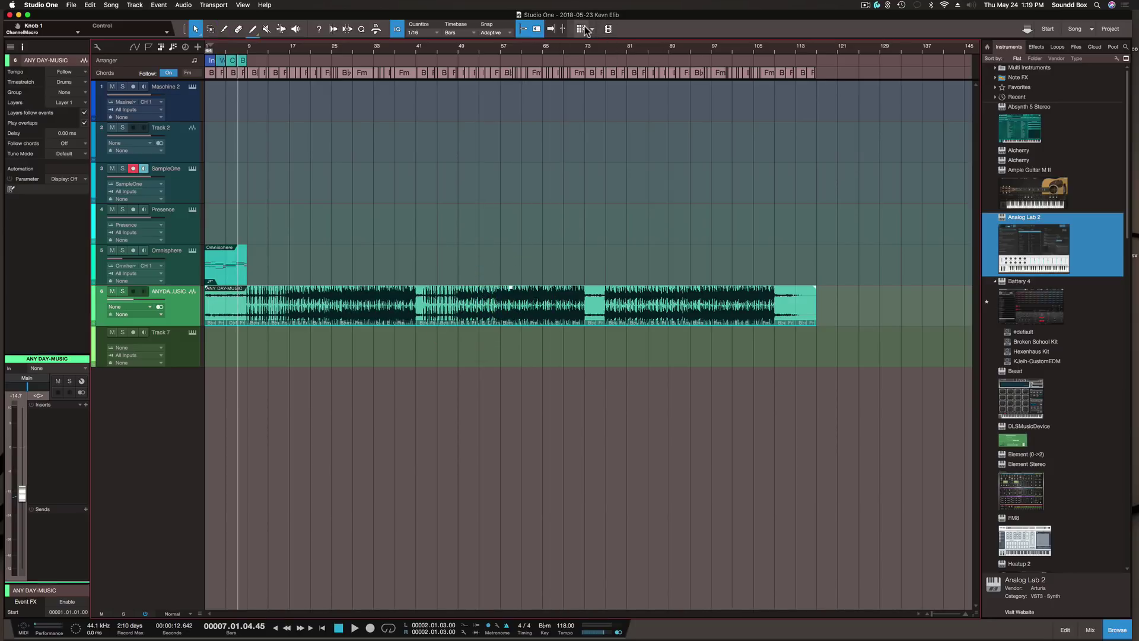
- Open a scratch pad beside the arrangement, copy the ANY DAY-MUSIC event into it, and widen it
{"action": "left_click", "coordinate": [582, 29]}
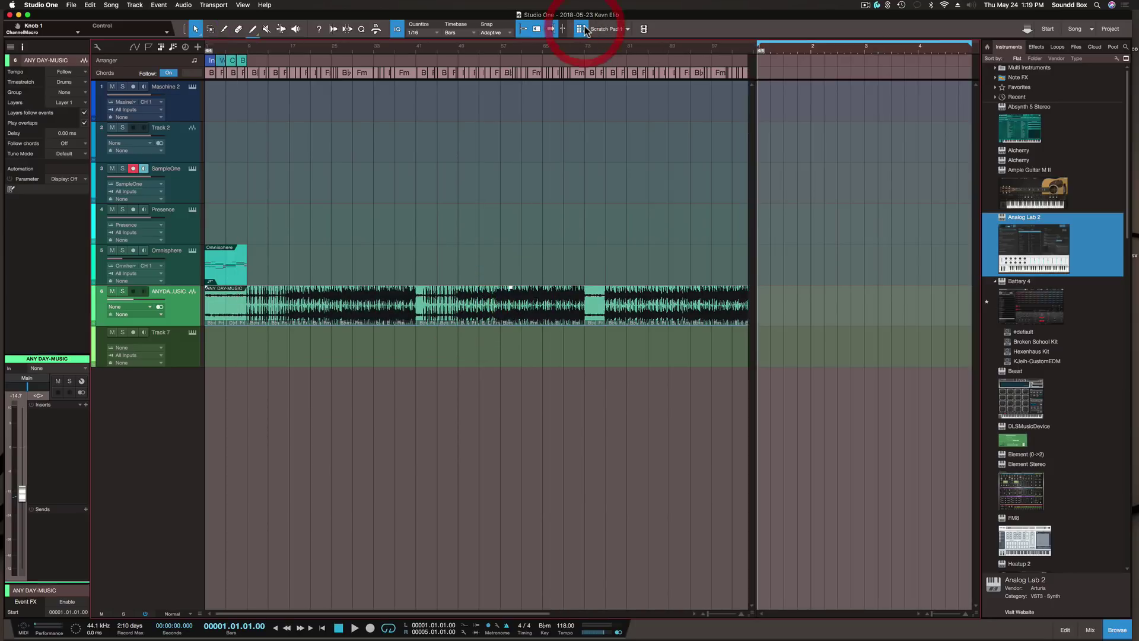
{"action": "left_click", "coordinate": [376, 306]}
{"action": "left_click_drag", "start_coordinate": [351, 315], "coordinate": [910, 307]}
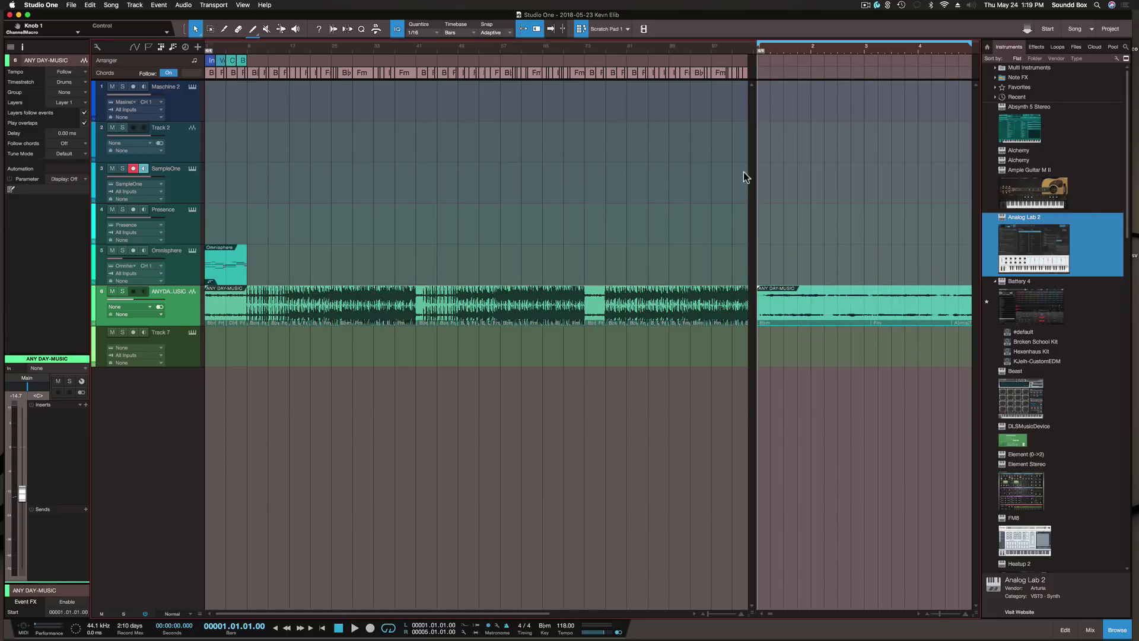
{"action": "left_click_drag", "start_coordinate": [755, 175], "coordinate": [339, 202]}
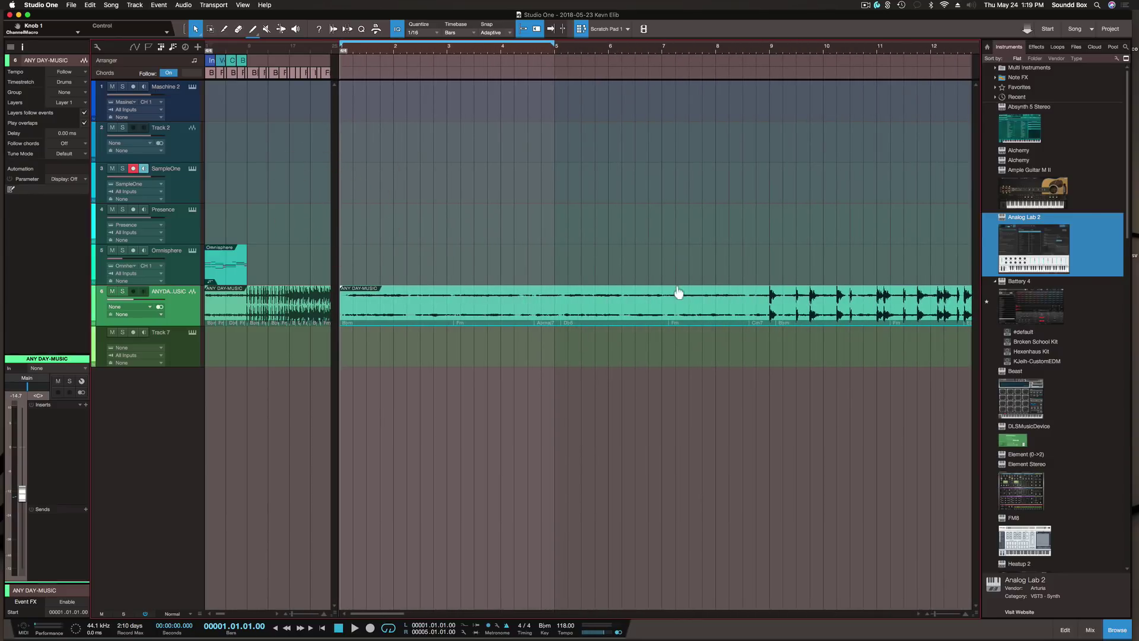
- Split the scratch-pad event at bar 8, trim it to end near bar 5, and split near bar 5
{"action": "left_click", "coordinate": [716, 302], "text": "alt"}
{"action": "left_click_drag", "start_coordinate": [715, 318], "coordinate": [450, 314]}
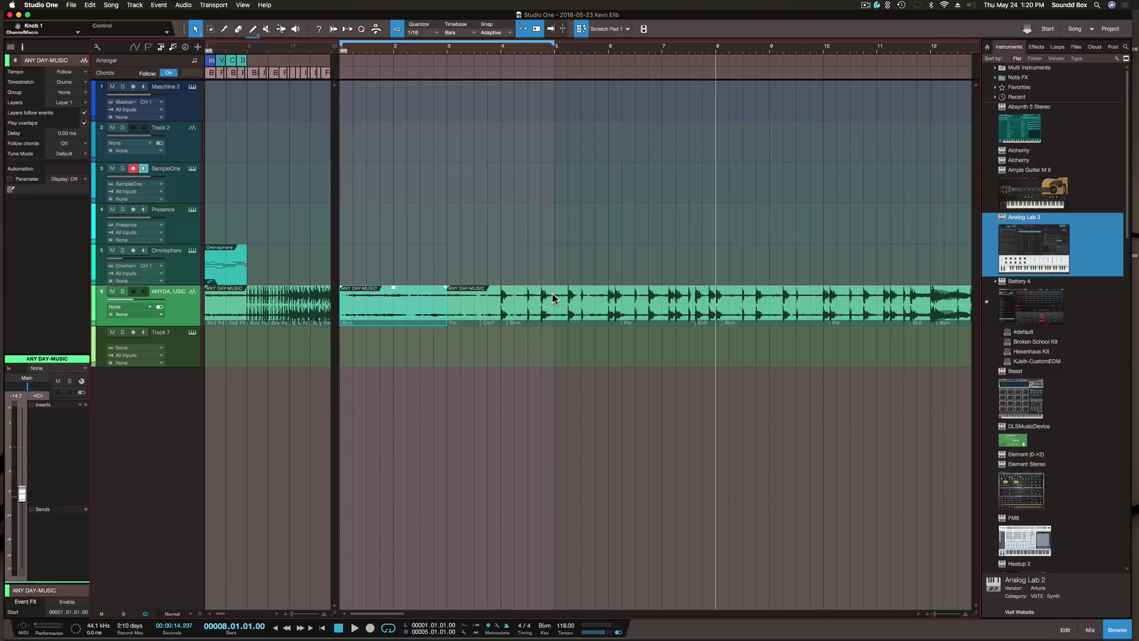
{"action": "key", "text": "3"}
{"action": "left_click", "coordinate": [552, 297]}
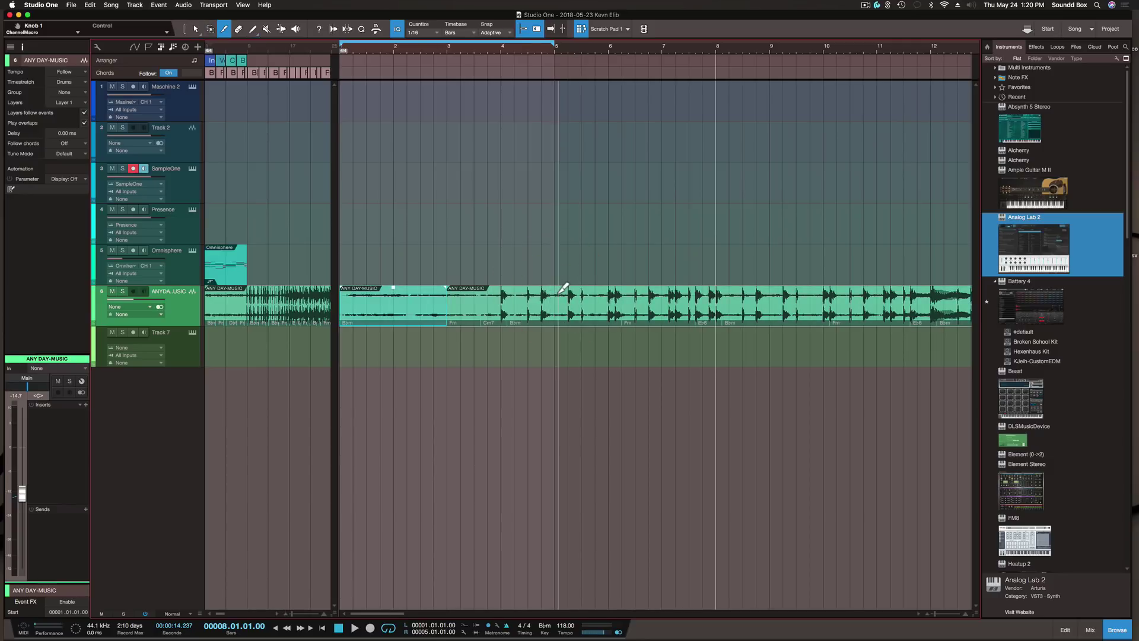
- Split the track 6 audio near bar 12 and select the bars 5–12 section
{"action": "left_click", "coordinate": [556, 295]}
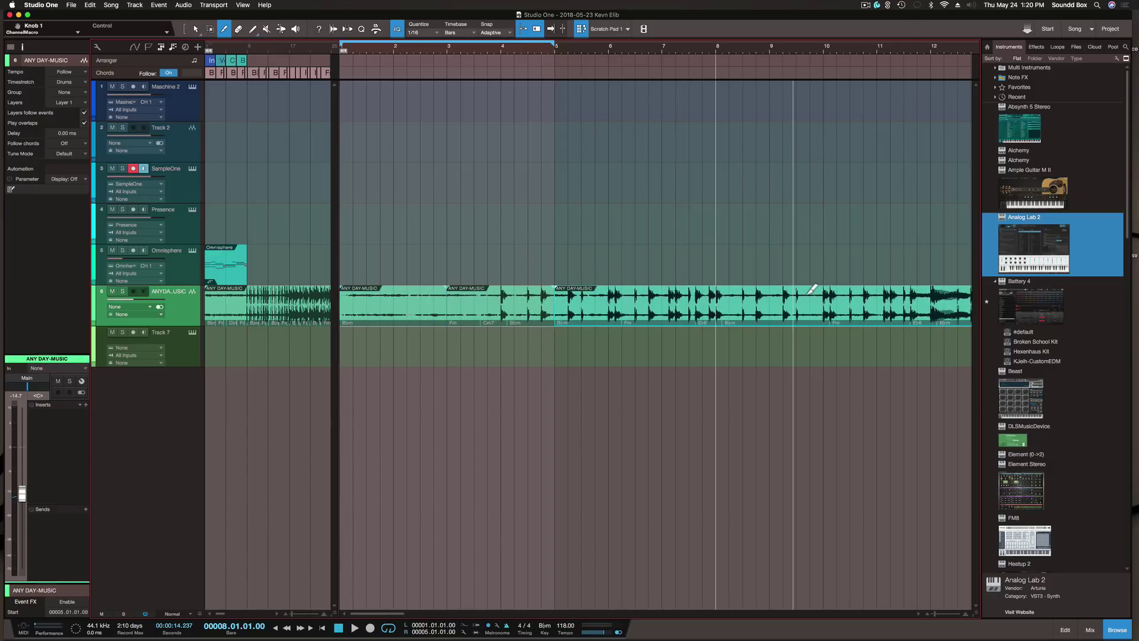
{"action": "left_click", "coordinate": [932, 289]}
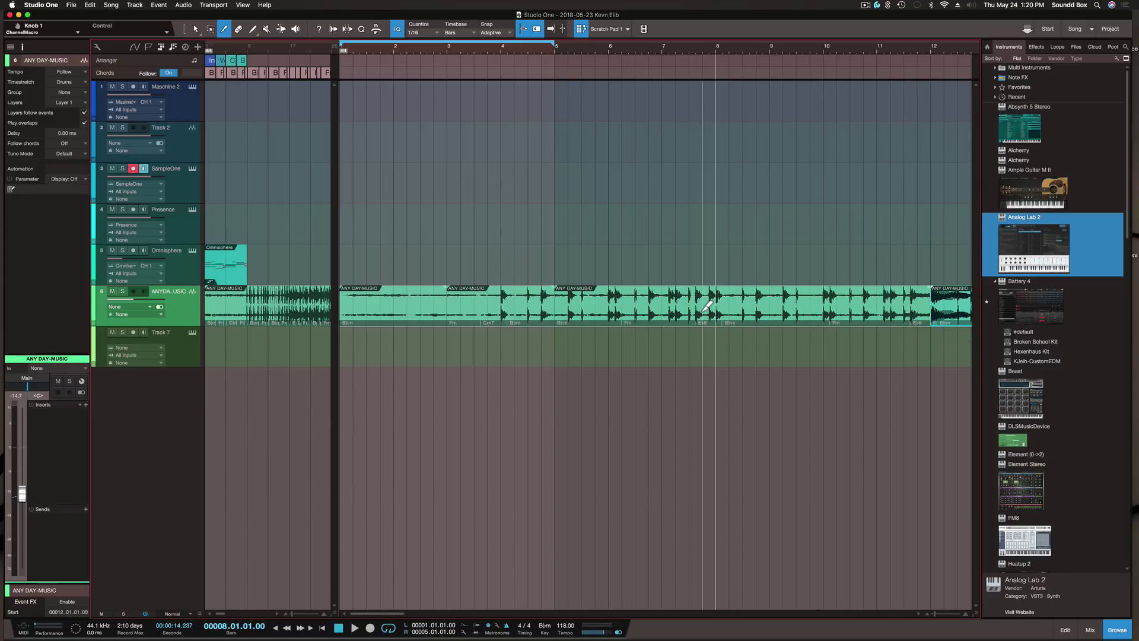
{"action": "key", "text": "1"}
{"action": "left_click", "coordinate": [756, 306]}
- Delete the selected bars 5–12 event with Ripple Edit on so the later audio shifts left
{"action": "key", "text": "Delete"}
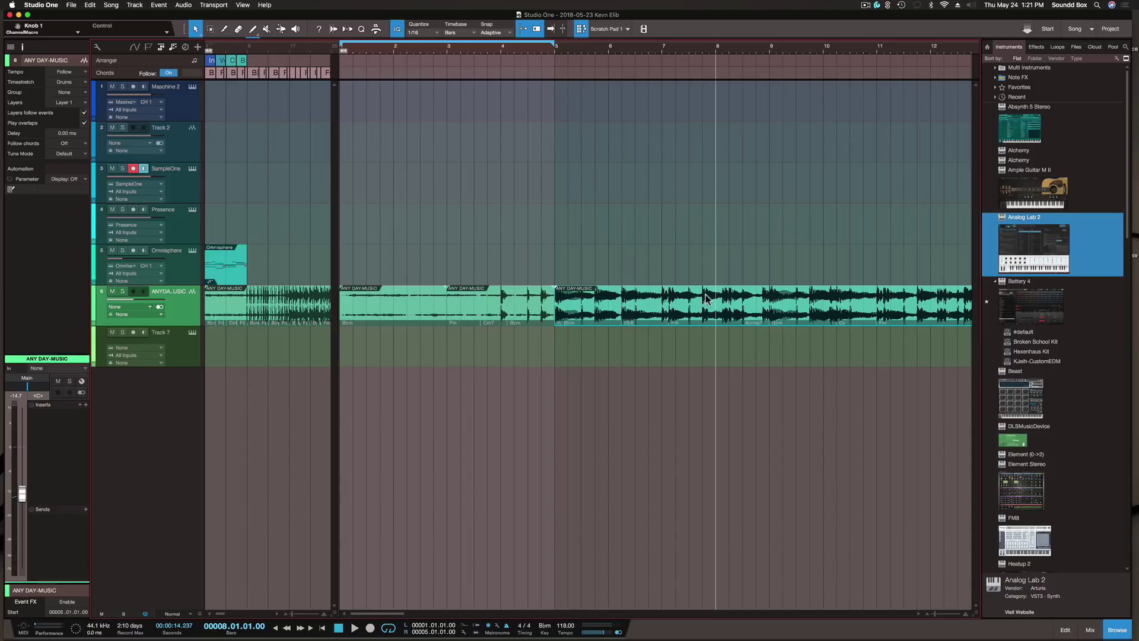
- With Ripple Edit off, split the track 6 audio near bar 8 and twice just after bar 6
{"action": "left_click", "coordinate": [533, 32]}
{"action": "key", "text": "3"}
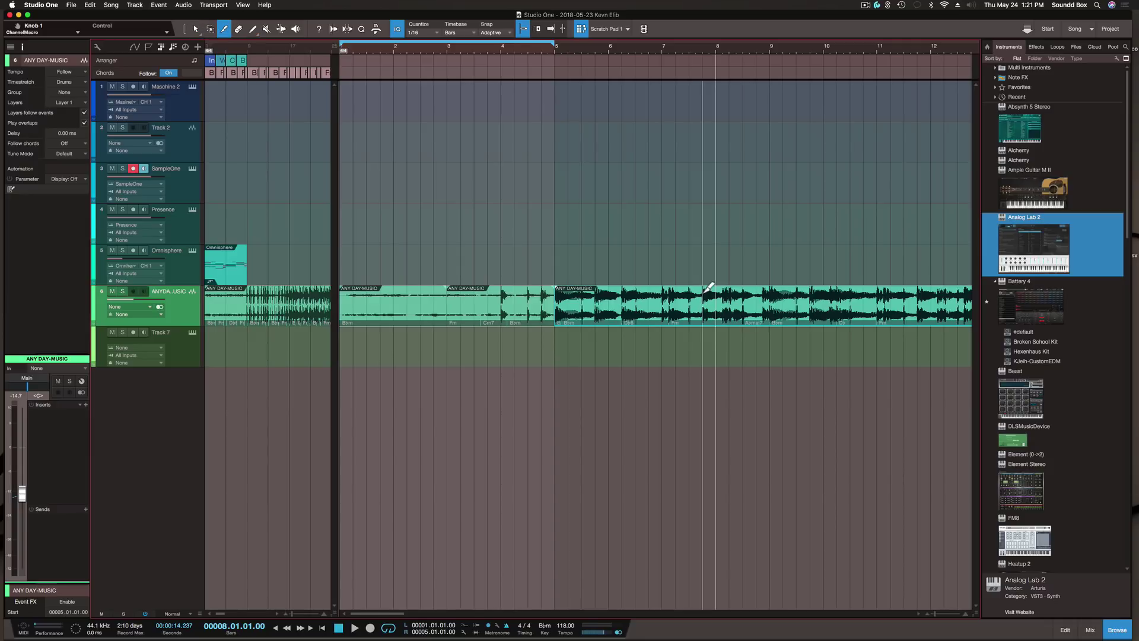
{"action": "left_click", "coordinate": [703, 300]}
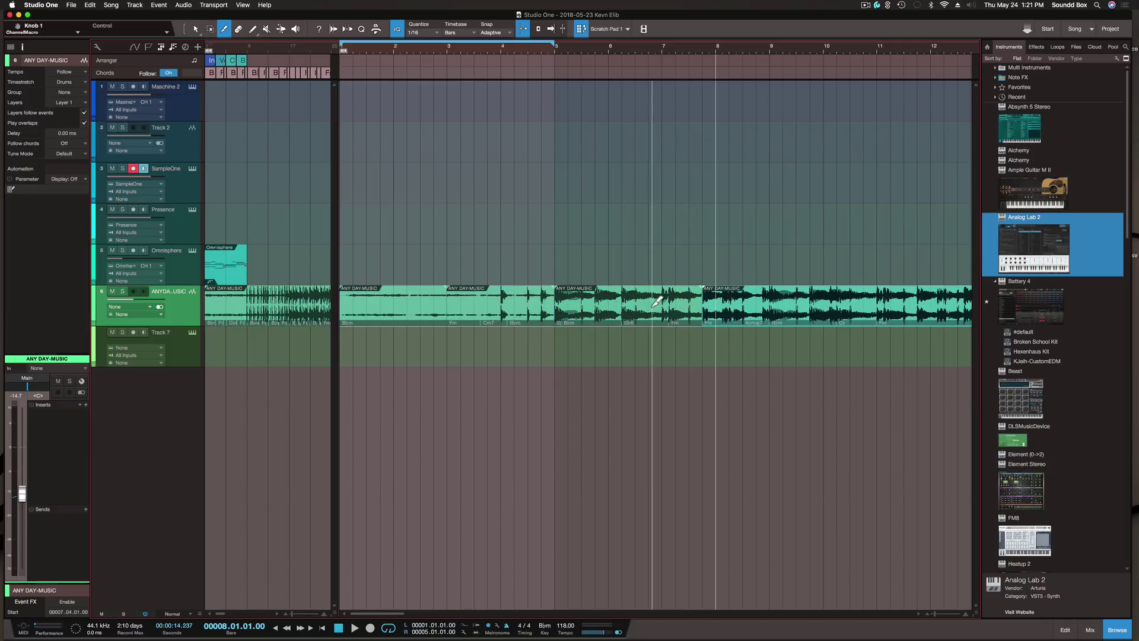
{"action": "left_click", "coordinate": [625, 297]}
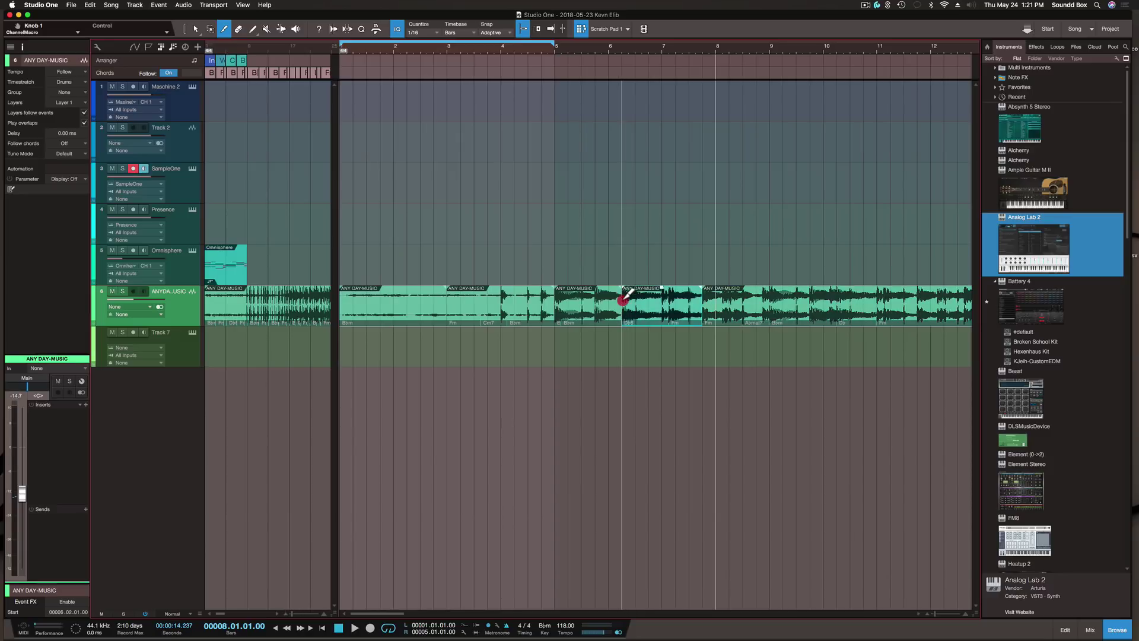
{"action": "left_click", "coordinate": [635, 297]}
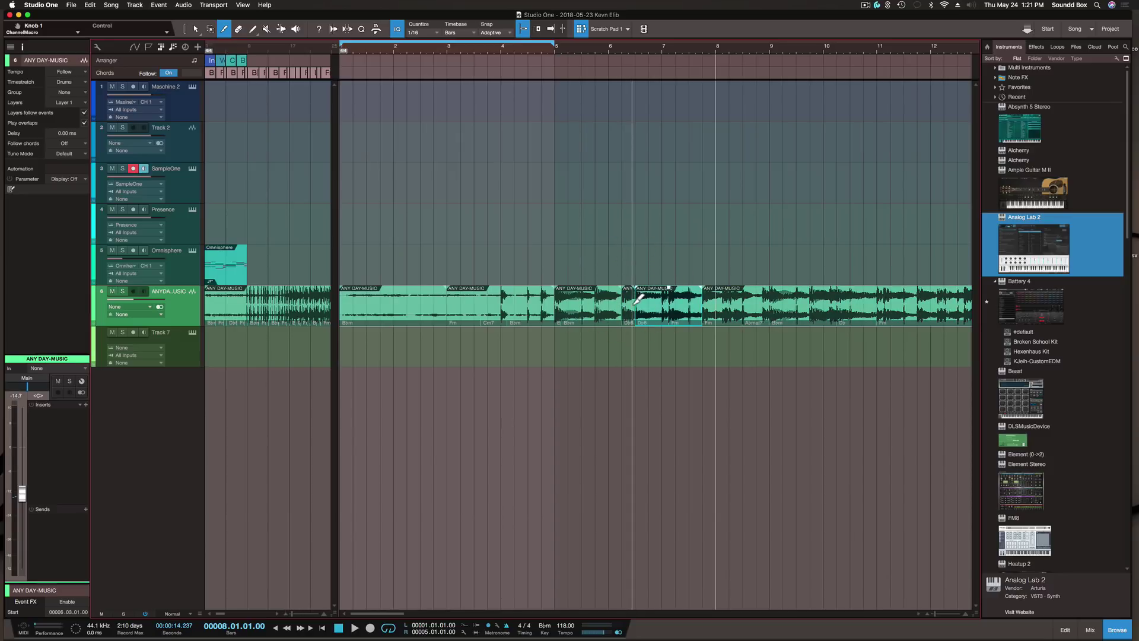
- Delete the short slice after bar 6, nudge the events left, then undo both changes
{"action": "key", "text": "1"}
{"action": "left_click", "coordinate": [626, 310]}
{"action": "key", "text": "Delete"}
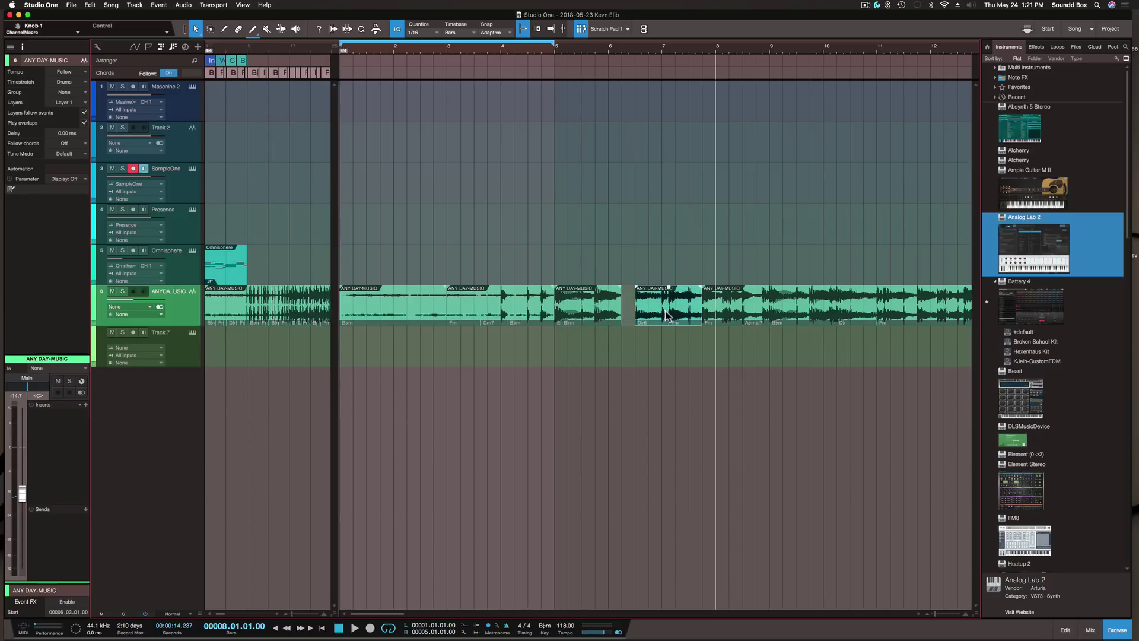
{"action": "left_click_drag", "start_coordinate": [655, 244], "coordinate": [776, 287]}
{"action": "left_click_drag", "start_coordinate": [672, 309], "coordinate": [660, 310]}
{"action": "key", "text": "super+z"}
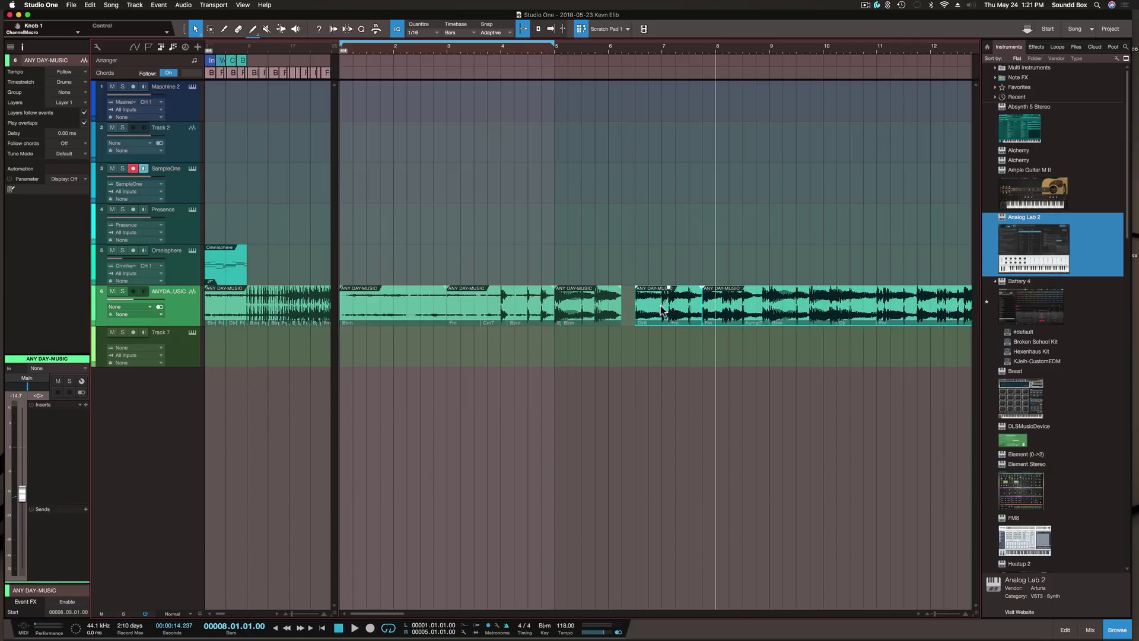
{"action": "key", "text": "super+z"}
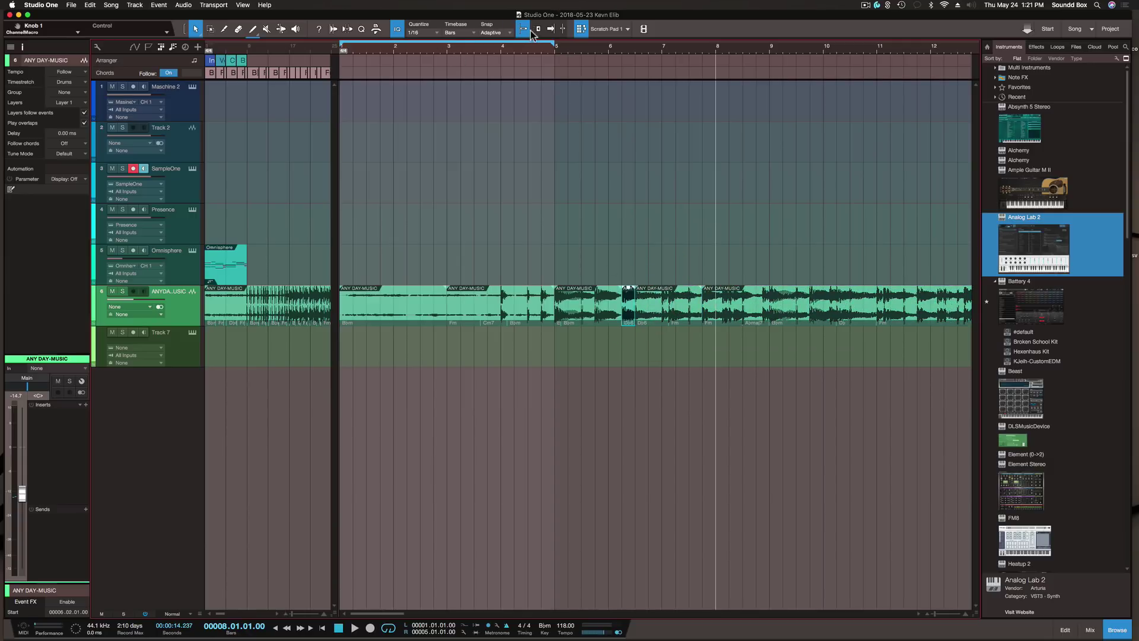
- Re-enable Ripple Edit and delete the short slice after bar 6 so later audio closes up
{"action": "left_click", "coordinate": [536, 30]}
{"action": "left_click", "coordinate": [633, 352]}
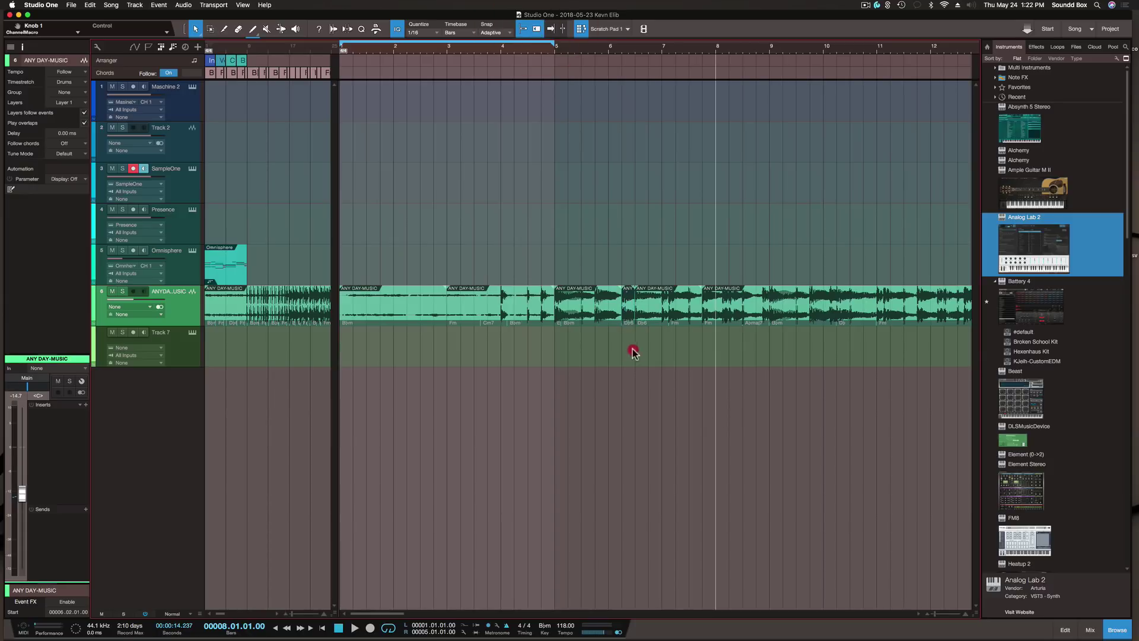
{"action": "left_click", "coordinate": [628, 308]}
{"action": "key", "text": "Delete"}
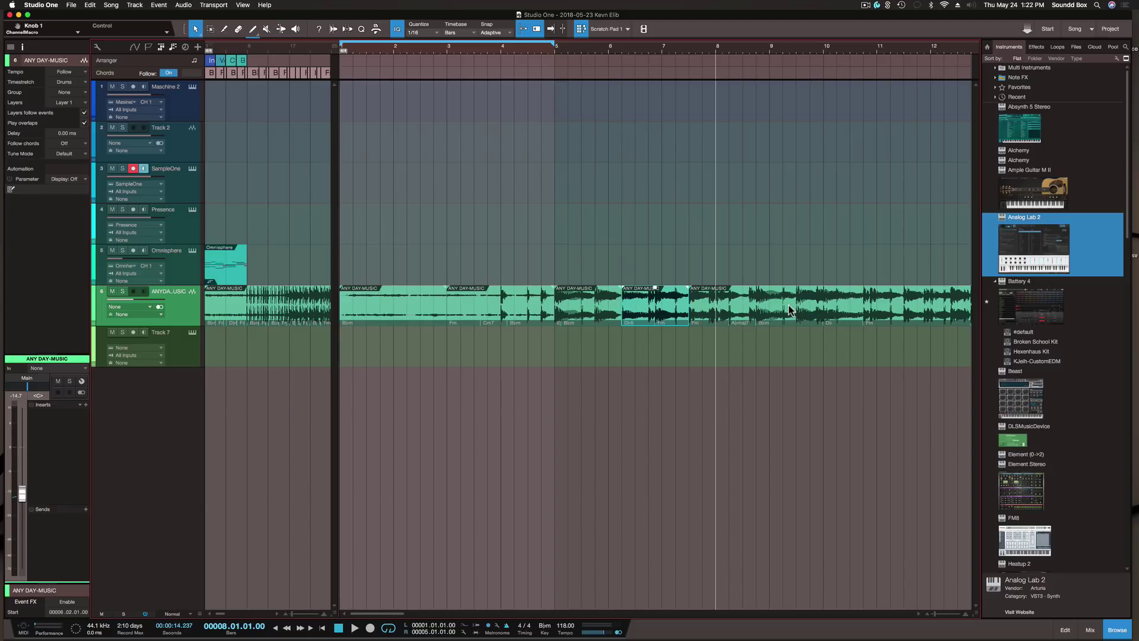
- Split the track 6 audio near bar 9½ and select the section around bars 3–4
{"action": "key", "text": "3"}
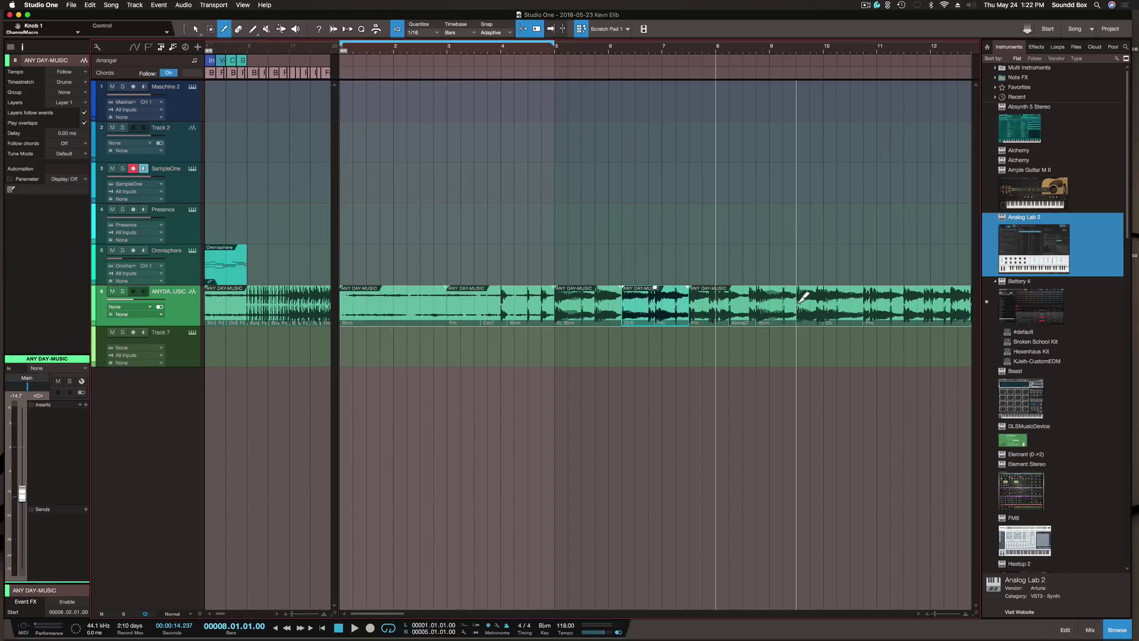
{"action": "left_click", "coordinate": [798, 301]}
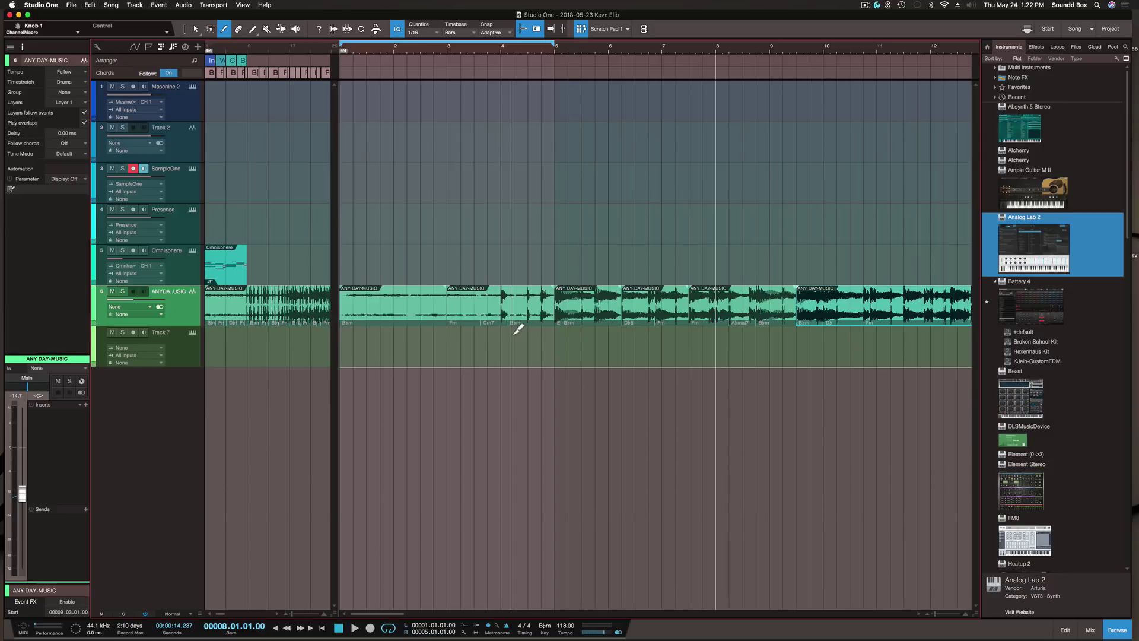
{"action": "key", "text": "1"}
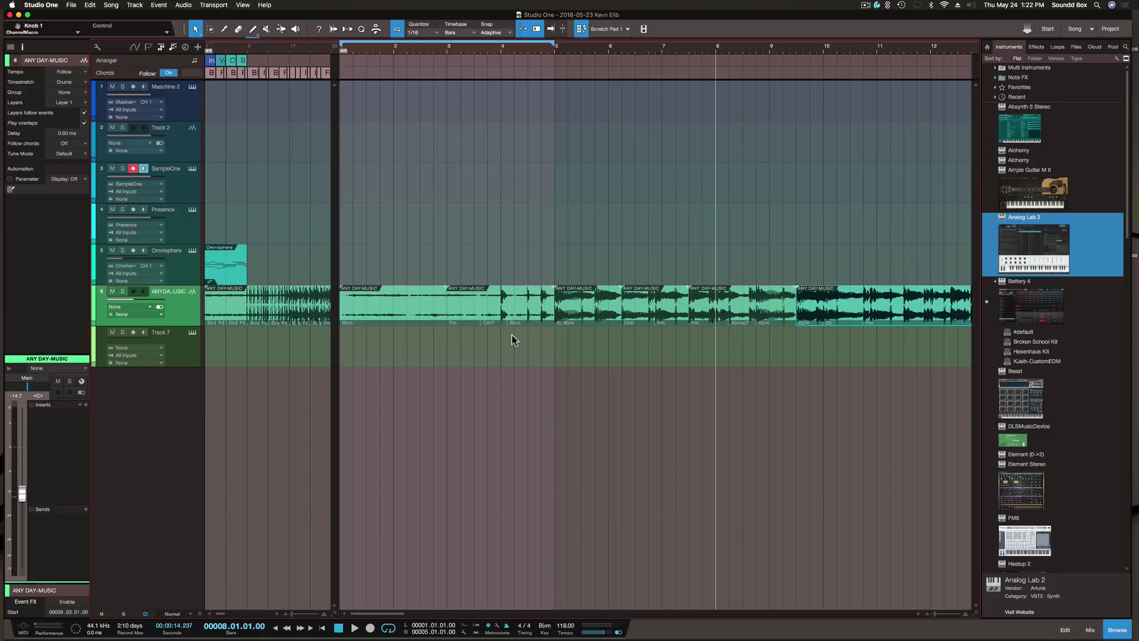
{"action": "left_click", "coordinate": [527, 314]}
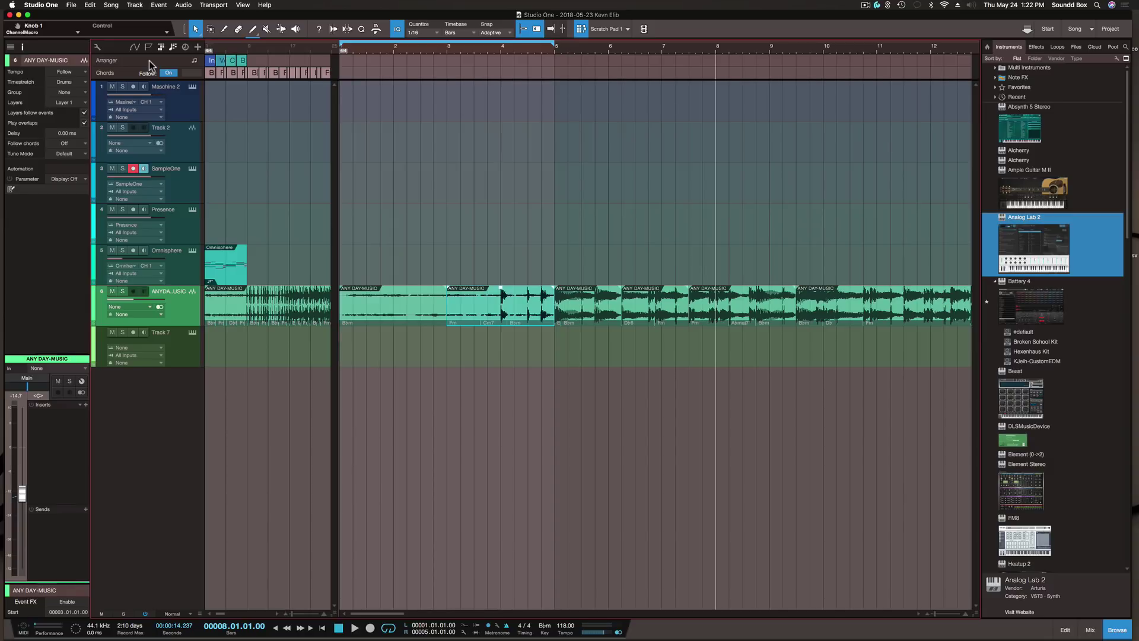
- Drag ANY DAY-MUSIC sections: the opener to bar 3, one to about bar 7½, another to near bar 4
{"action": "left_click", "coordinate": [429, 297]}
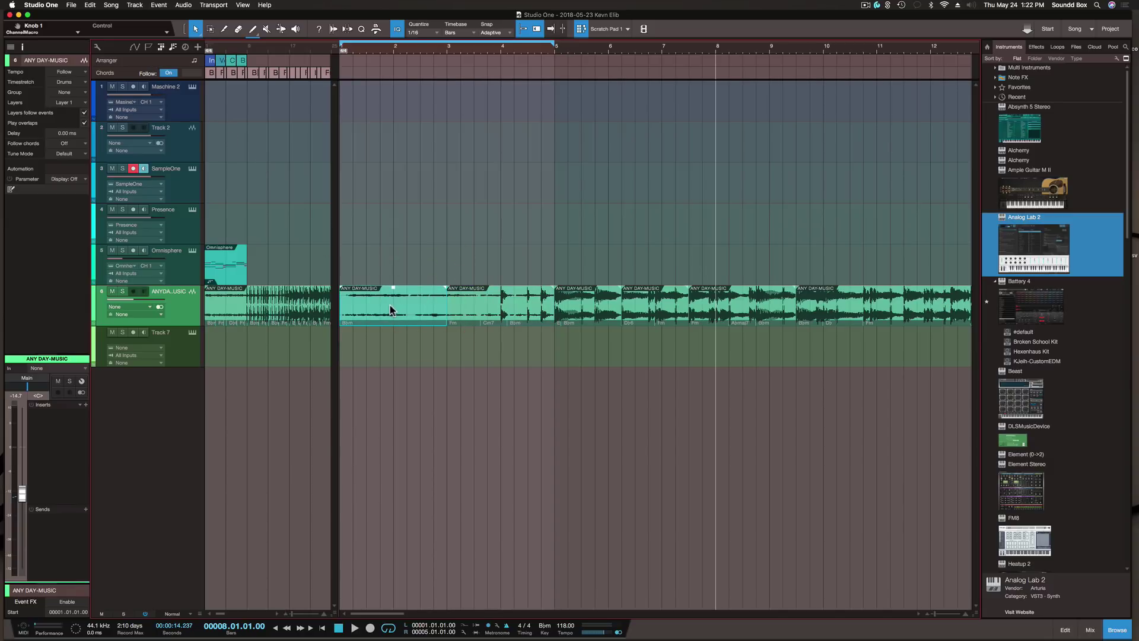
{"action": "left_click_drag", "start_coordinate": [397, 309], "coordinate": [506, 309]}
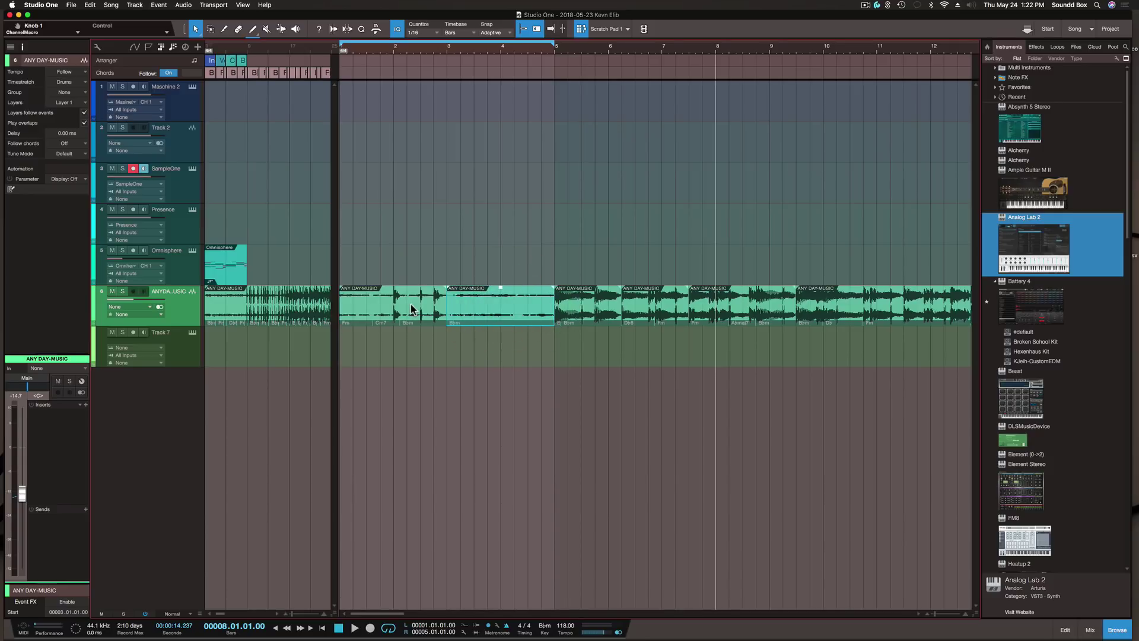
{"action": "left_click", "coordinate": [752, 303]}
{"action": "left_click_drag", "start_coordinate": [753, 306], "coordinate": [509, 314]}
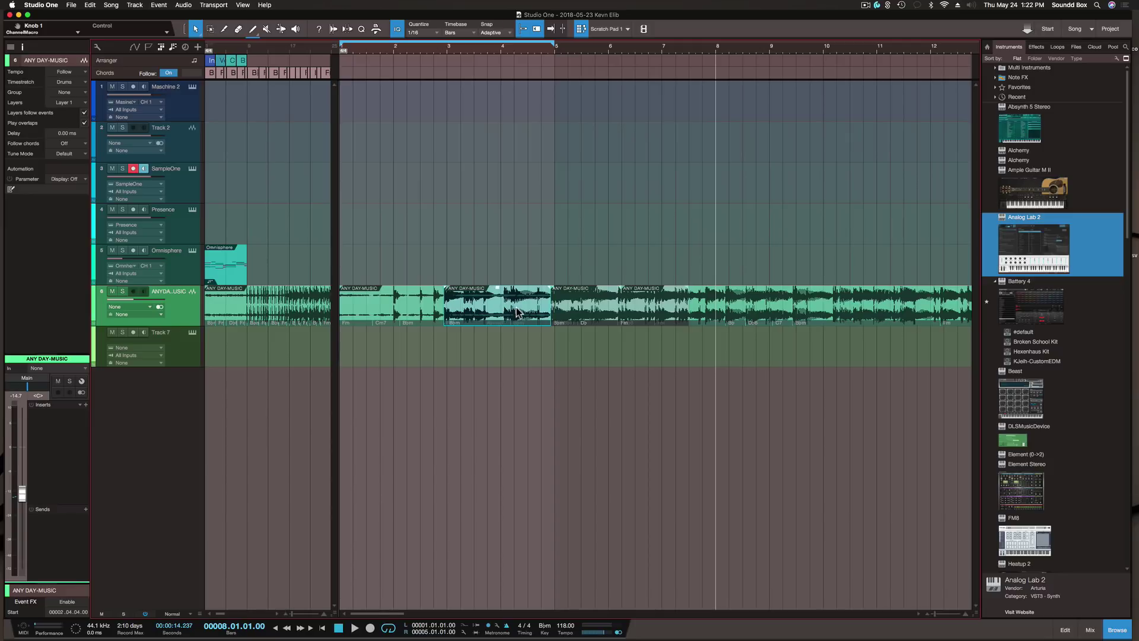
{"action": "mouse_move", "coordinate": [516, 310]}
{"action": "left_mouse_down"}
{"action": "mouse_move", "coordinate": [757, 320]}
{"action": "mouse_move", "coordinate": [712, 306]}
{"action": "mouse_move", "coordinate": [633, 310]}
{"action": "mouse_move", "coordinate": [749, 325]}
{"action": "mouse_move", "coordinate": [555, 355]}
{"action": "mouse_move", "coordinate": [503, 302]}
{"action": "left_mouse_up"}
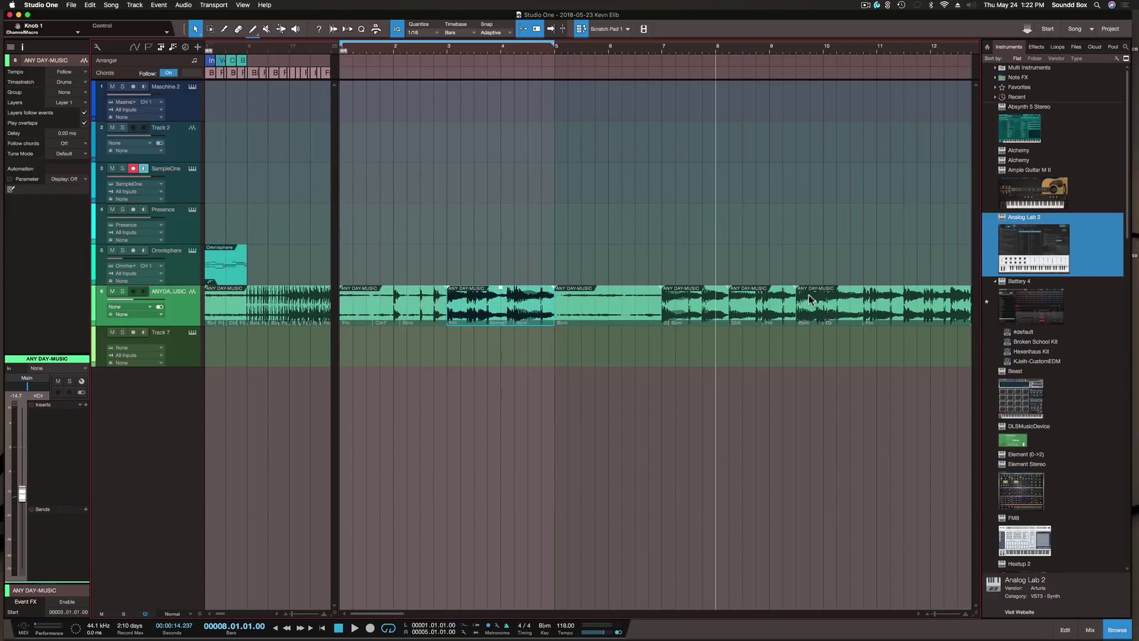
{"action": "left_click", "coordinate": [872, 305]}
{"action": "left_click", "coordinate": [754, 308]}
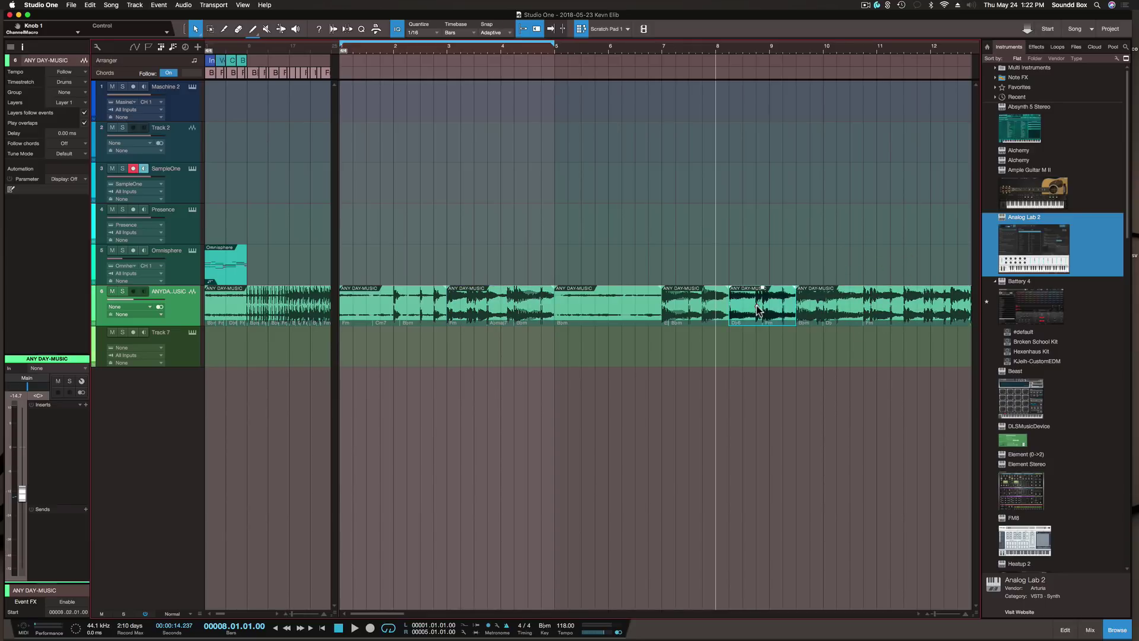
{"action": "left_click_drag", "start_coordinate": [755, 309], "coordinate": [580, 288]}
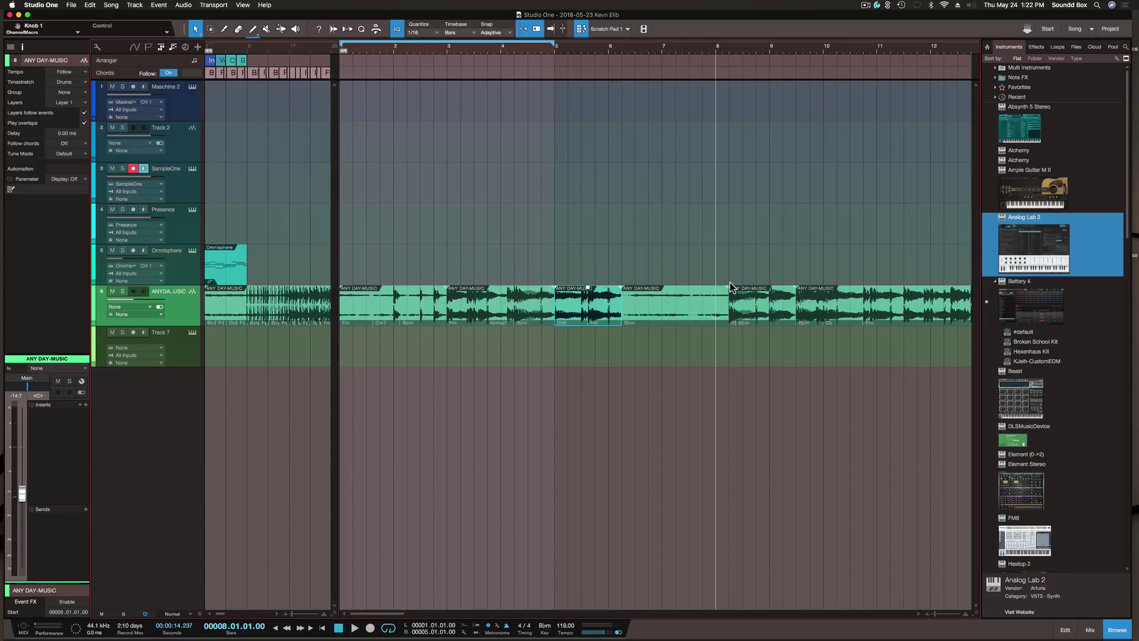
- Zoom the arrangement out with W to show the whole song and make tracks taller with Shift+E
{"action": "scroll", "coordinate": [730, 282], "scroll_direction": "down", "scroll_amount": 3}
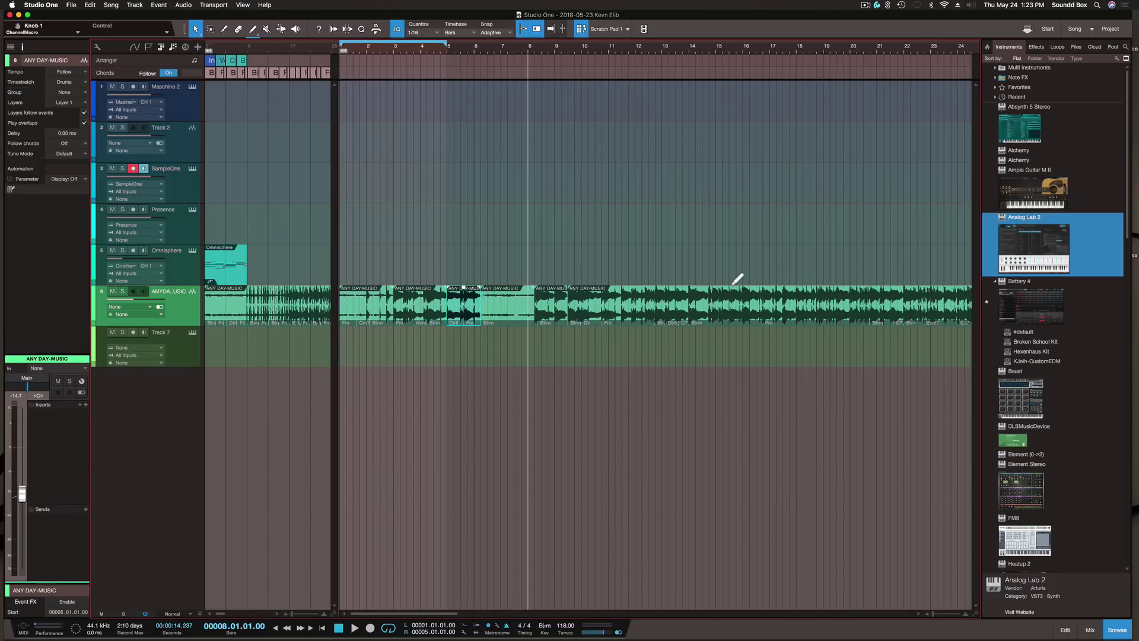
{"action": "scroll", "coordinate": [737, 279], "scroll_direction": "down", "scroll_amount": 3}
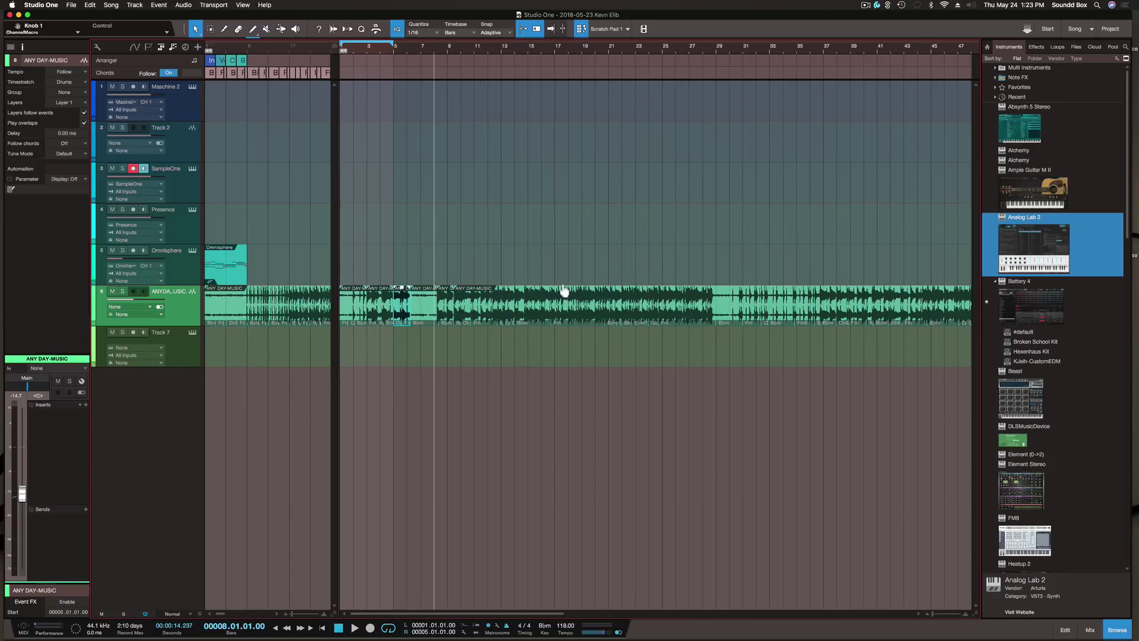
{"action": "scroll", "coordinate": [618, 280], "scroll_direction": "down", "scroll_amount": 2}
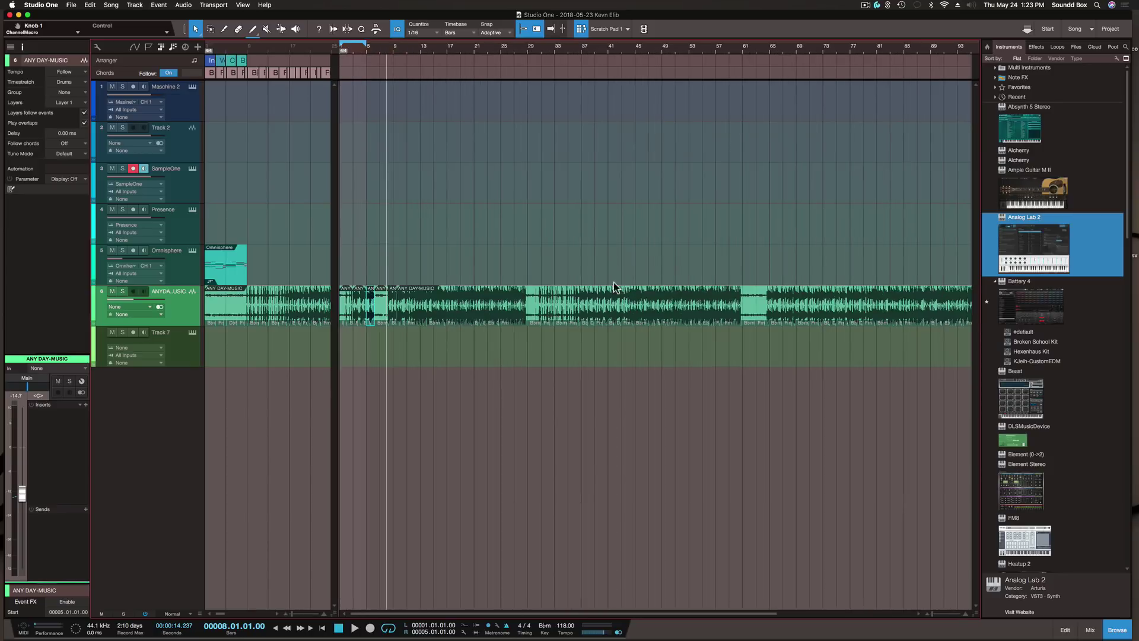
{"action": "scroll", "coordinate": [618, 280], "scroll_direction": "down", "scroll_amount": 2}
{"action": "scroll", "coordinate": [617, 282], "scroll_direction": "up", "scroll_amount": 6}
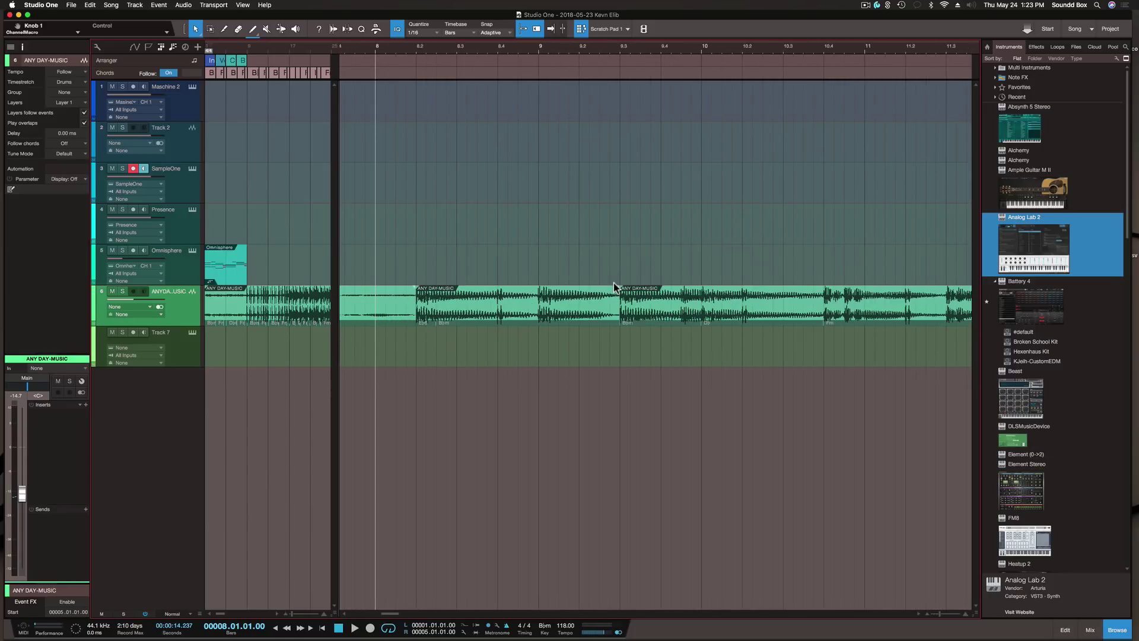
{"action": "scroll", "coordinate": [617, 291], "scroll_direction": "left", "scroll_amount": 10}
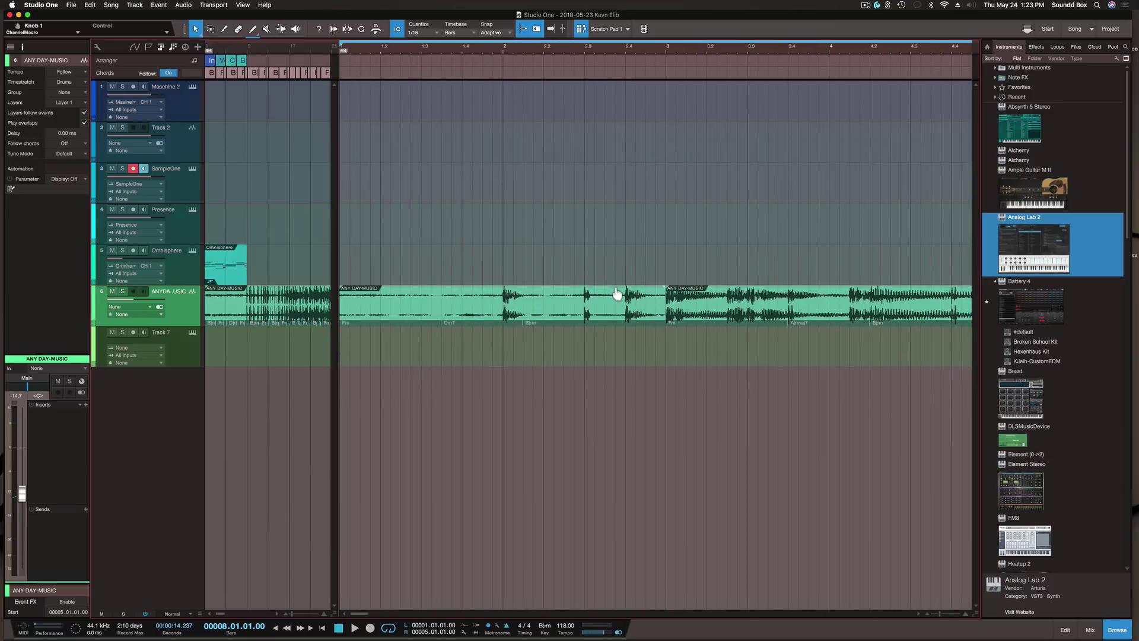
{"action": "scroll", "coordinate": [617, 292], "scroll_direction": "right", "scroll_amount": 3}
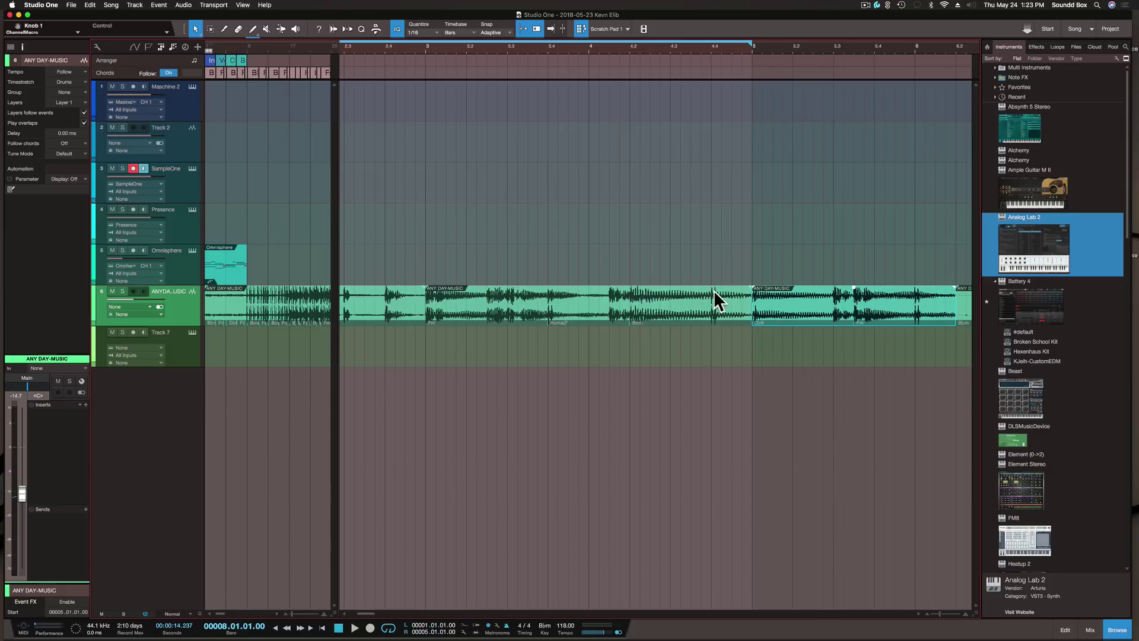
{"action": "key", "text": "w"}
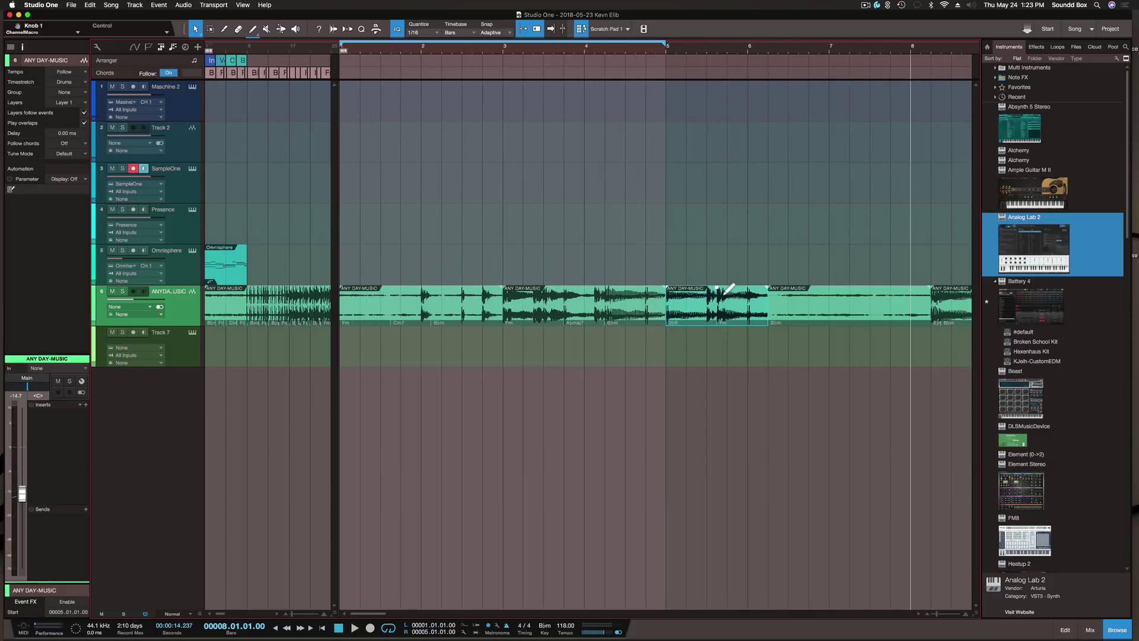
{"action": "key", "text": "w"}
{"action": "key", "text": "shift+e"}
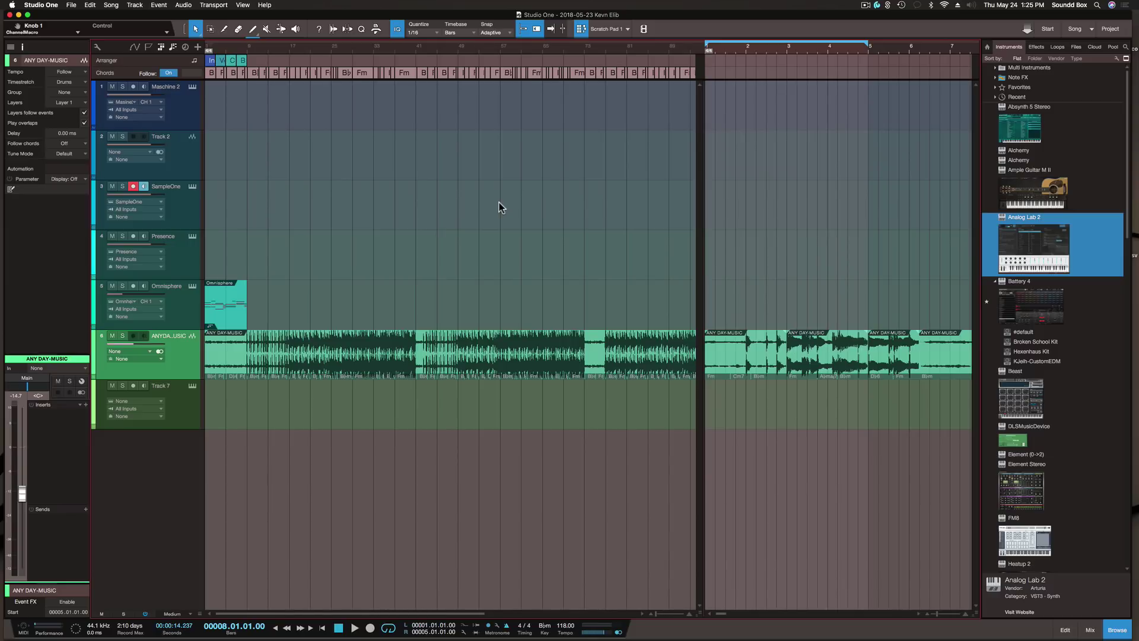
- Raise Background Luminance to 83% in Preferences Appearance, confirm, and bring up the mixer console
{"action": "key", "text": "super+comma"}
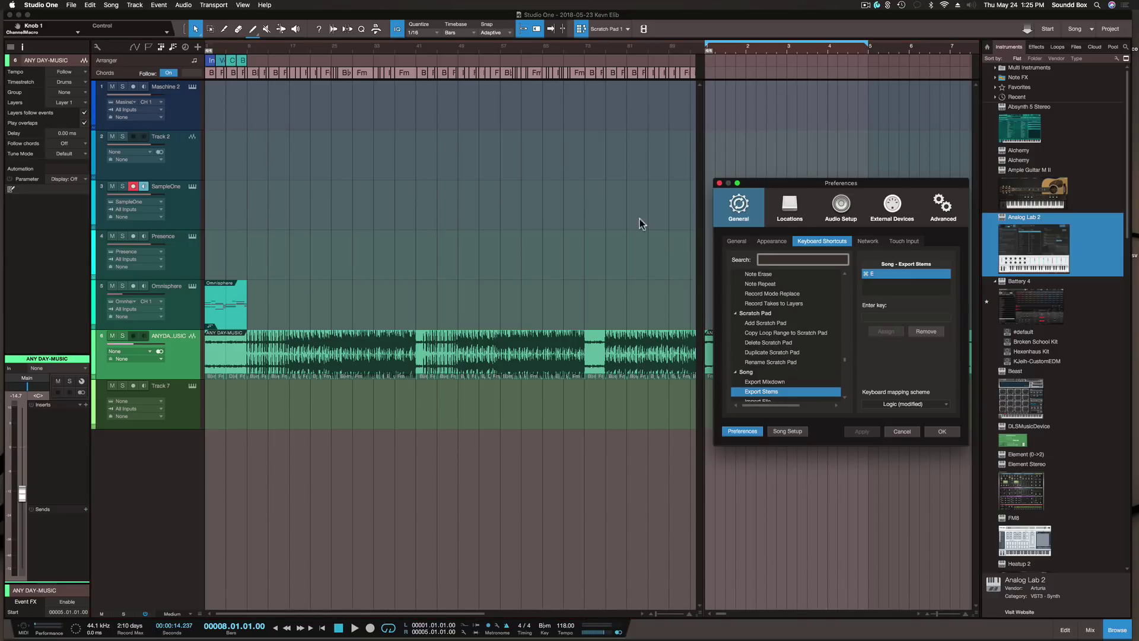
{"action": "left_click_drag", "start_coordinate": [794, 183], "coordinate": [539, 189]}
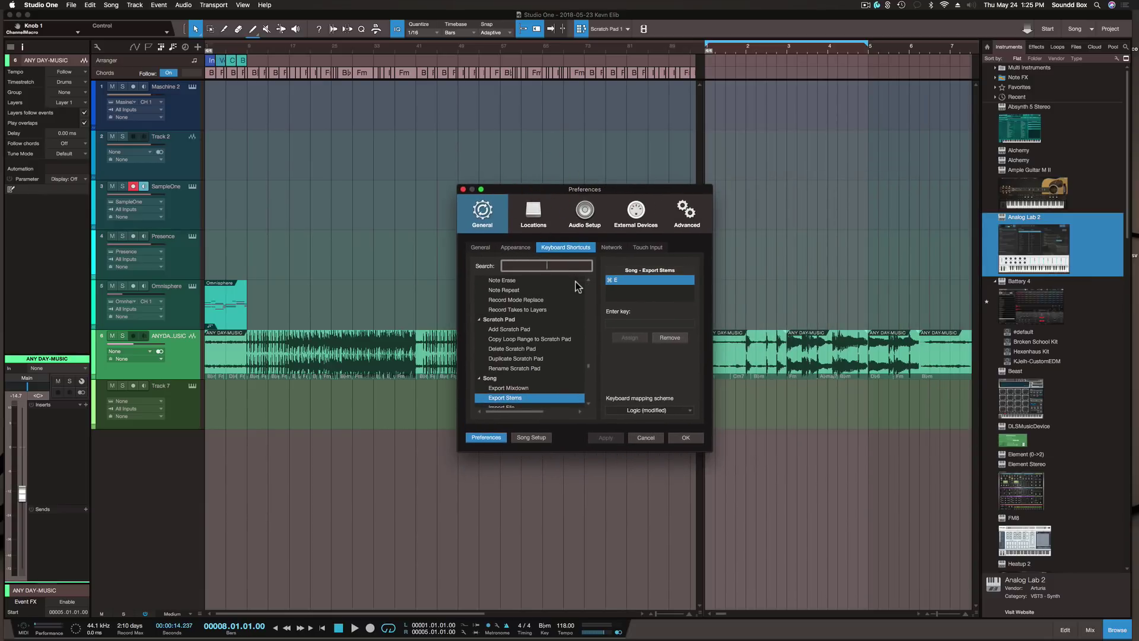
{"action": "left_click", "coordinate": [526, 248]}
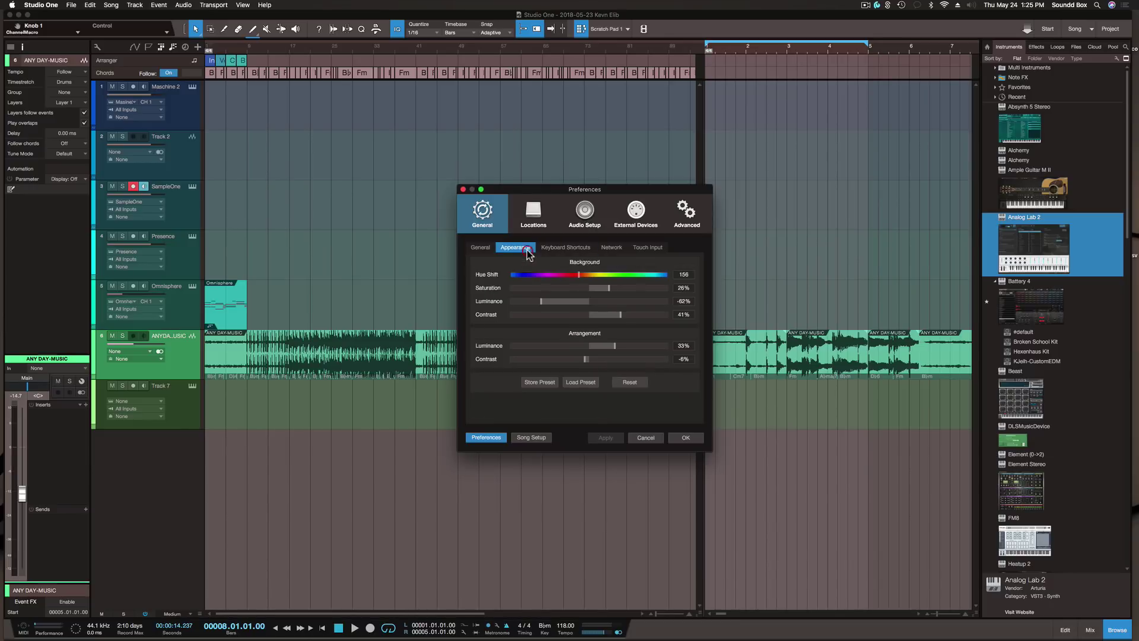
{"action": "left_click_drag", "start_coordinate": [543, 300], "coordinate": [654, 306]}
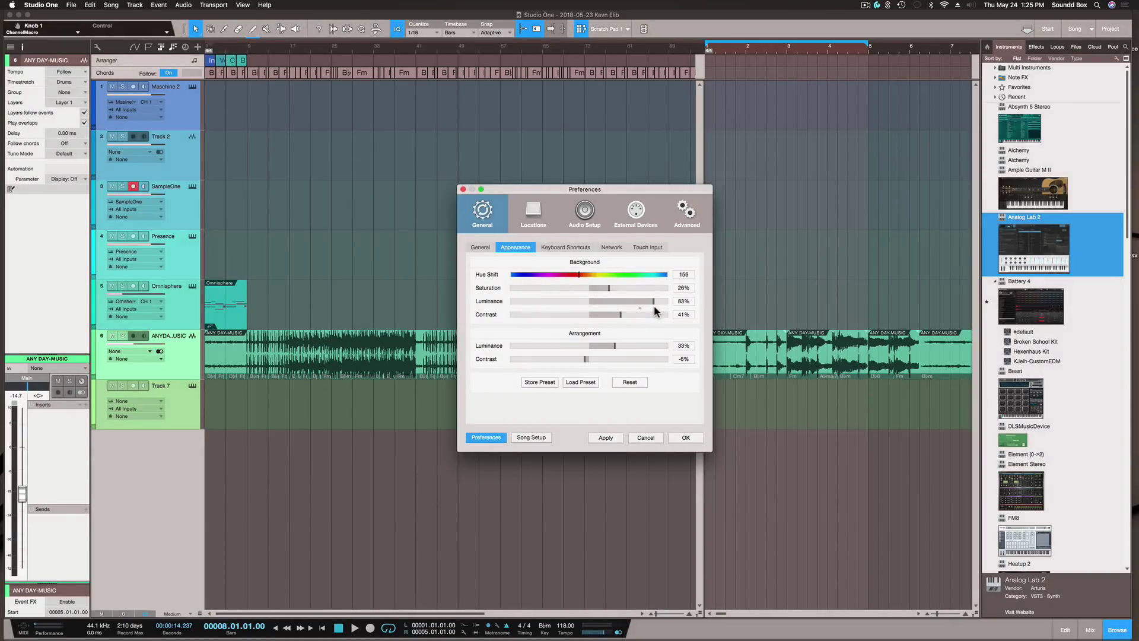
{"action": "left_click", "coordinate": [595, 122]}
{"action": "left_click", "coordinate": [681, 438]}
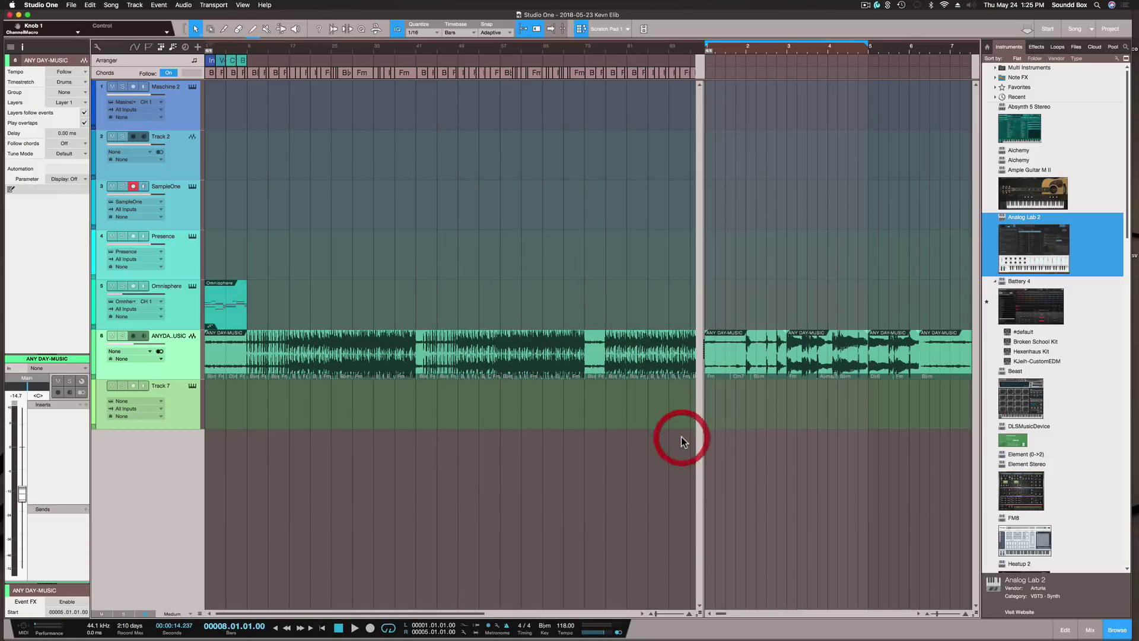
{"action": "key", "text": "F3"}
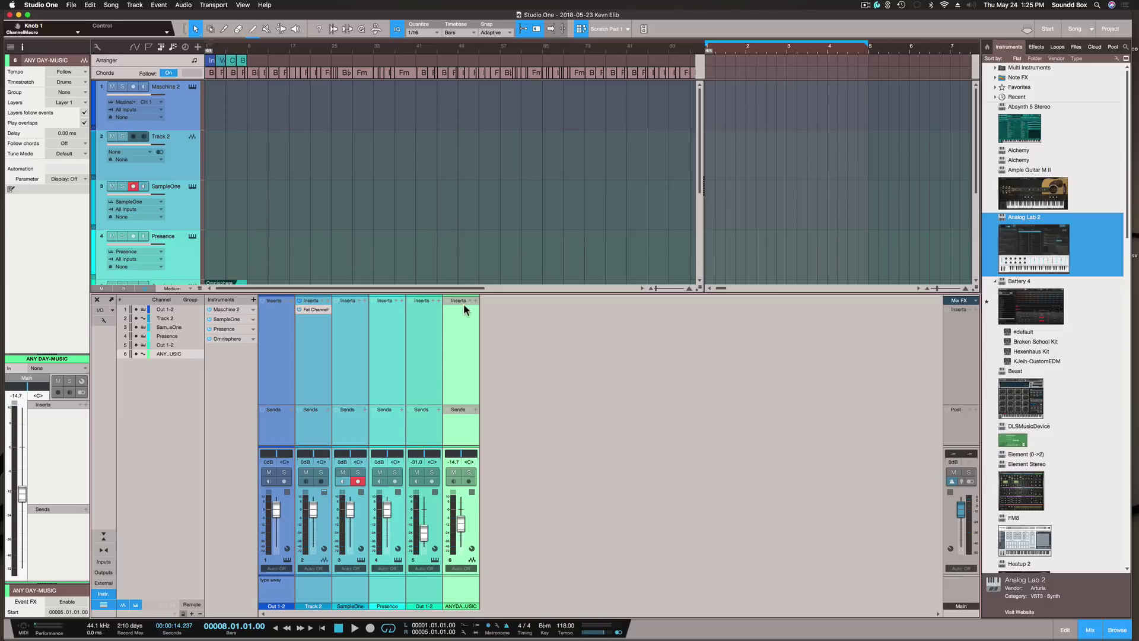
- Drag the splitter between the arrangement and the mixer console to rebalance their heights
{"action": "left_click_drag", "start_coordinate": [472, 289], "coordinate": [475, 311]}
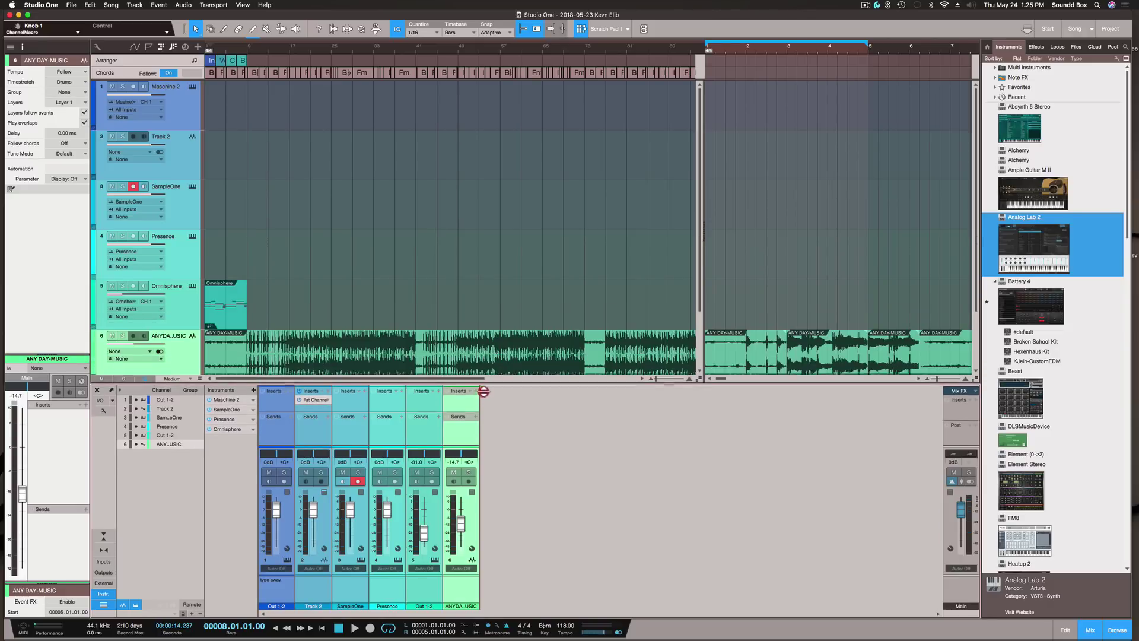
{"action": "mouse_move", "coordinate": [484, 395]}
{"action": "left_mouse_down"}
{"action": "mouse_move", "coordinate": [485, 438]}
{"action": "mouse_move", "coordinate": [484, 374]}
{"action": "left_mouse_up"}
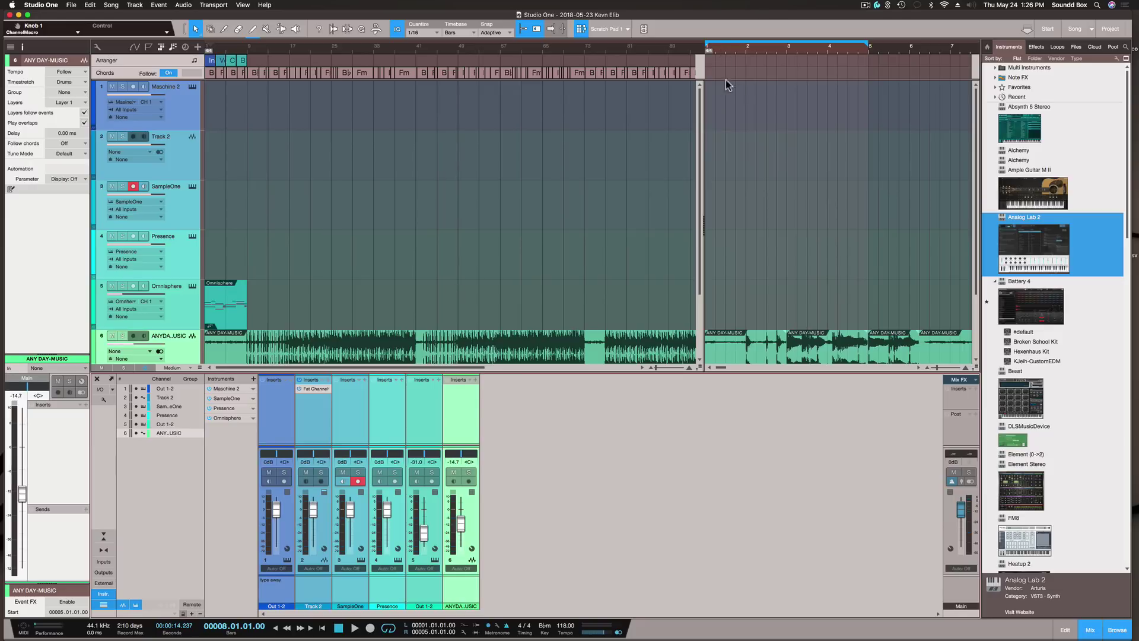
- In Preferences Appearance, set luminance to -15%, saturation to 41% and contrast to -22%
{"action": "key", "text": "super+comma"}
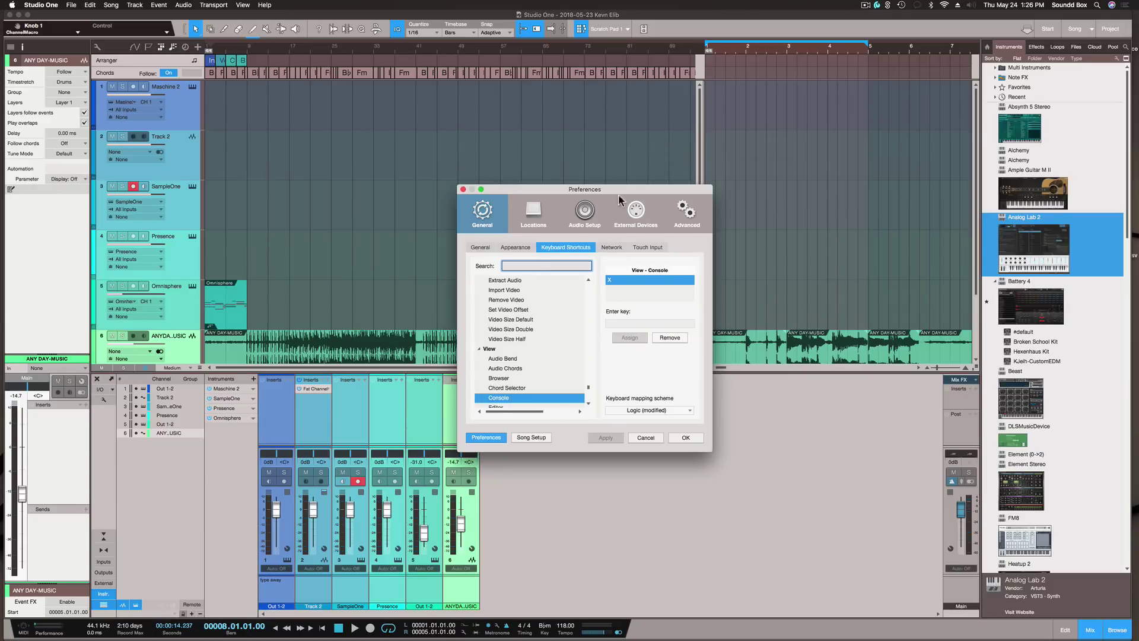
{"action": "left_click", "coordinate": [521, 246]}
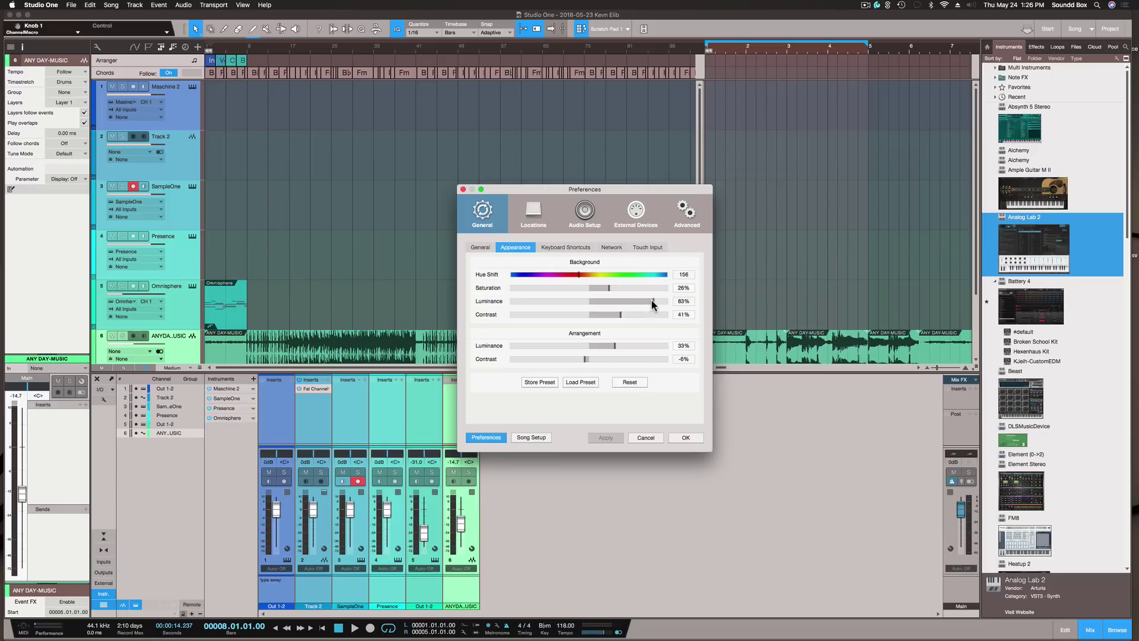
{"action": "mouse_move", "coordinate": [653, 301]}
{"action": "left_mouse_down"}
{"action": "mouse_move", "coordinate": [552, 301]}
{"action": "mouse_move", "coordinate": [639, 316]}
{"action": "mouse_move", "coordinate": [539, 315]}
{"action": "mouse_move", "coordinate": [571, 315]}
{"action": "mouse_move", "coordinate": [565, 295]}
{"action": "mouse_move", "coordinate": [577, 299]}
{"action": "mouse_move", "coordinate": [534, 287]}
{"action": "mouse_move", "coordinate": [638, 295]}
{"action": "left_mouse_up"}
{"action": "left_click", "coordinate": [621, 291]}
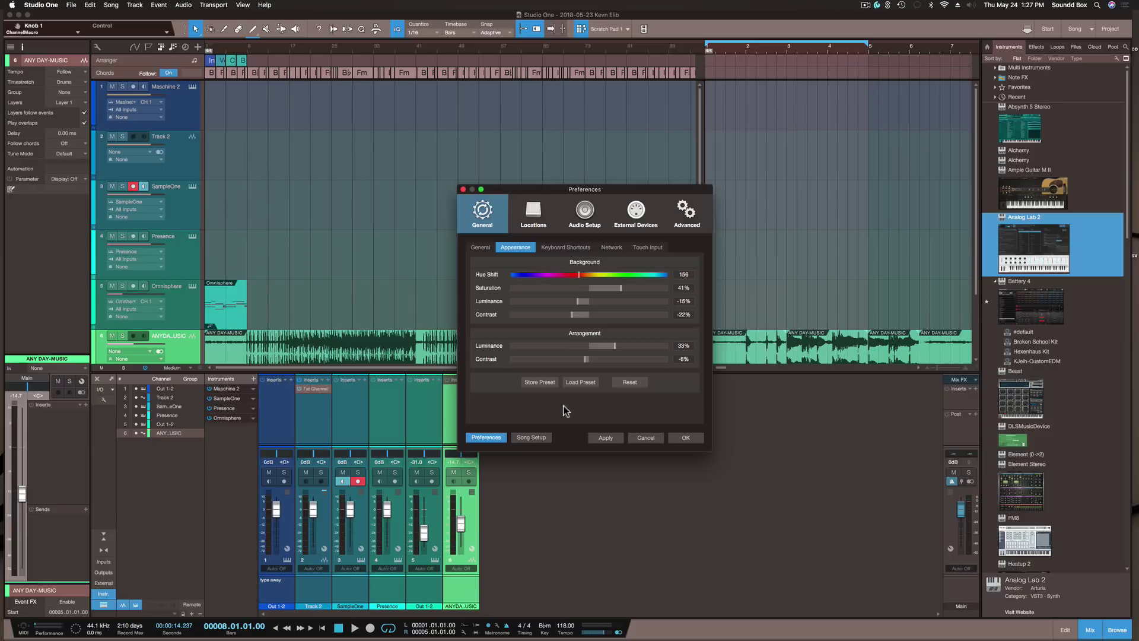
- Apply the dark colour scheme, close Preferences, and select channel 6 in the mixer
{"action": "left_click", "coordinate": [676, 438]}
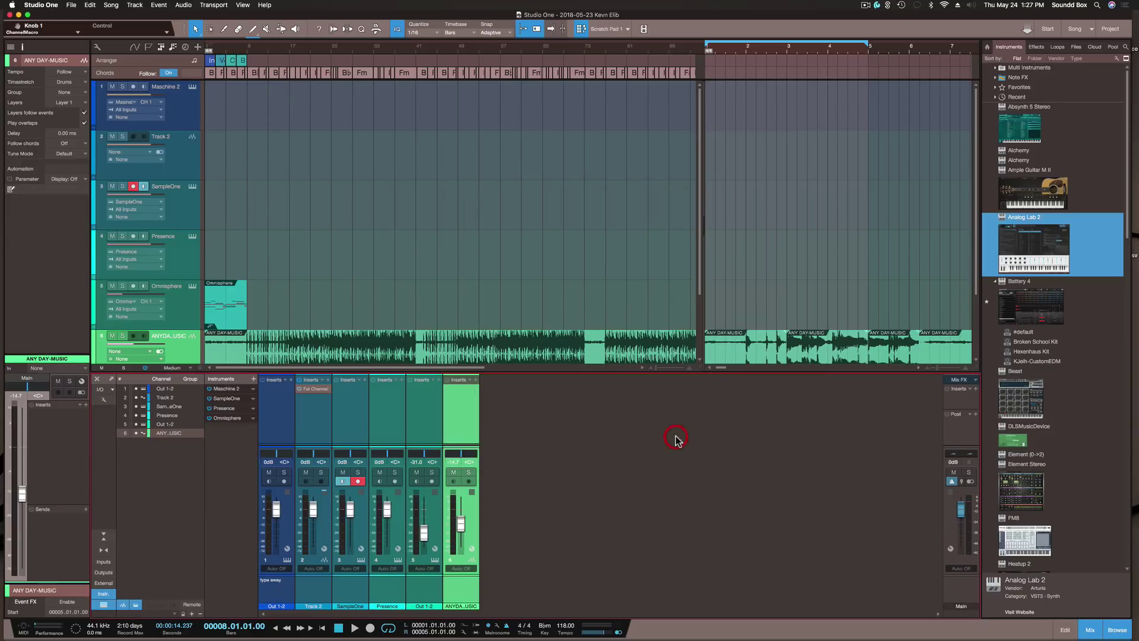
{"action": "left_click", "coordinate": [445, 409]}
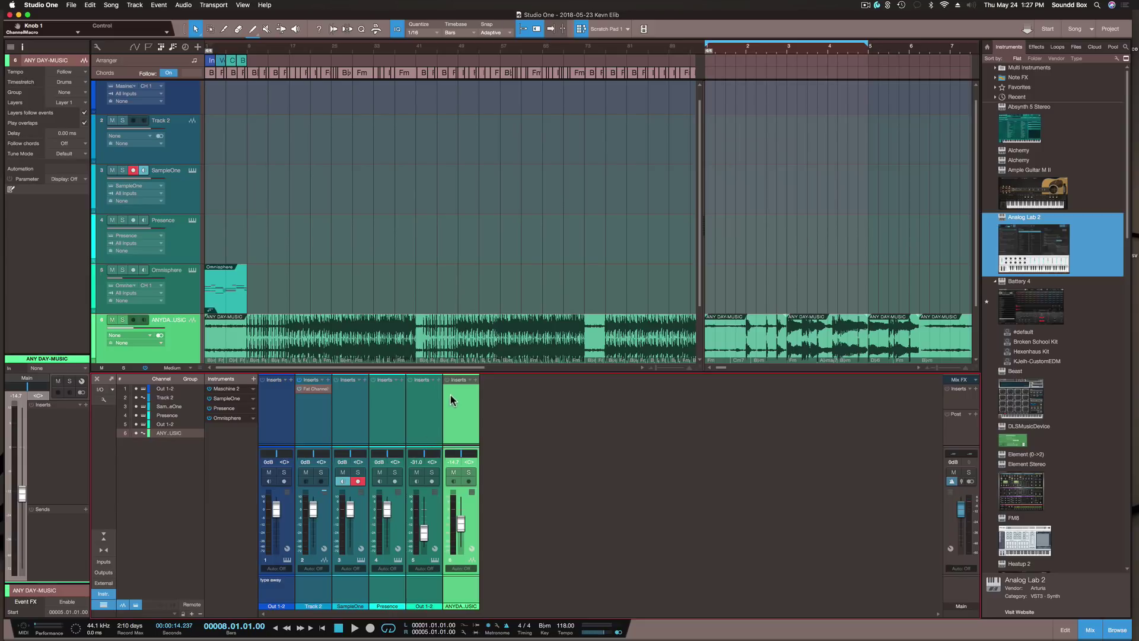
{"action": "left_click", "coordinate": [521, 407]}
{"action": "left_click", "coordinate": [532, 434]}
- Select channel 6, Omnisphere and Presence channels, then expose each channel's input and Main output routing row
{"action": "left_click", "coordinate": [464, 492]}
{"action": "left_click", "coordinate": [439, 503]}
{"action": "left_click", "coordinate": [389, 501]}
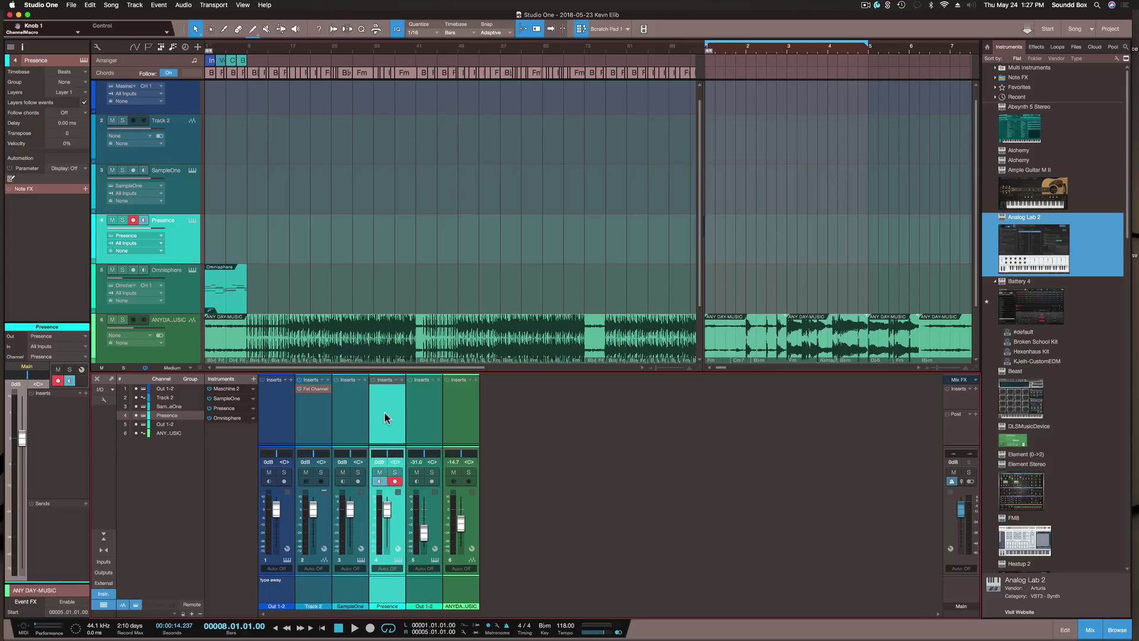
{"action": "left_click", "coordinate": [385, 414]}
{"action": "left_click_drag", "start_coordinate": [377, 447], "coordinate": [384, 408]}
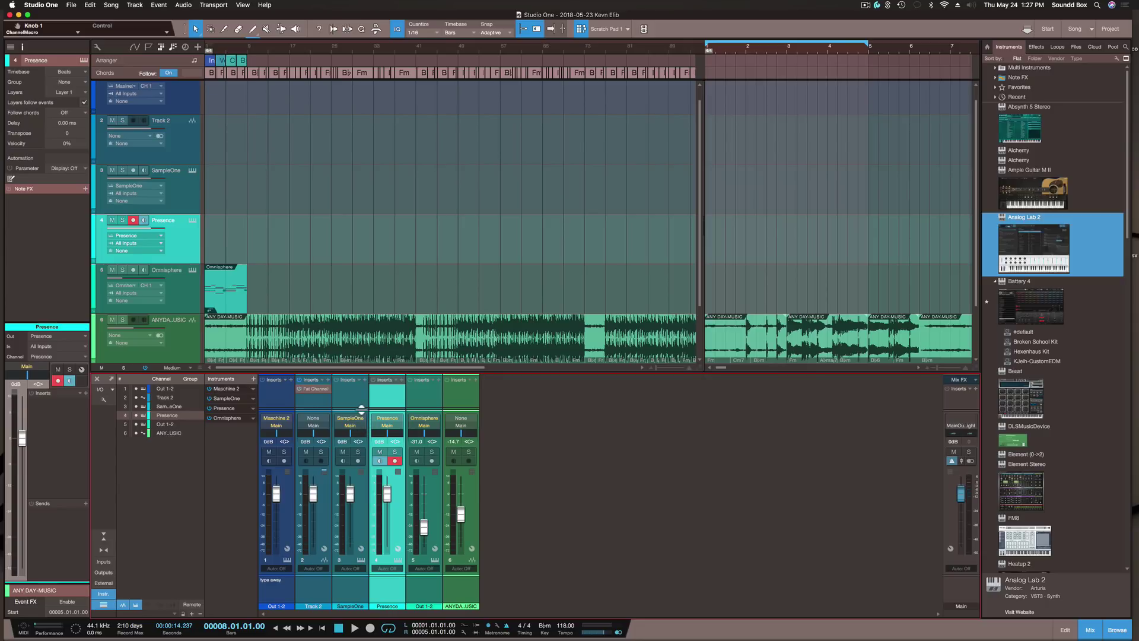
- Collapse the mixer's I/O routing row and briefly show, then hide, the Sends area
{"action": "left_click_drag", "start_coordinate": [361, 409], "coordinate": [363, 527]}
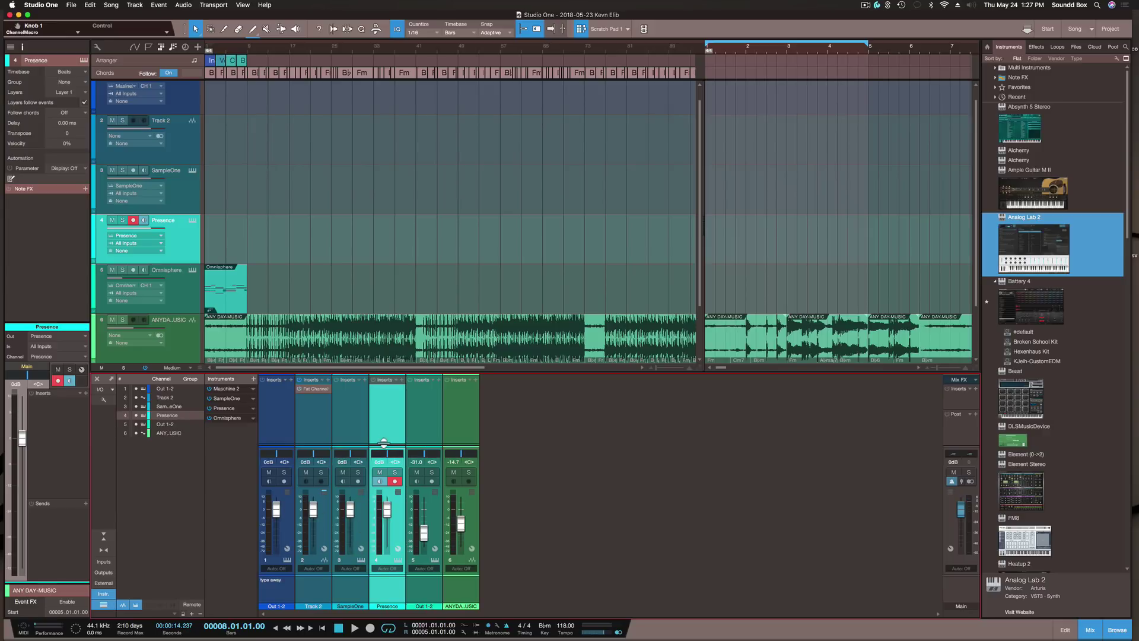
{"action": "left_click_drag", "start_coordinate": [481, 371], "coordinate": [464, 262]}
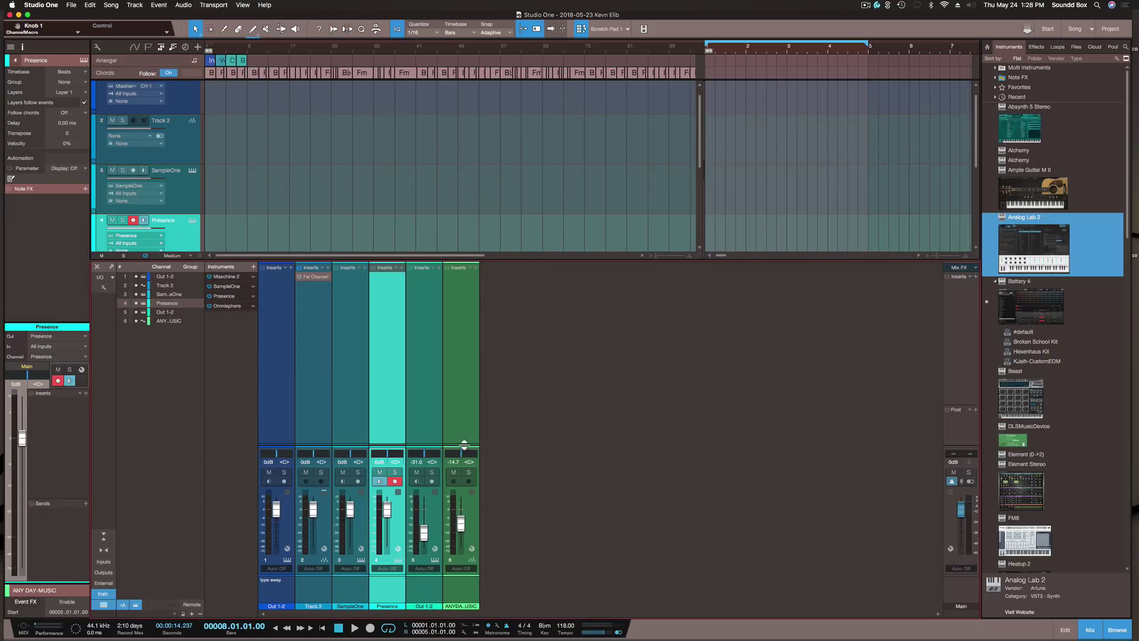
{"action": "left_click_drag", "start_coordinate": [464, 443], "coordinate": [423, 445]}
{"action": "left_click_drag", "start_coordinate": [426, 442], "coordinate": [424, 378]}
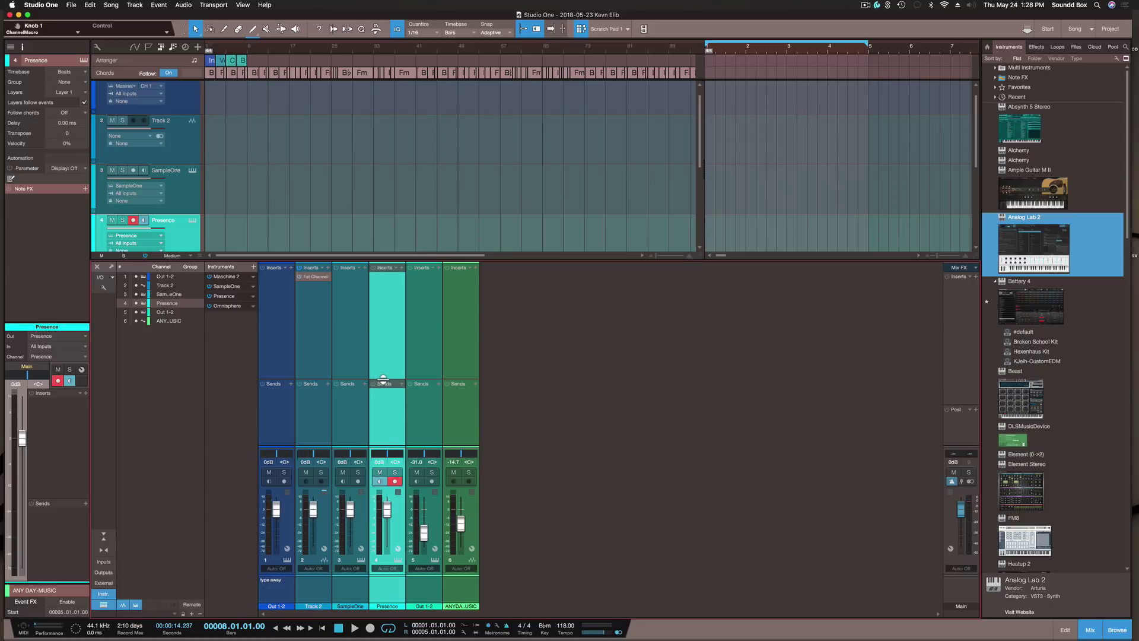
{"action": "left_click_drag", "start_coordinate": [381, 381], "coordinate": [404, 442]}
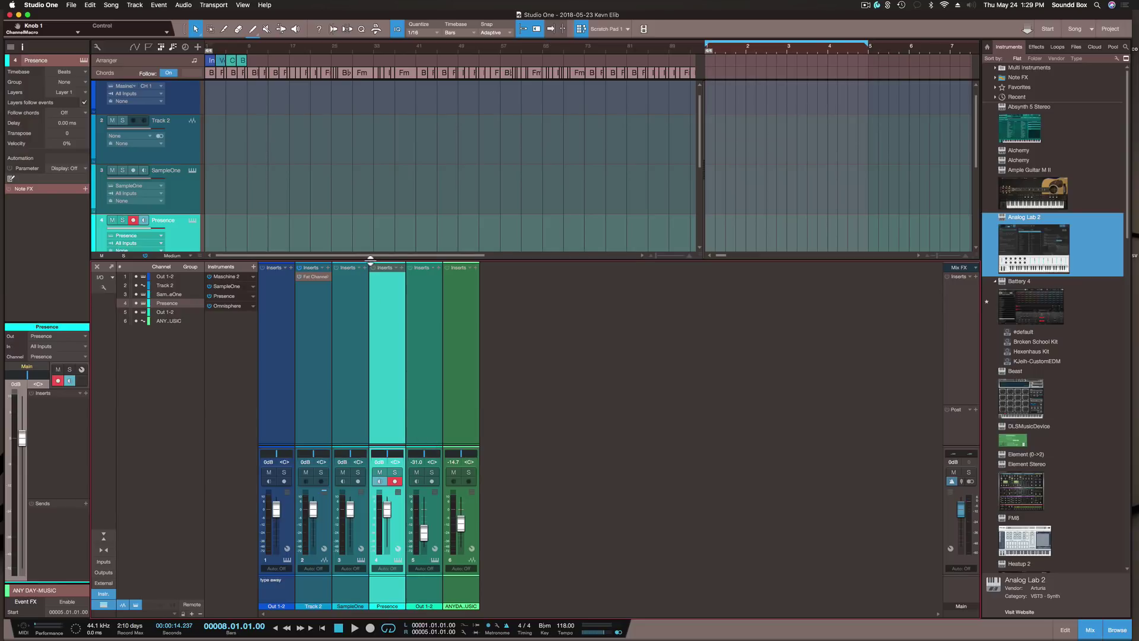
- Raise the arrange/console splitter so insert slots gain height, leaving tracks 1–6 visible
{"action": "left_click_drag", "start_coordinate": [371, 263], "coordinate": [383, 459]}
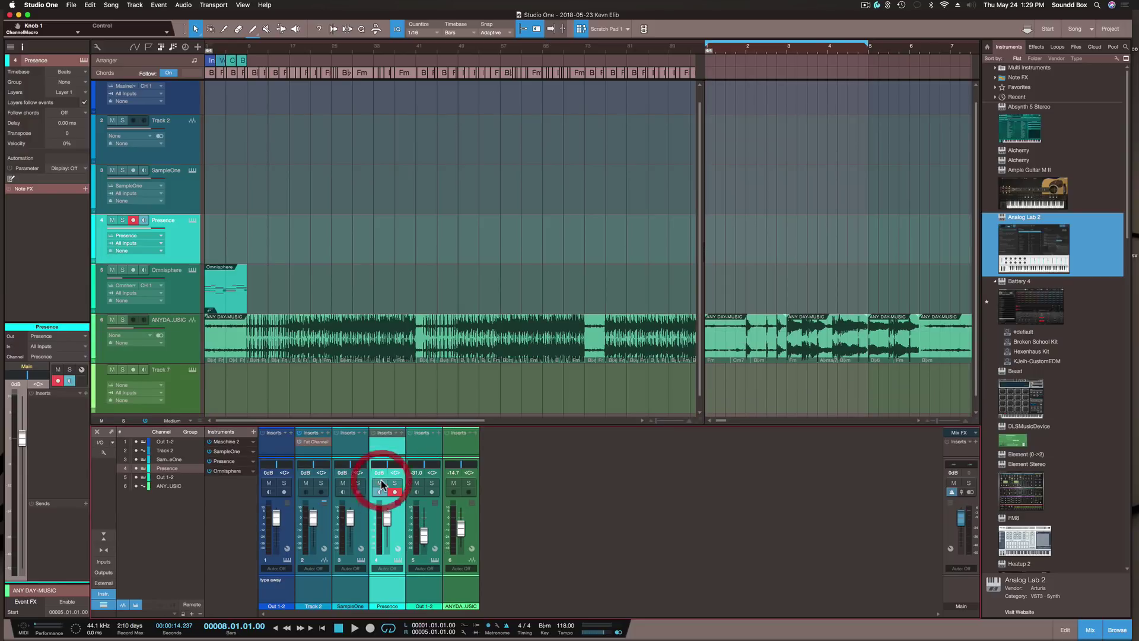
{"action": "left_click", "coordinate": [390, 439]}
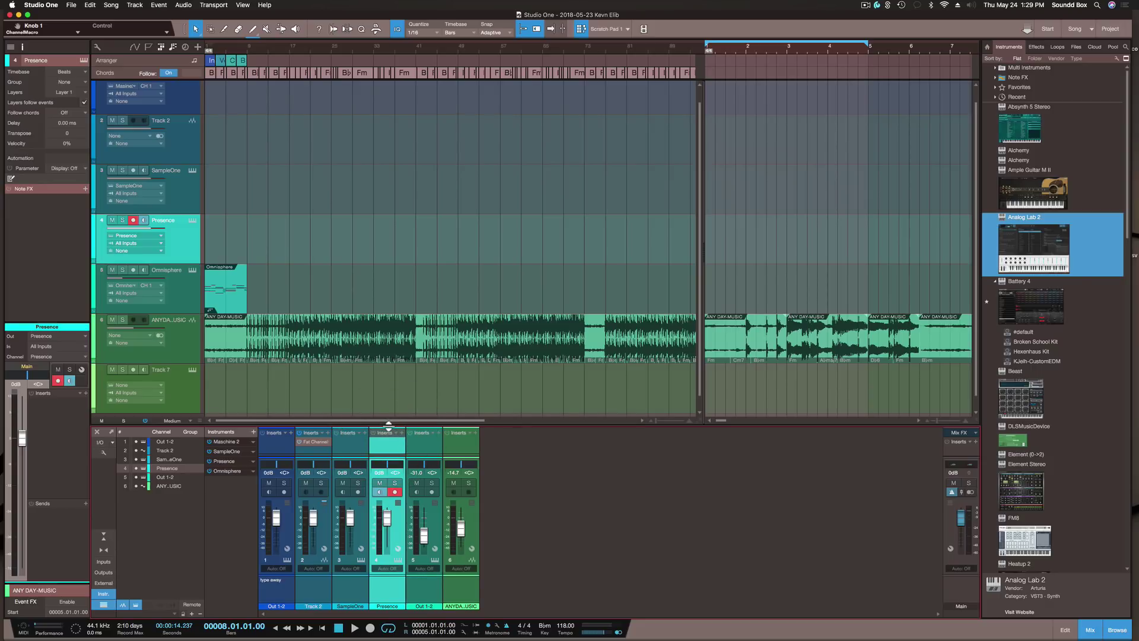
{"action": "left_click_drag", "start_coordinate": [389, 425], "coordinate": [388, 342]}
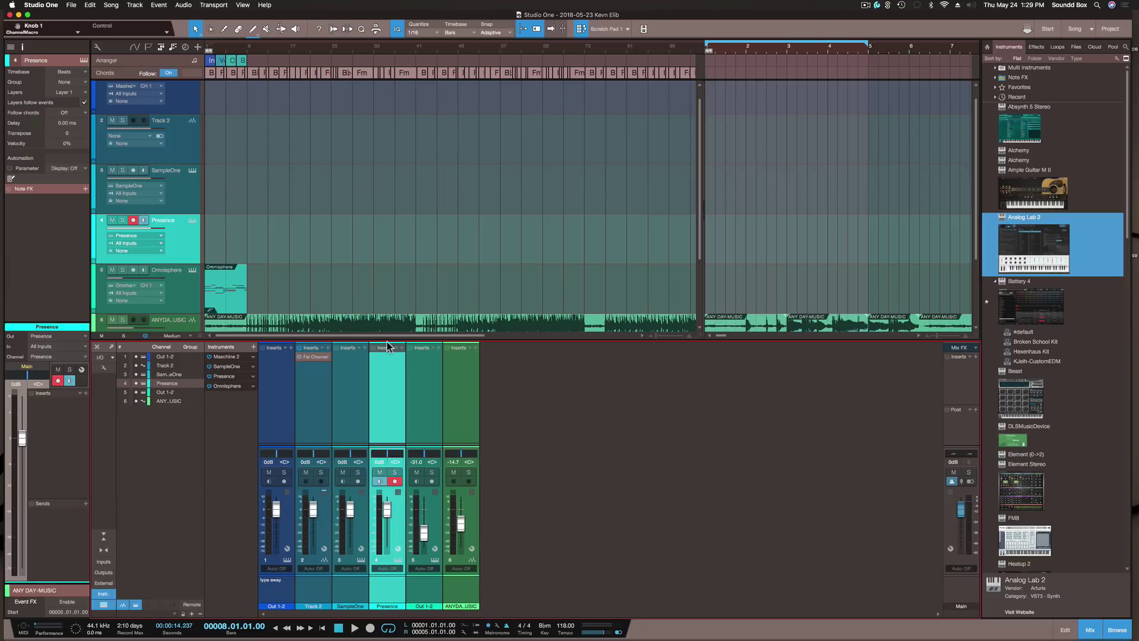
{"action": "left_click_drag", "start_coordinate": [387, 341], "coordinate": [396, 426]}
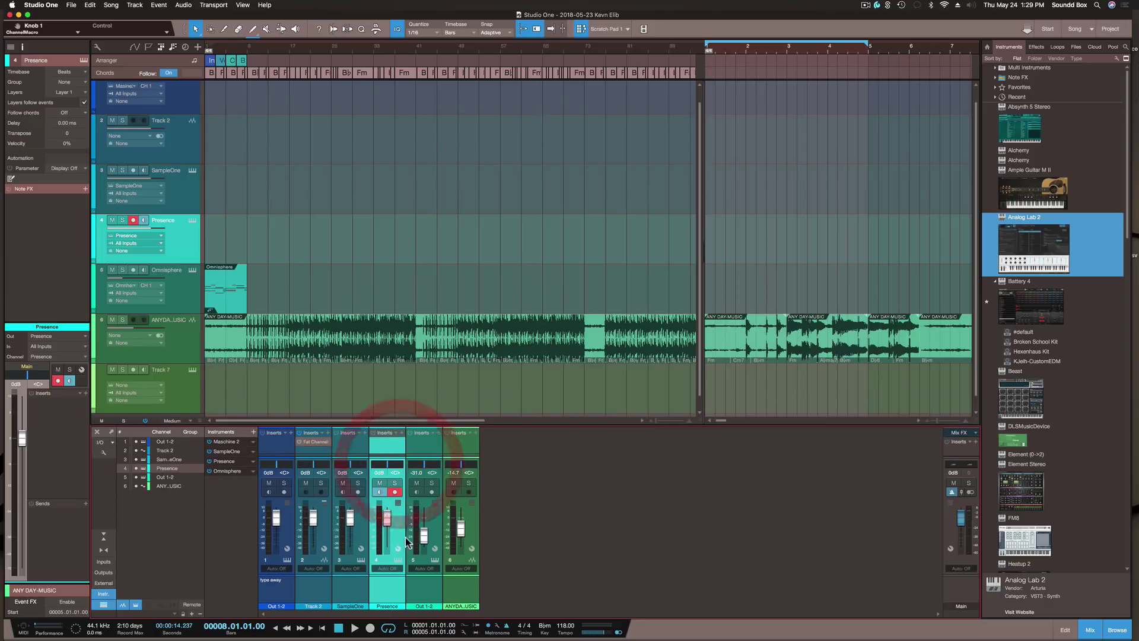
{"action": "left_click", "coordinate": [401, 534]}
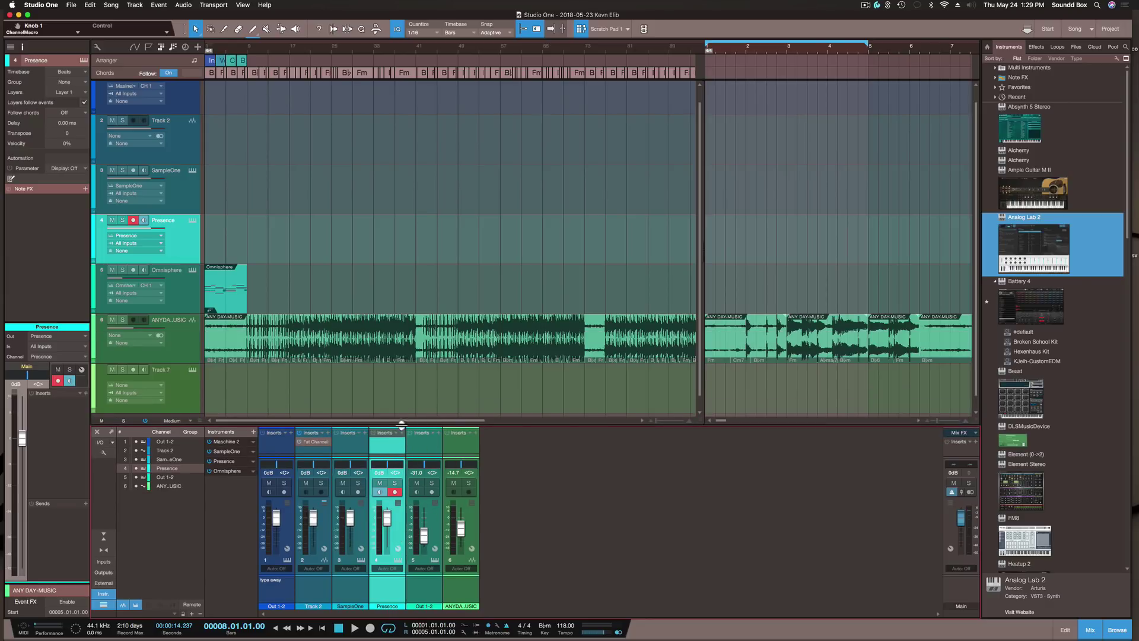
{"action": "left_click_drag", "start_coordinate": [402, 424], "coordinate": [396, 359]}
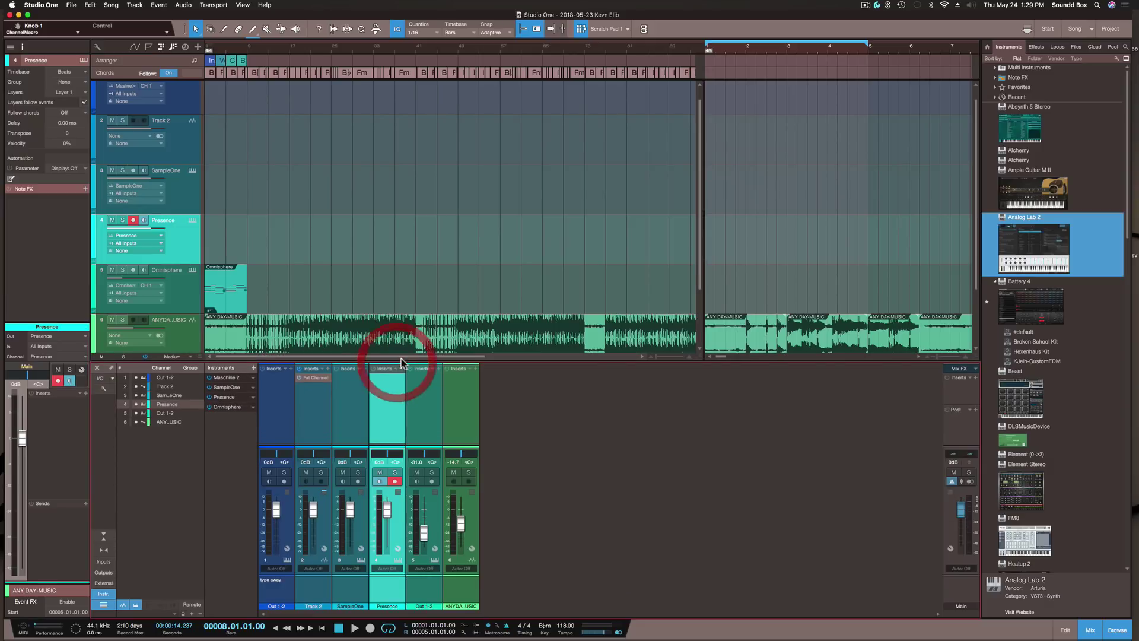
- Open the Effects browser and try dropping Analog Delay onto a mixer channel, then withdraw it
{"action": "left_click", "coordinate": [1037, 46]}
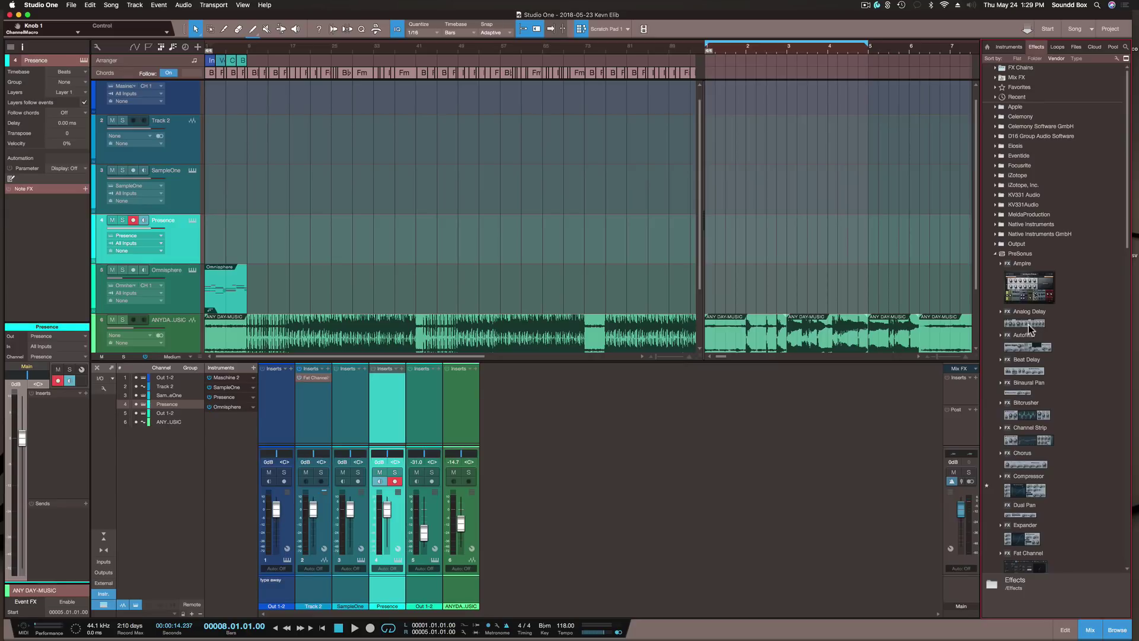
{"action": "left_click_drag", "start_coordinate": [1029, 326], "coordinate": [417, 446]}
{"action": "left_click_drag", "start_coordinate": [418, 442], "coordinate": [418, 440]}
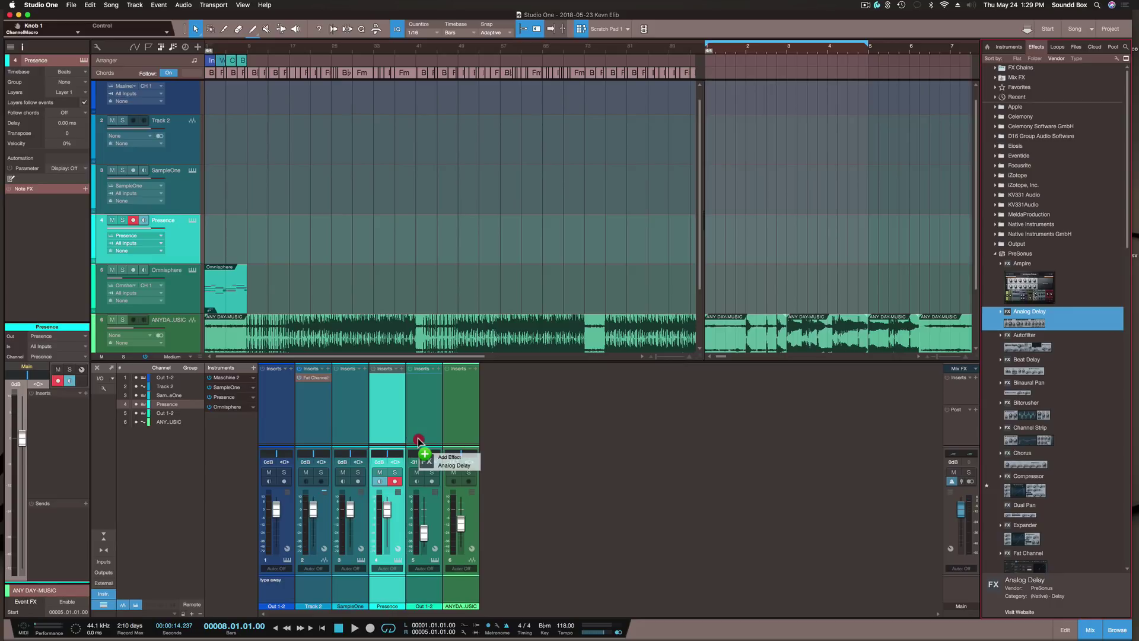
{"action": "mouse_move", "coordinate": [418, 439]}
{"action": "left_mouse_down"}
{"action": "mouse_move", "coordinate": [967, 287]}
{"action": "mouse_move", "coordinate": [1015, 312]}
{"action": "left_mouse_up"}
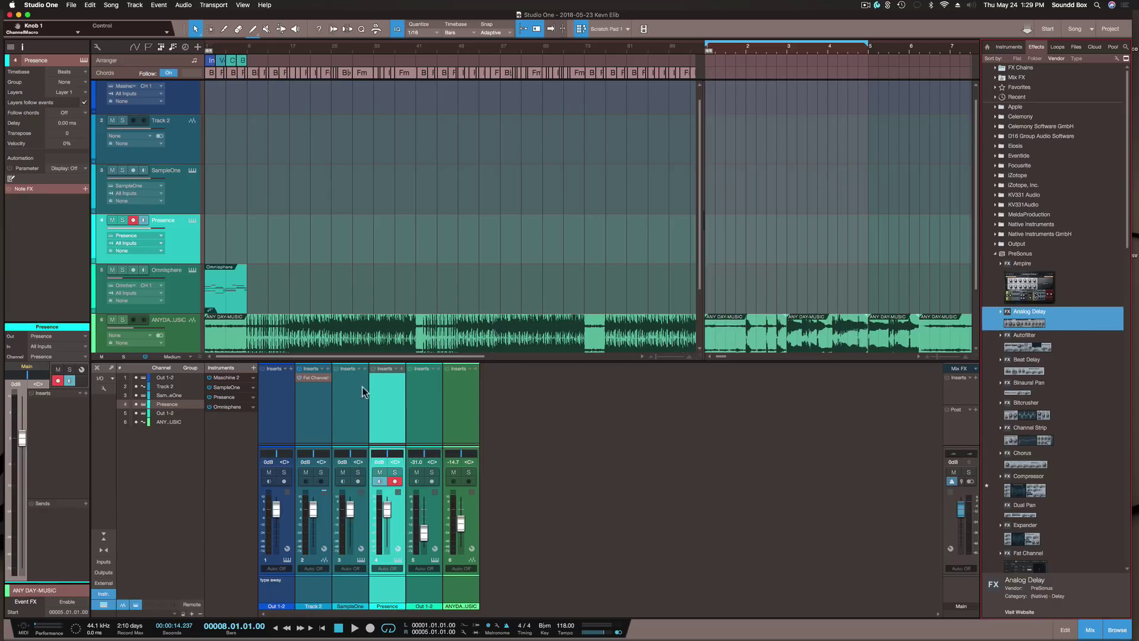
- Reveal the Sends row and drop Analog Delay into the console, creating an FX channel
{"action": "left_click_drag", "start_coordinate": [428, 442], "coordinate": [427, 408]}
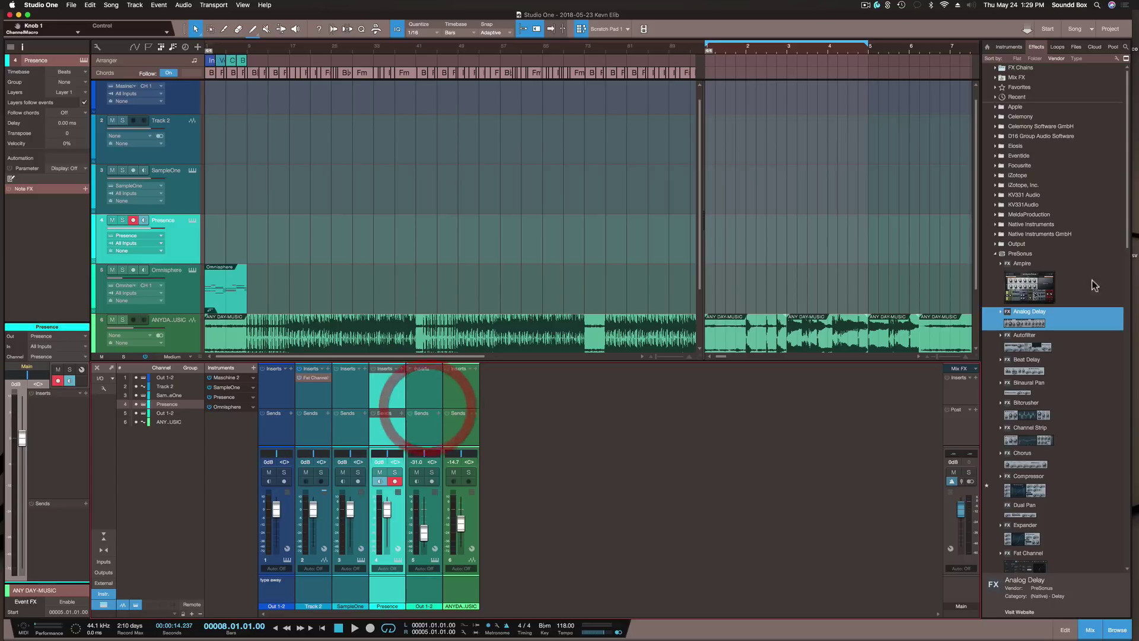
{"action": "left_click_drag", "start_coordinate": [1022, 321], "coordinate": [429, 428]}
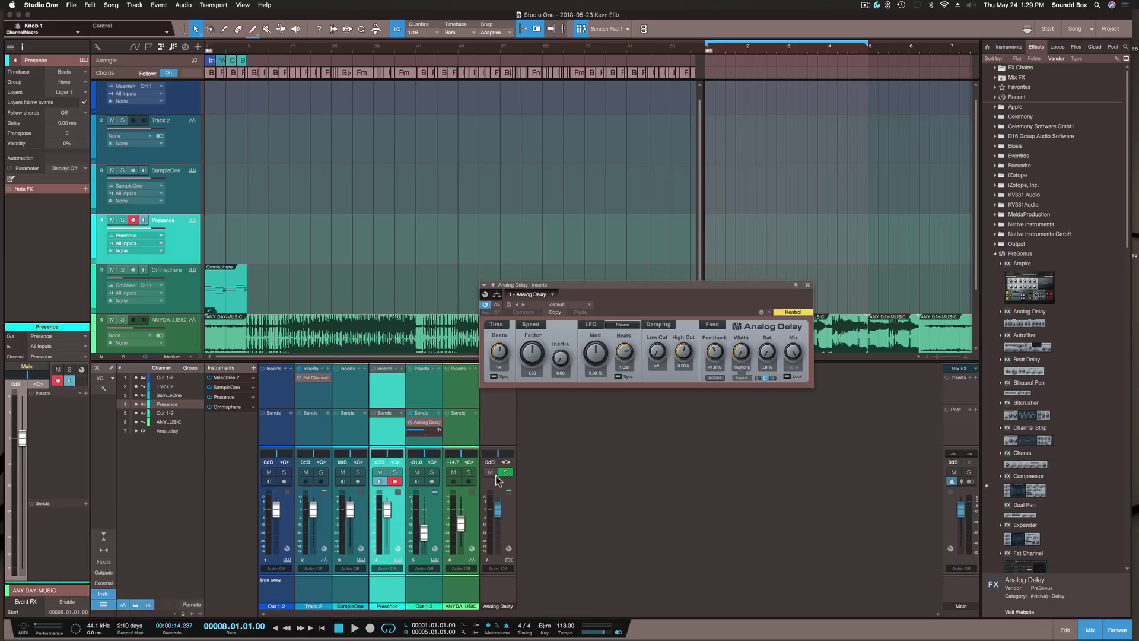
{"action": "left_click", "coordinate": [494, 427]}
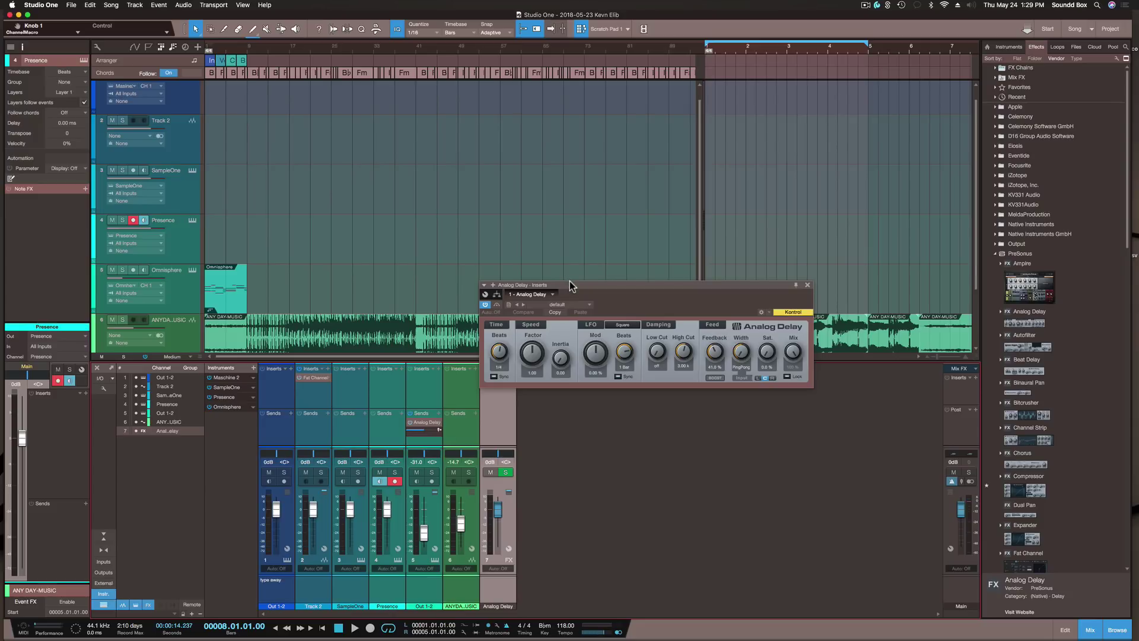
{"action": "left_click_drag", "start_coordinate": [569, 283], "coordinate": [694, 183]}
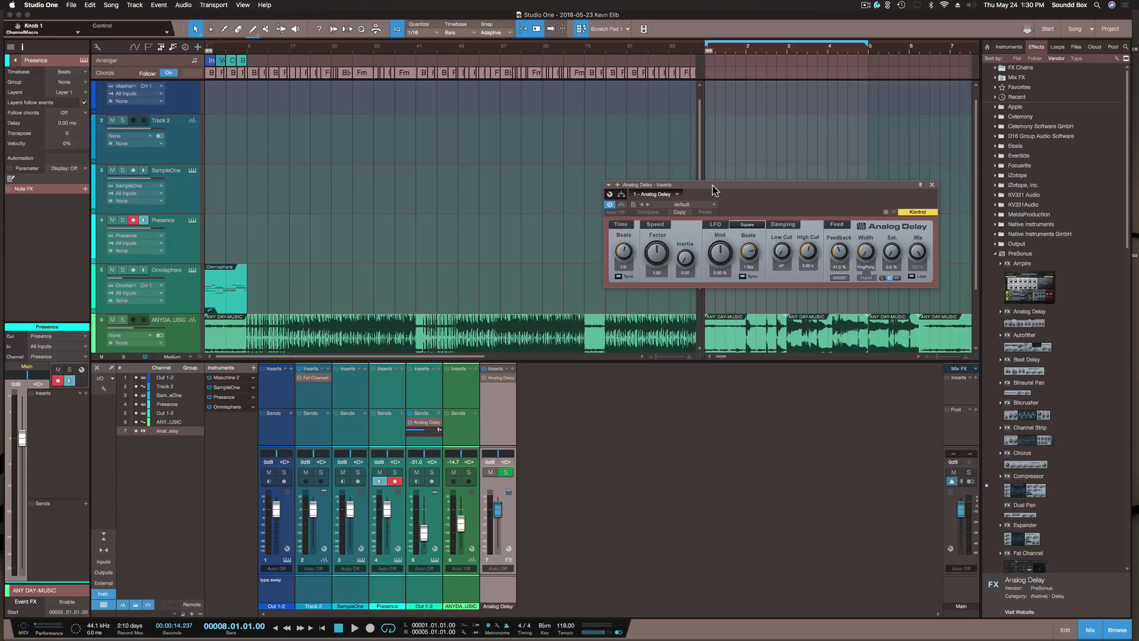
{"action": "left_click_drag", "start_coordinate": [713, 185], "coordinate": [638, 174]}
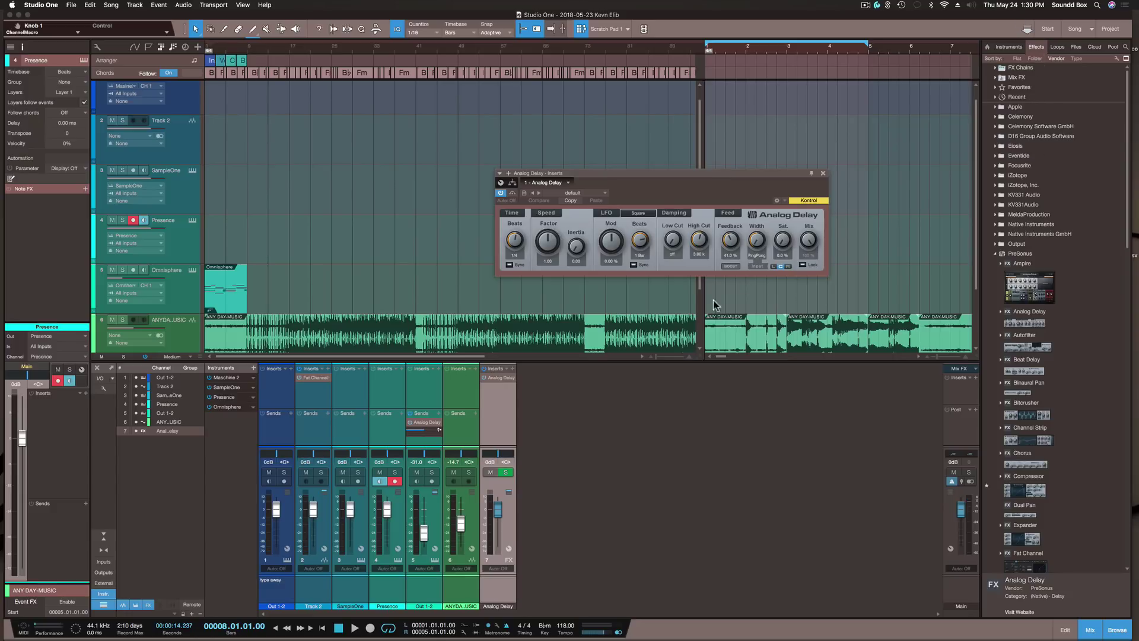
{"action": "mouse_move", "coordinate": [660, 175]}
{"action": "left_mouse_down"}
{"action": "mouse_move", "coordinate": [598, 216]}
{"action": "mouse_move", "coordinate": [661, 140]}
{"action": "mouse_move", "coordinate": [660, 159]}
{"action": "left_mouse_up"}
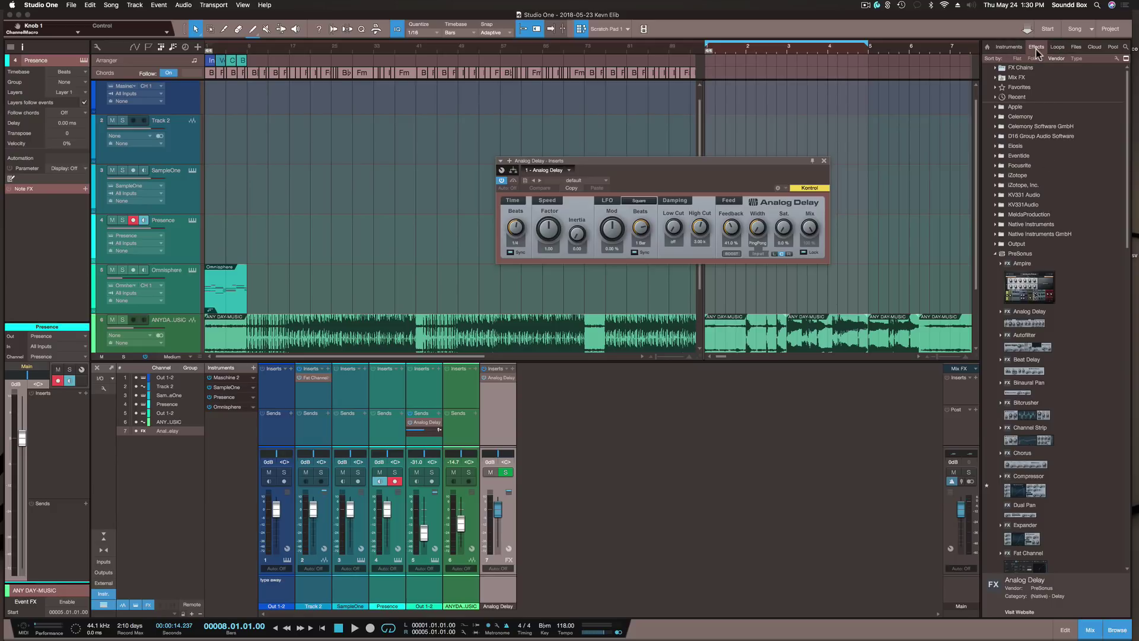
- Search 'eq' and drop Pro EQ onto channel 5 (Out 1-2) inserts, then start searching 'fayt'
{"action": "left_click", "coordinate": [1124, 47]}
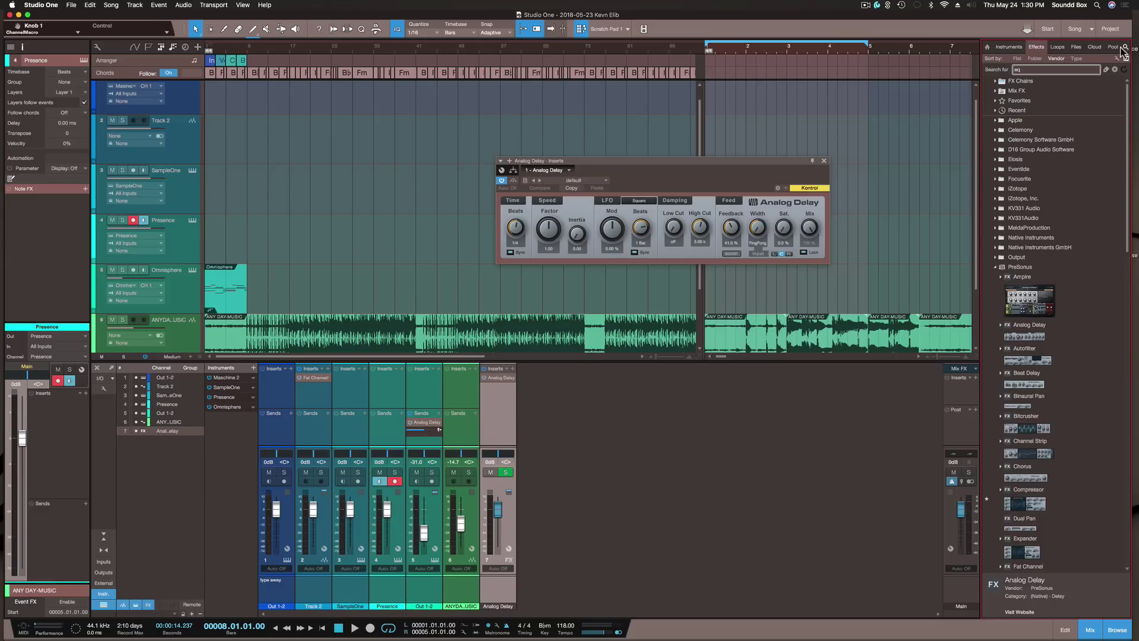
{"action": "type", "text": "eq"}
{"action": "left_click_drag", "start_coordinate": [1001, 107], "coordinate": [421, 386]}
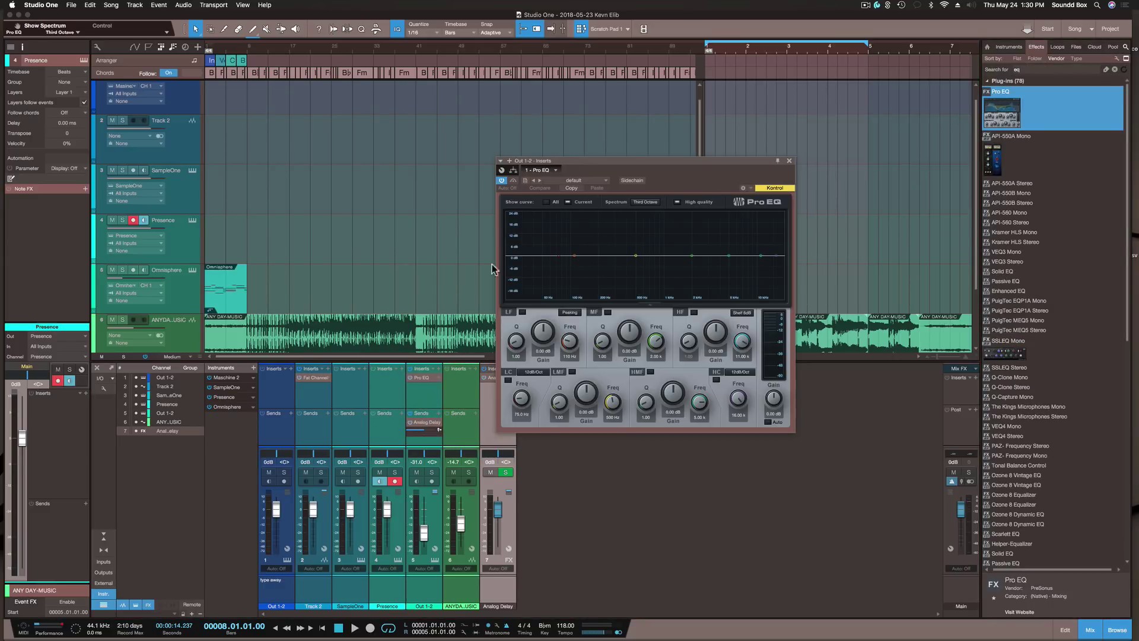
{"action": "left_click_drag", "start_coordinate": [611, 161], "coordinate": [574, 81]}
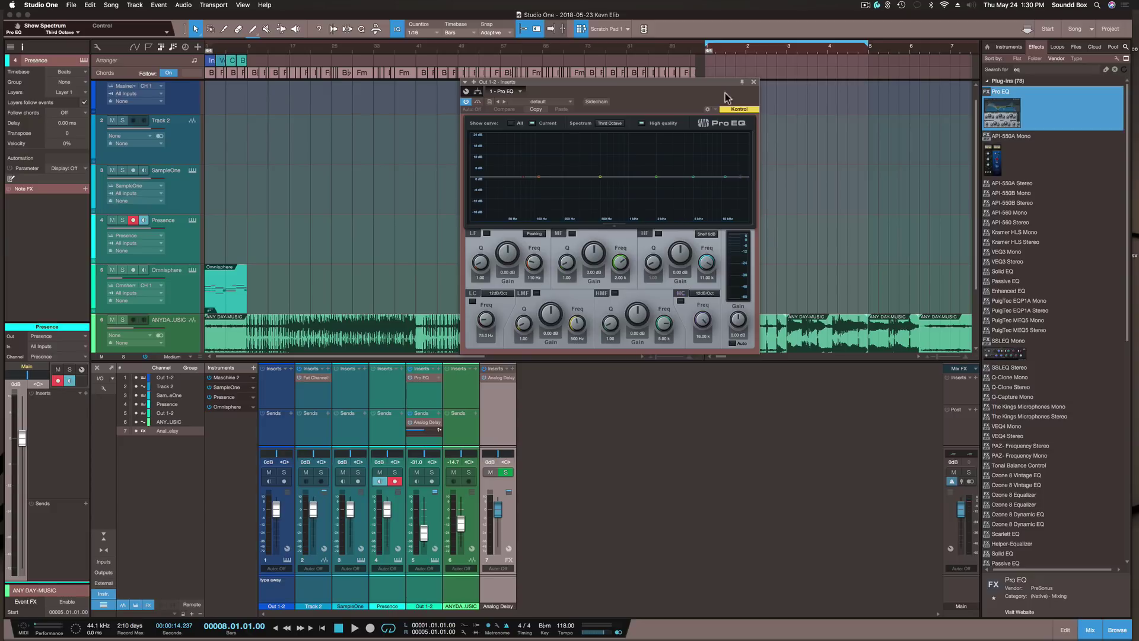
{"action": "left_click_drag", "start_coordinate": [686, 82], "coordinate": [761, 142]}
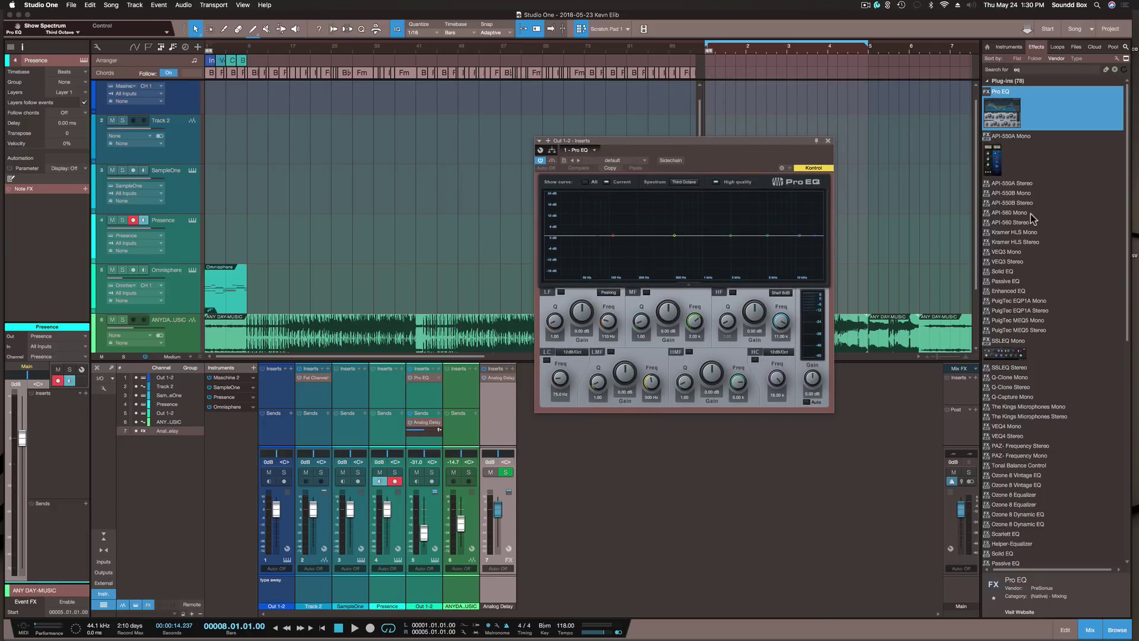
{"action": "left_click", "coordinate": [1044, 69]}
{"action": "type", "text": "fay"}
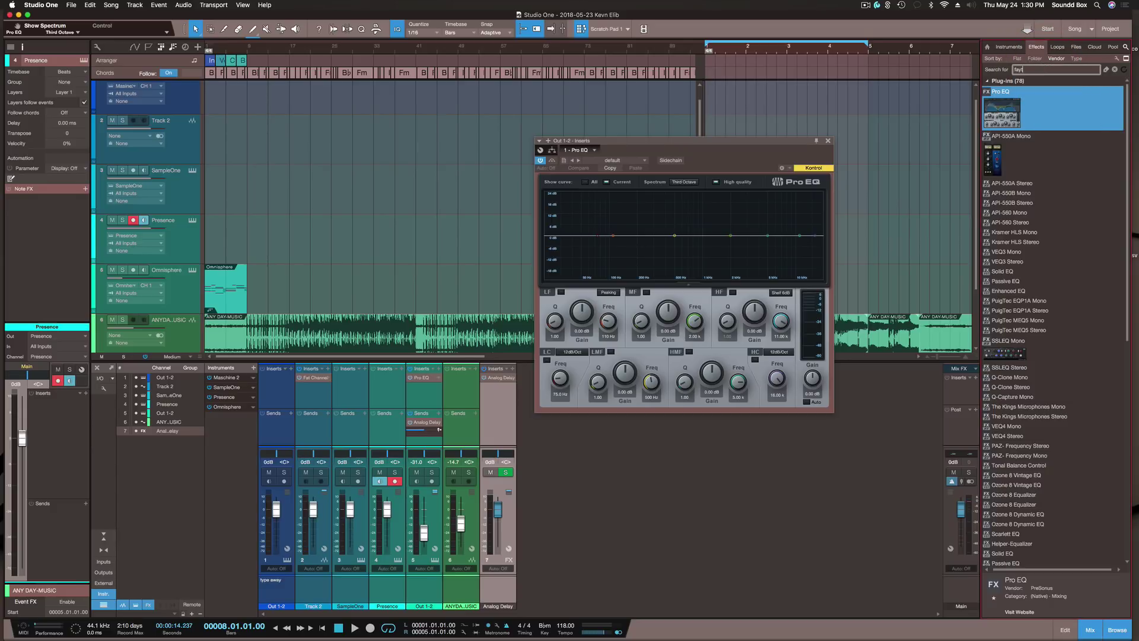
{"action": "type", "text": "t"}
- Add Fat Channel XT to the ANY DAY-MUSIC channel and expand its window to show every section
{"action": "key", "text": "BackSpace"}
{"action": "key", "text": "BackSpace"}
{"action": "type", "text": "t"}
{"action": "left_click_drag", "start_coordinate": [1017, 92], "coordinate": [458, 378]}
{"action": "left_click_drag", "start_coordinate": [672, 140], "coordinate": [710, 146]}
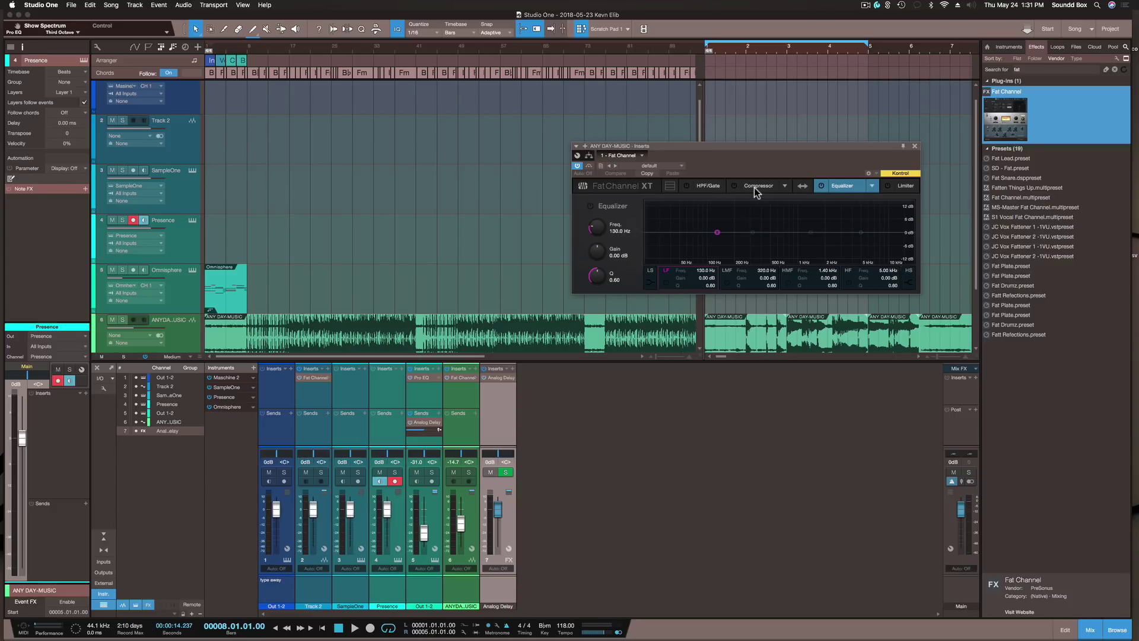
{"action": "left_click", "coordinate": [795, 277]}
{"action": "left_click", "coordinate": [670, 186]}
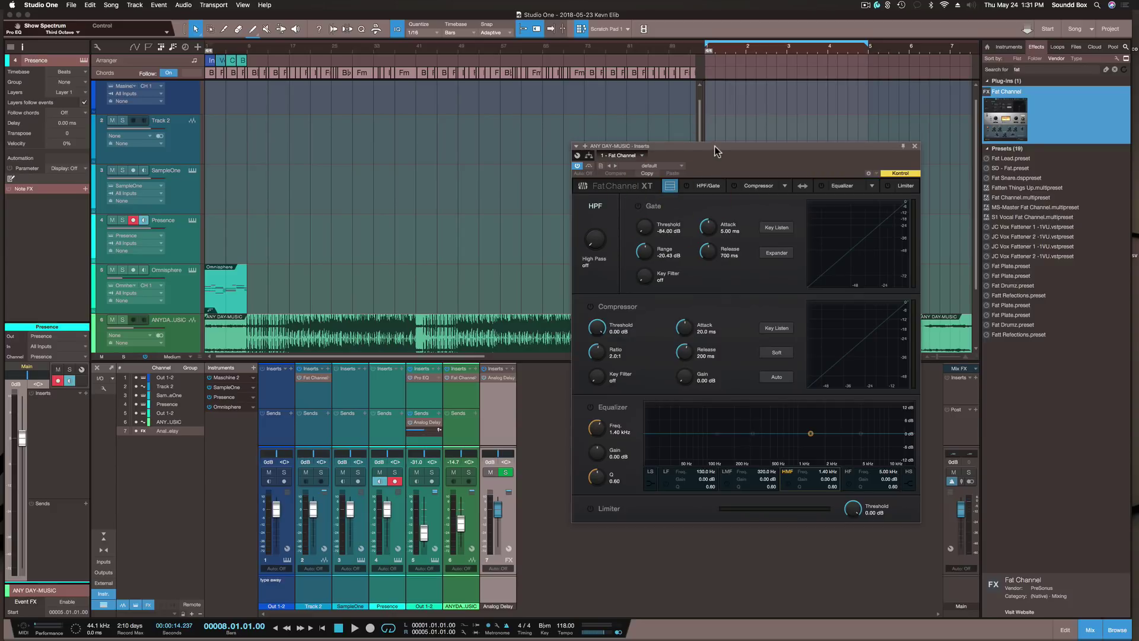
{"action": "left_click_drag", "start_coordinate": [714, 150], "coordinate": [718, 51]}
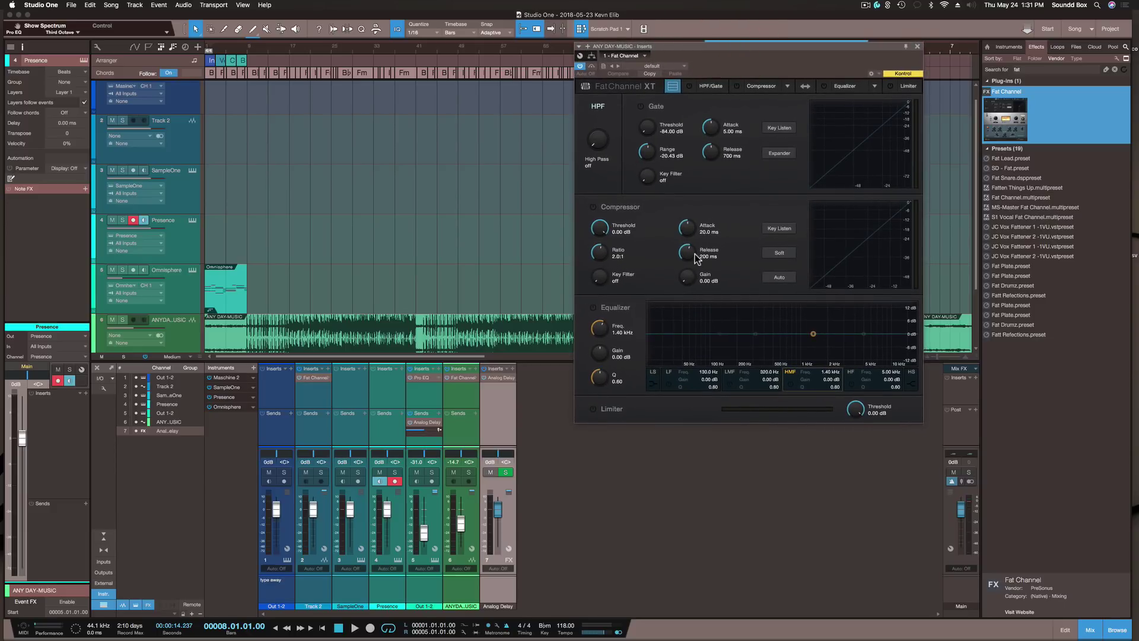
{"action": "left_click", "coordinate": [719, 90]}
- Set the Fat Channel compressor to Tube and the equalizer to Passive
{"action": "left_click", "coordinate": [787, 87]}
{"action": "left_click", "coordinate": [805, 109]}
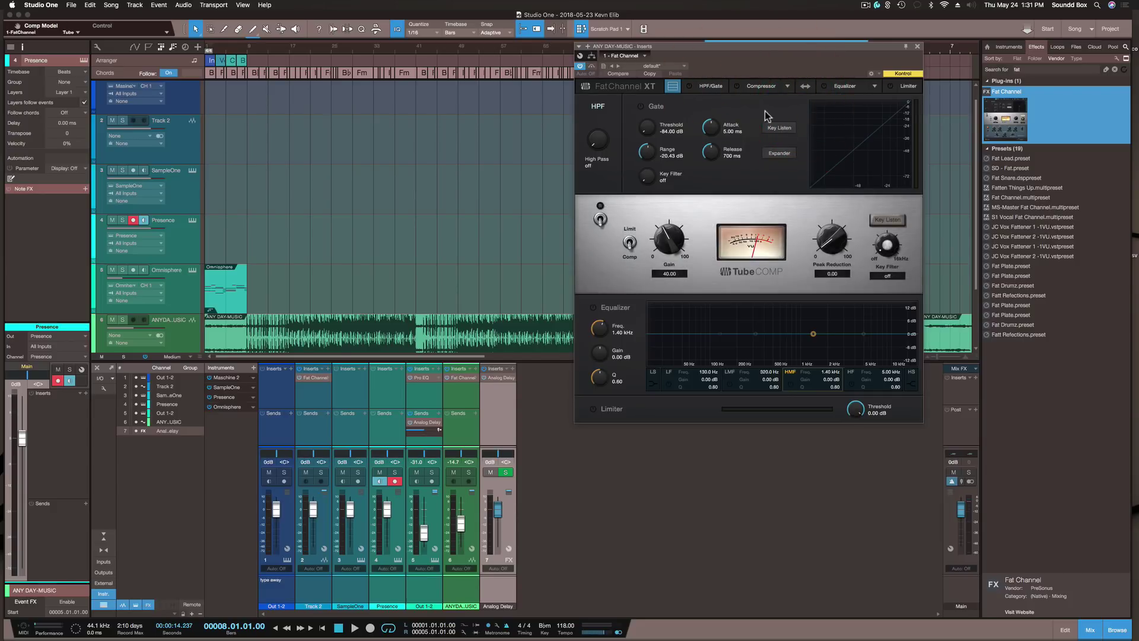
{"action": "left_click", "coordinate": [875, 86]}
{"action": "left_click", "coordinate": [891, 127]}
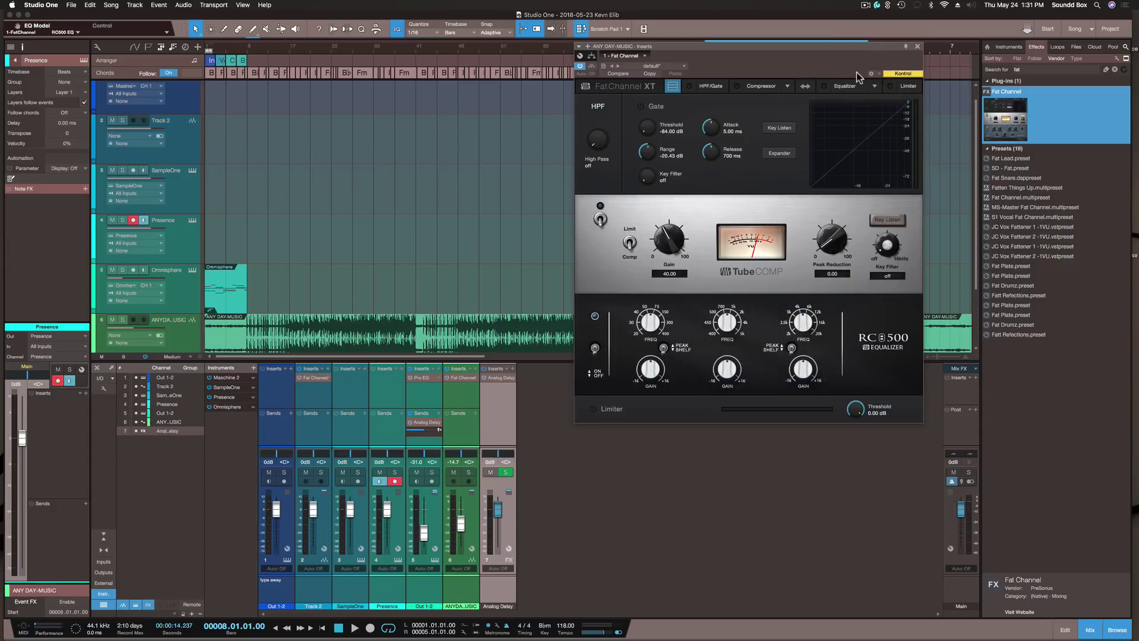
{"action": "left_click", "coordinate": [874, 86]}
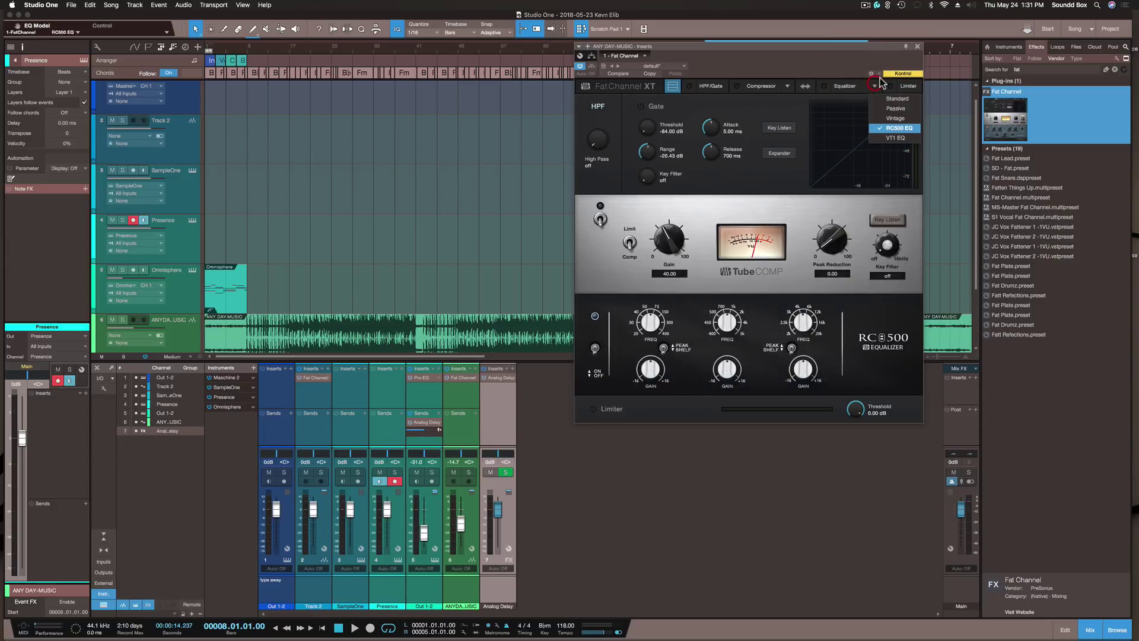
{"action": "left_click", "coordinate": [887, 115]}
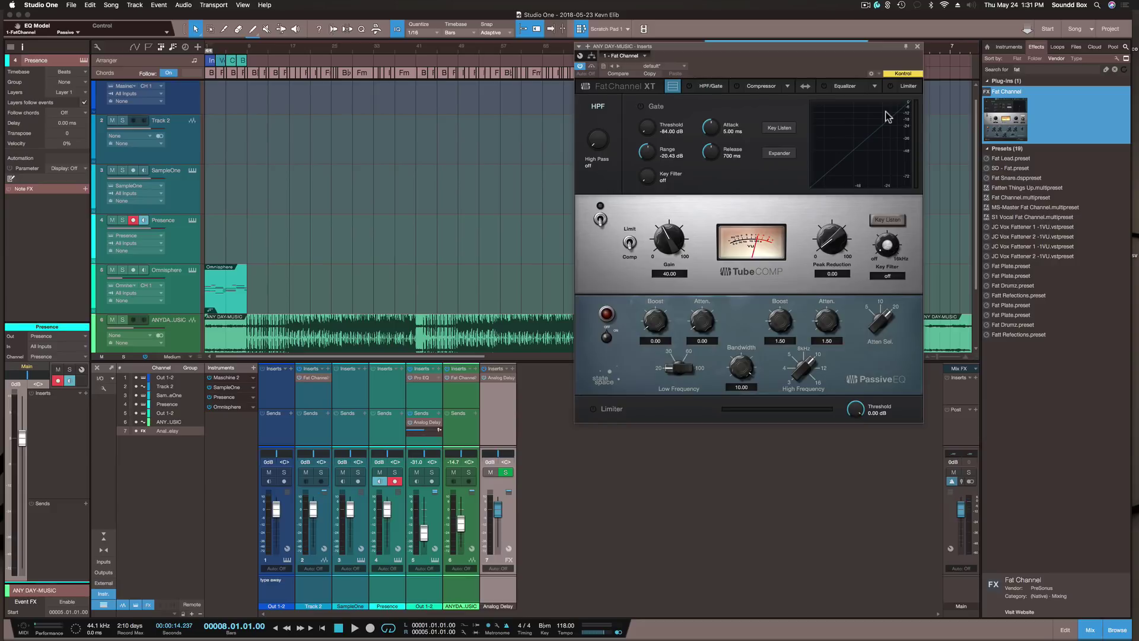
{"action": "left_click_drag", "start_coordinate": [747, 48], "coordinate": [749, 139]}
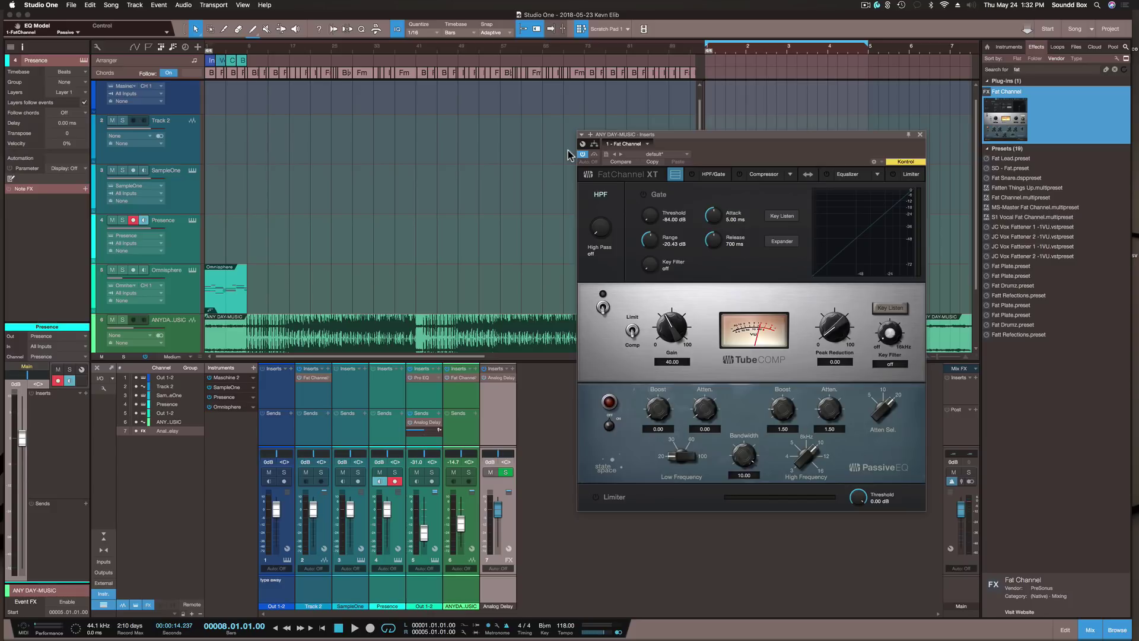
{"action": "left_click_drag", "start_coordinate": [682, 138], "coordinate": [670, 162]}
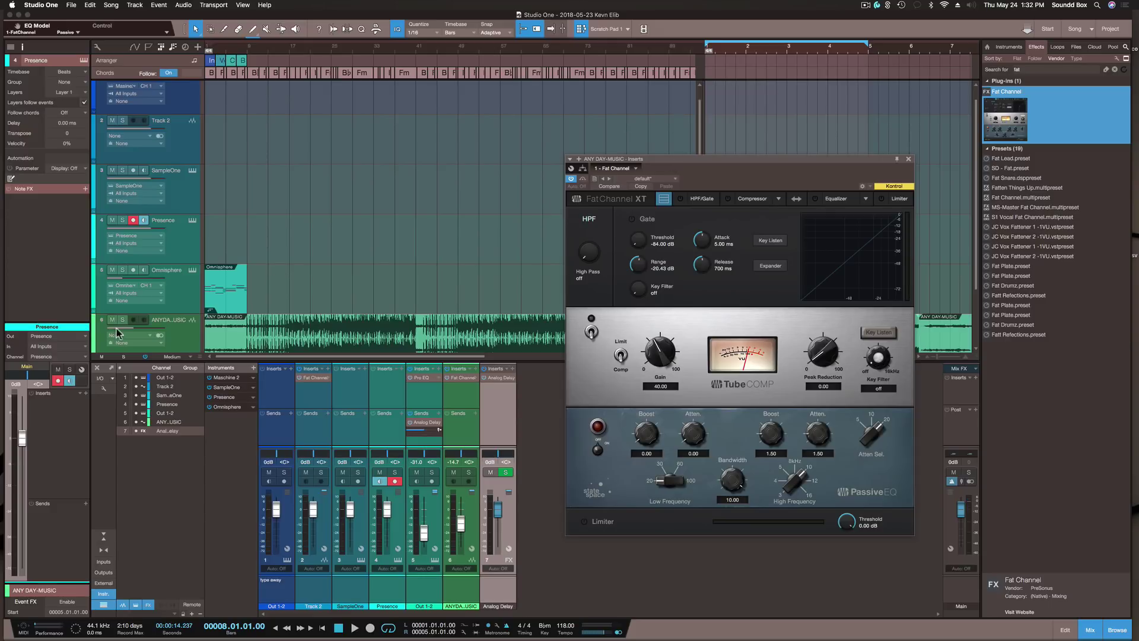
- Select the ANY DAY-MUSIC track, scroll down to show Track 7, and reposition the Fat Channel window
{"action": "left_click", "coordinate": [184, 342]}
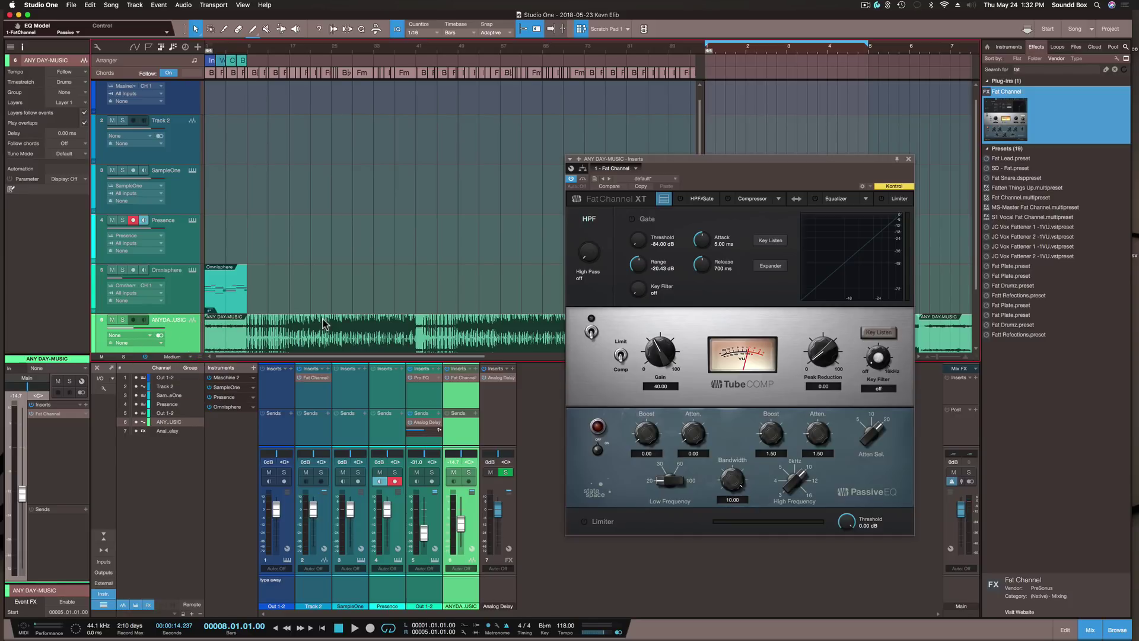
{"action": "scroll", "coordinate": [324, 323], "scroll_direction": "down", "scroll_amount": 3}
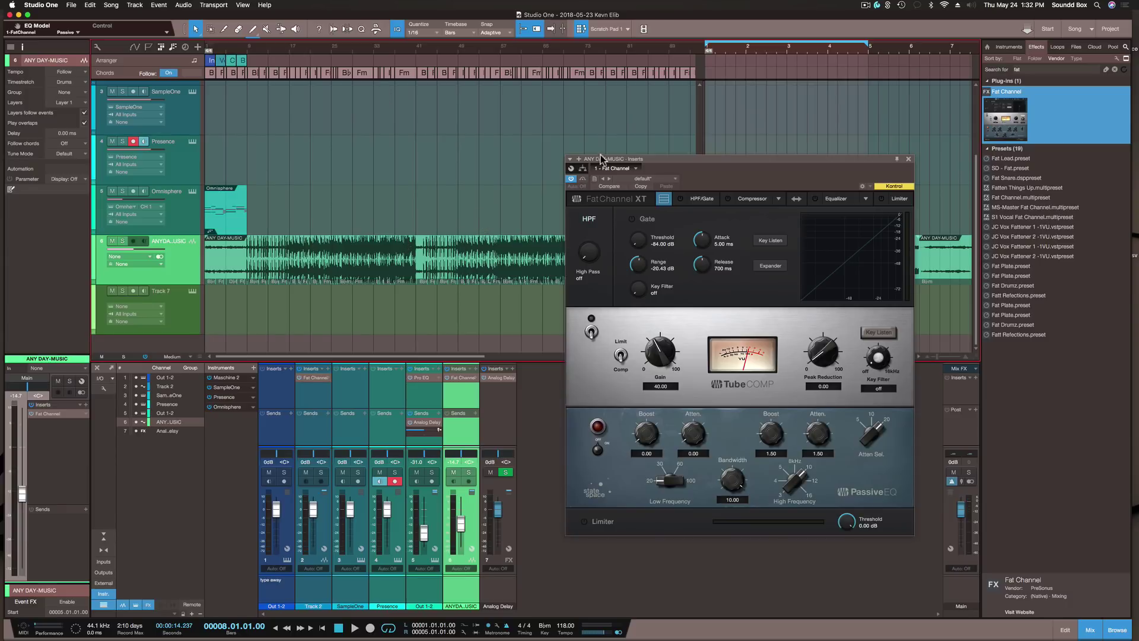
{"action": "left_click_drag", "start_coordinate": [690, 166], "coordinate": [742, 84]}
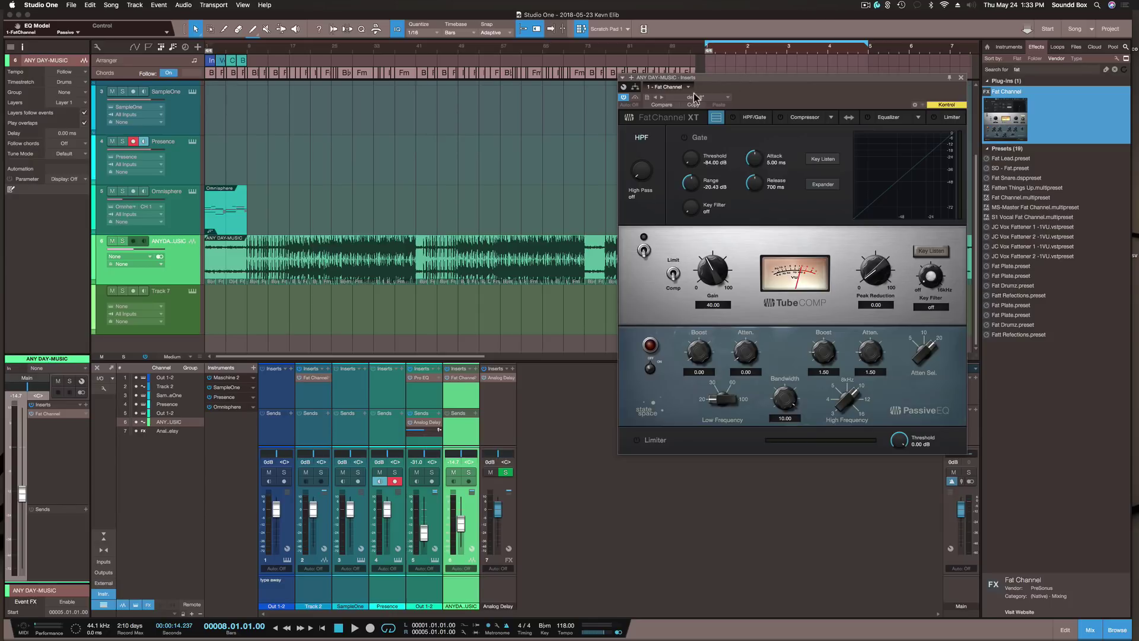
{"action": "left_click_drag", "start_coordinate": [716, 83], "coordinate": [681, 201]}
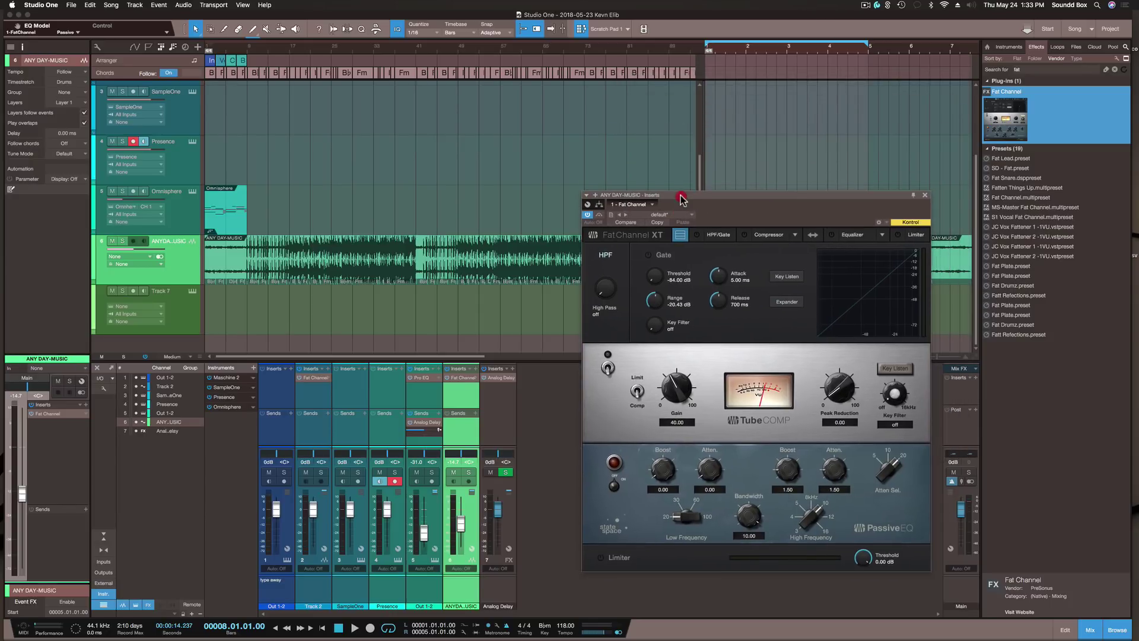